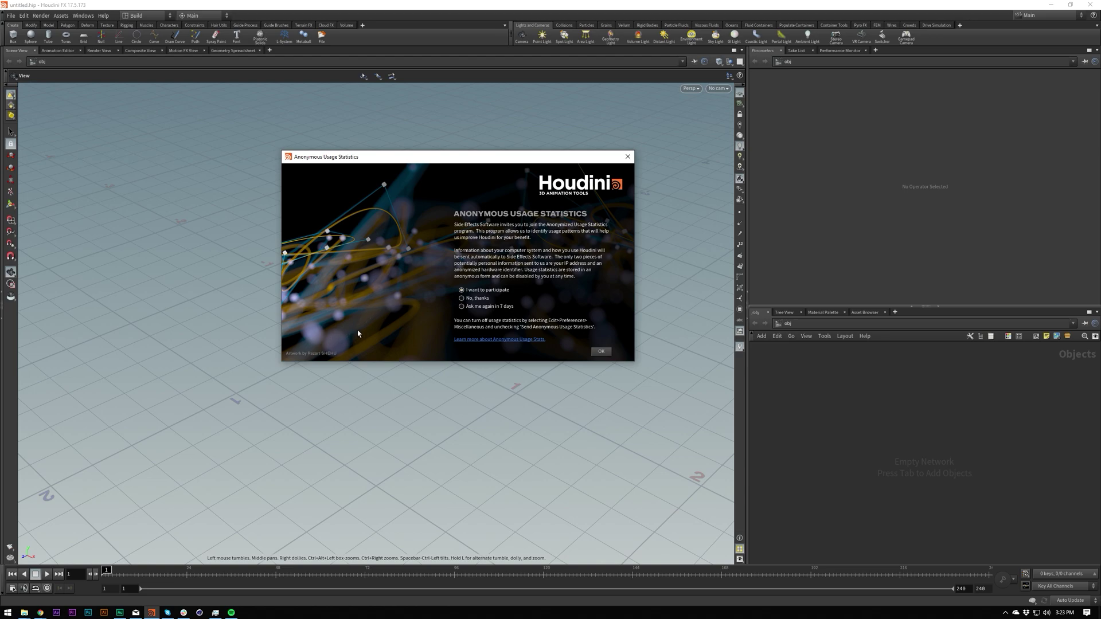
# Accept the anonymous usage statistics choice "I want to participate" and close the Start Here window
pyautogui.moveTo(430, 162); pyautogui.dragTo(208, 179)
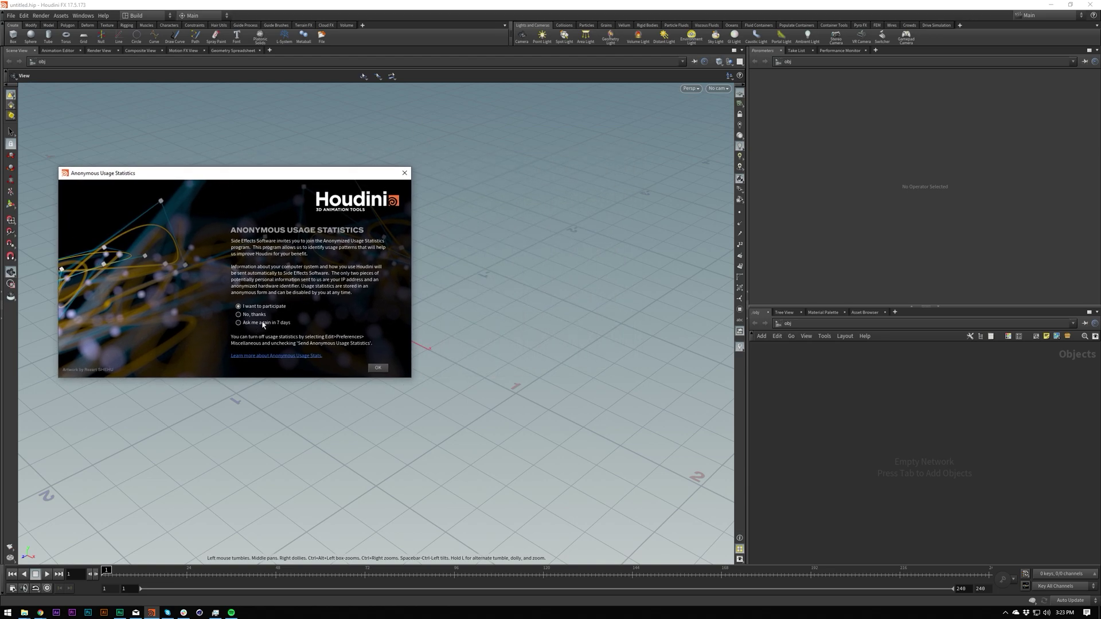
pyautogui.click(378, 368)
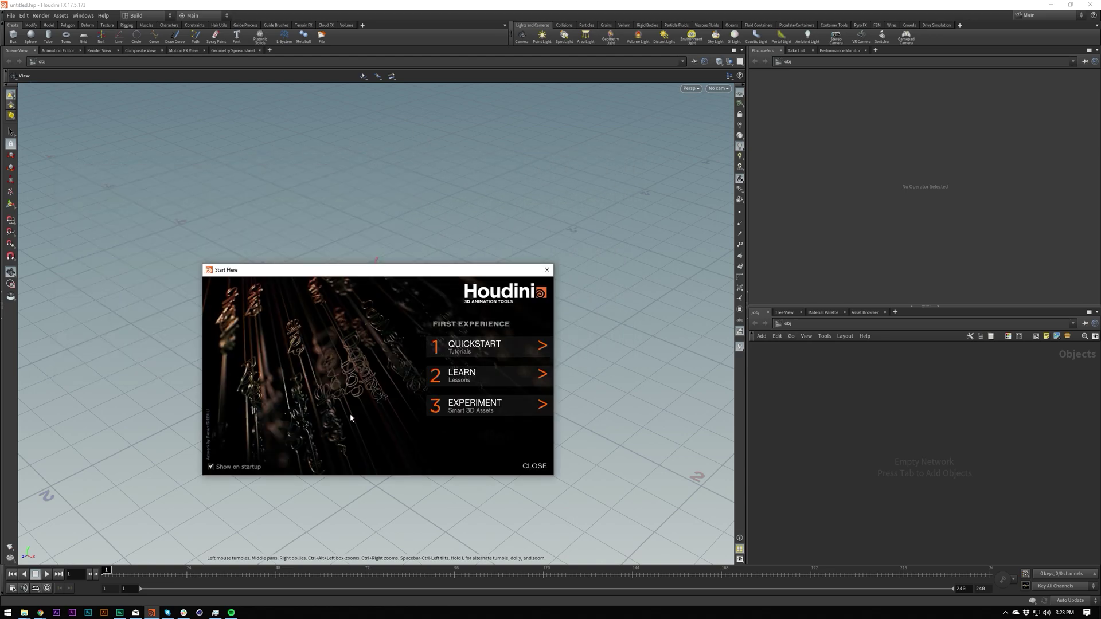
pyautogui.click(536, 467)
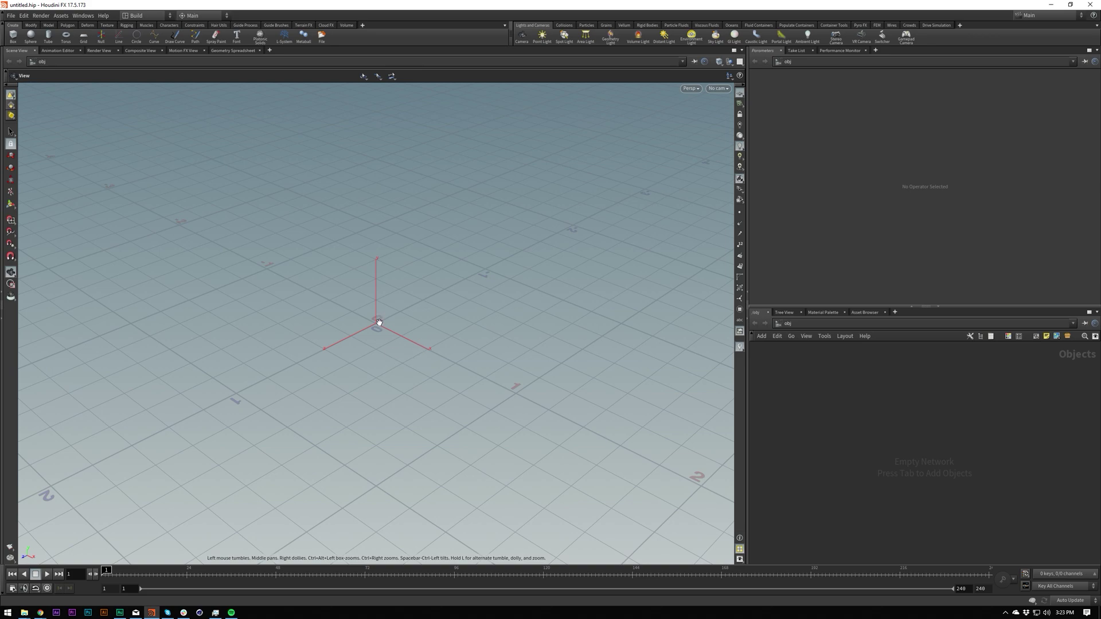
# Examine the empty scene around the origin from several angles and distances, and review the Set View viewport options
pyautogui.moveTo(381, 315); pyautogui.dragTo(267, 308)
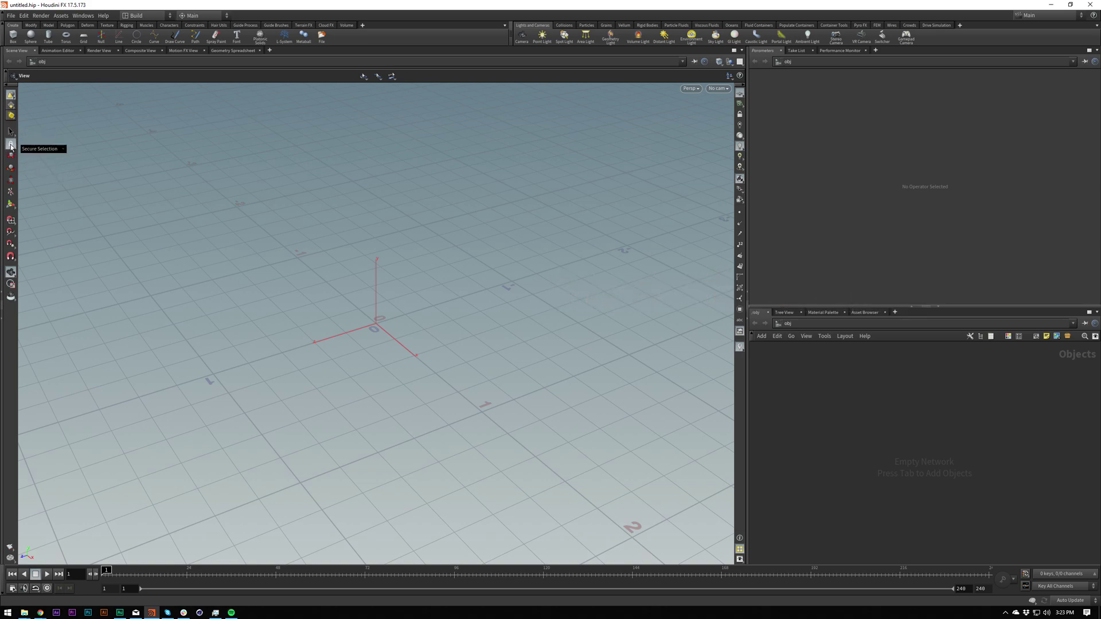
pyautogui.moveTo(437, 365); pyautogui.dragTo(397, 355)
pyautogui.click(10, 205)
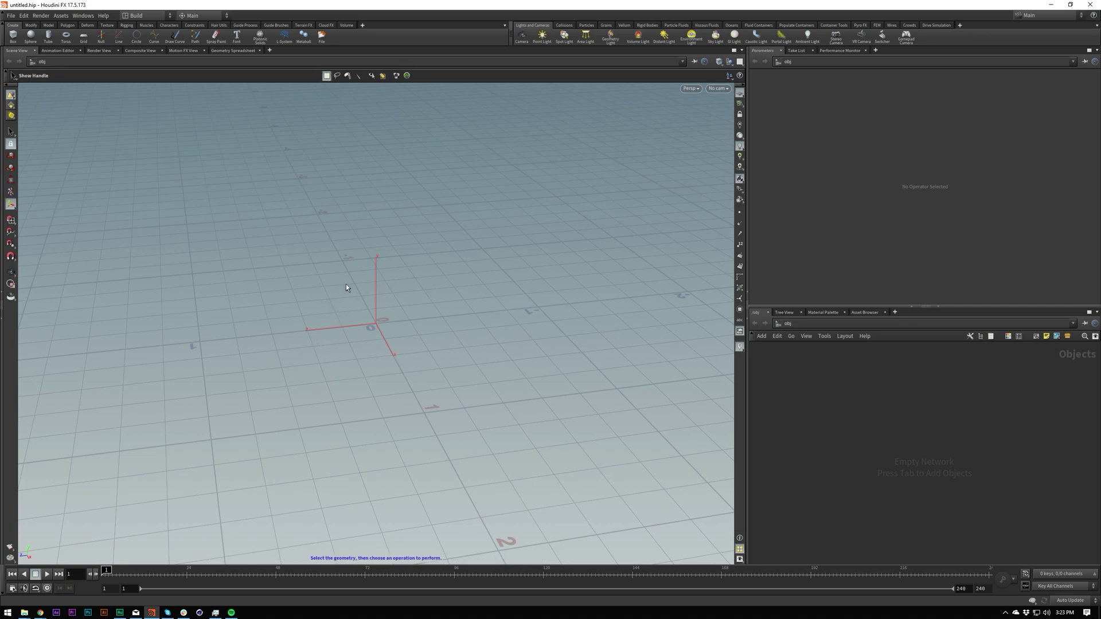
pyautogui.press('Escape')
pyautogui.moveTo(380, 344); pyautogui.dragTo(436, 362)
pyautogui.press('Return')
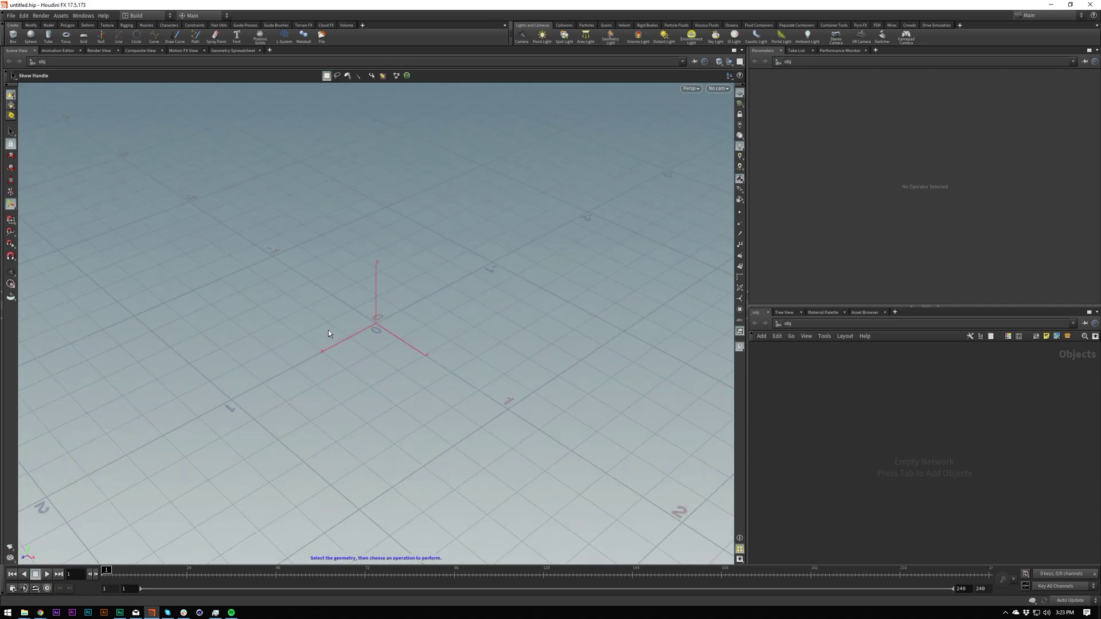
pyautogui.press('Escape')
pyautogui.moveTo(373, 338); pyautogui.dragTo(379, 366)
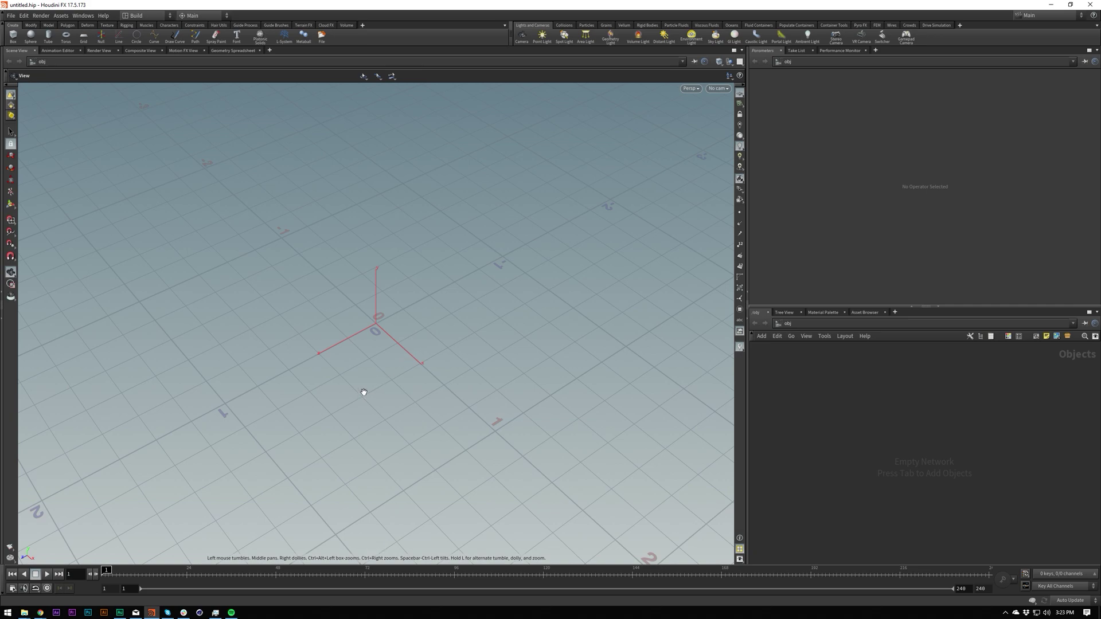
pyautogui.moveTo(370, 398); pyautogui.dragTo(386, 359)
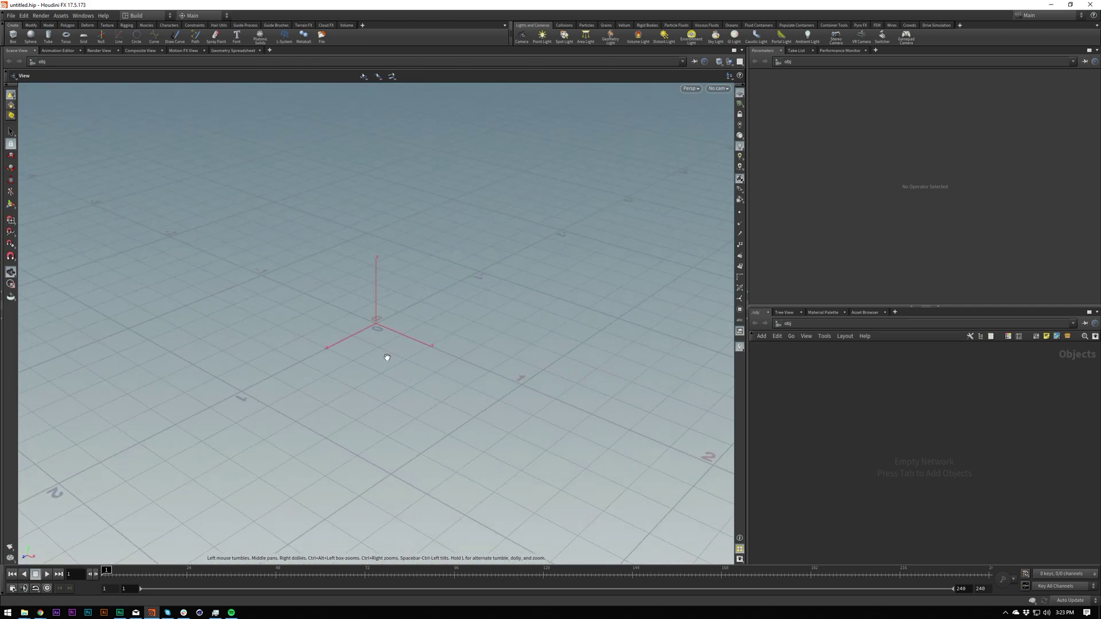
pyautogui.moveTo(399, 320); pyautogui.dragTo(419, 376, button='middle')
pyautogui.moveTo(398, 364); pyautogui.dragTo(445, 288, button='right')
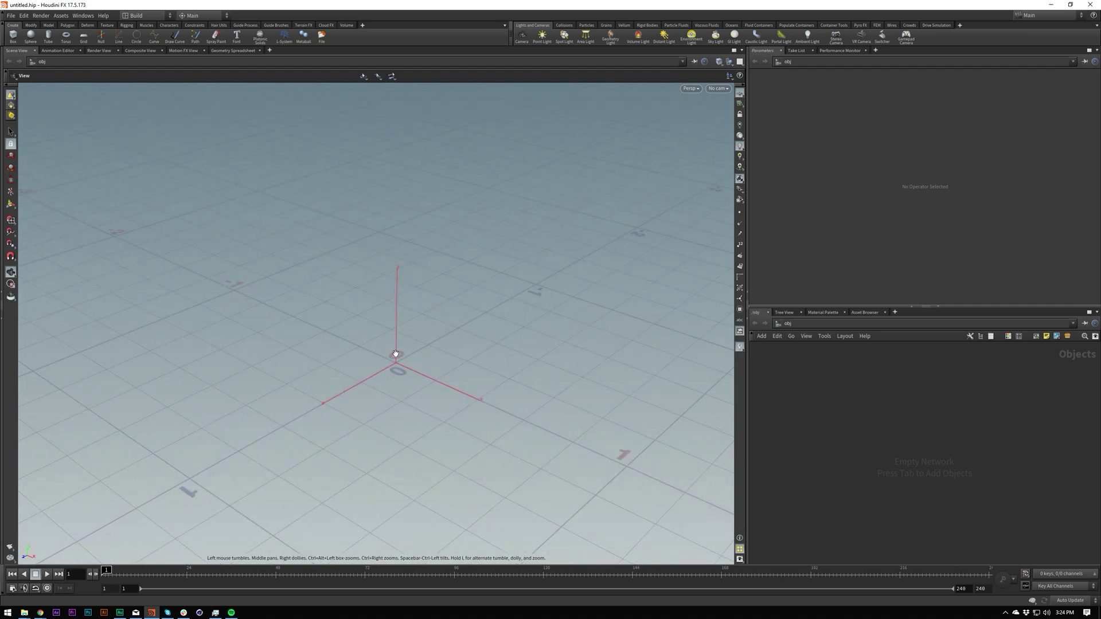
pyautogui.click(689, 89)
pyautogui.moveTo(706, 108)
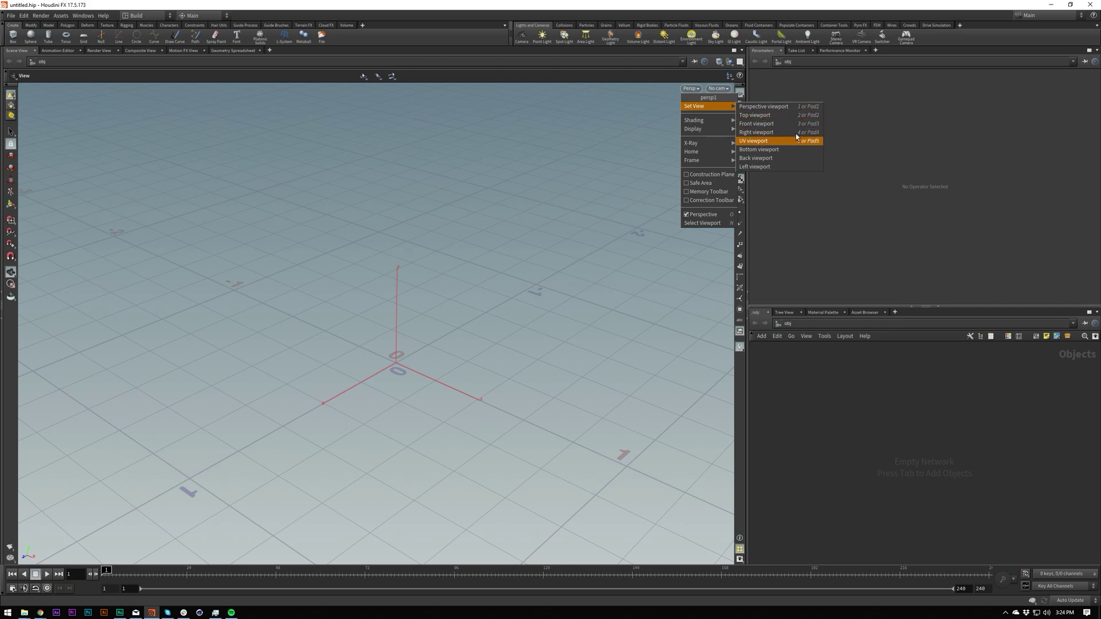
pyautogui.click(615, 175)
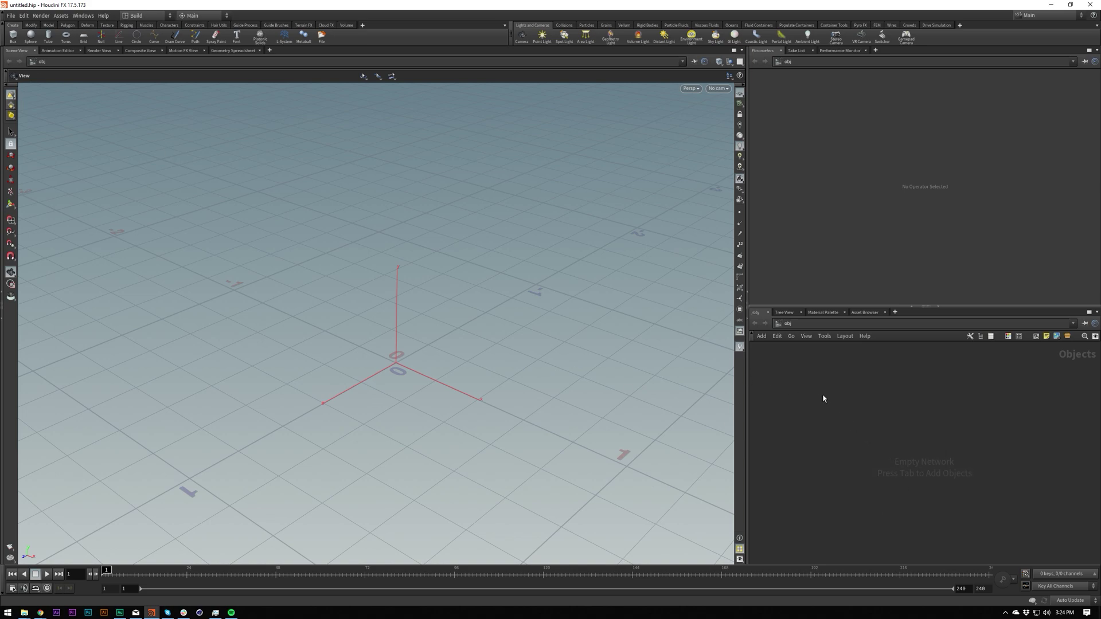
# Add a Camera node to the object network and delete it again
pyautogui.press('Tab')
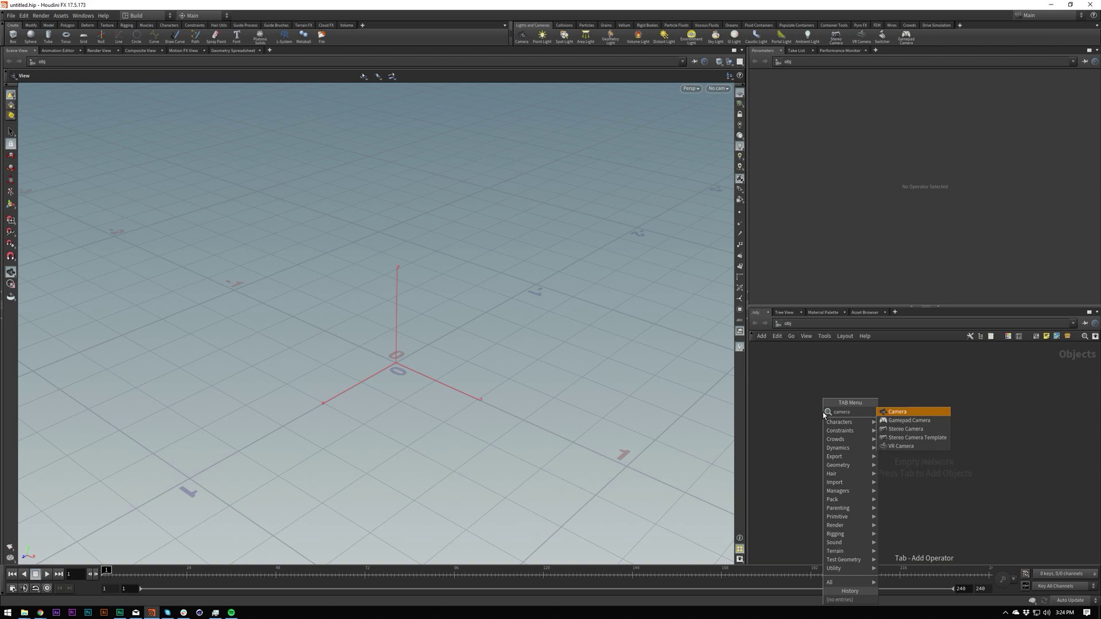
pyautogui.press('Return')
pyautogui.press('Return')
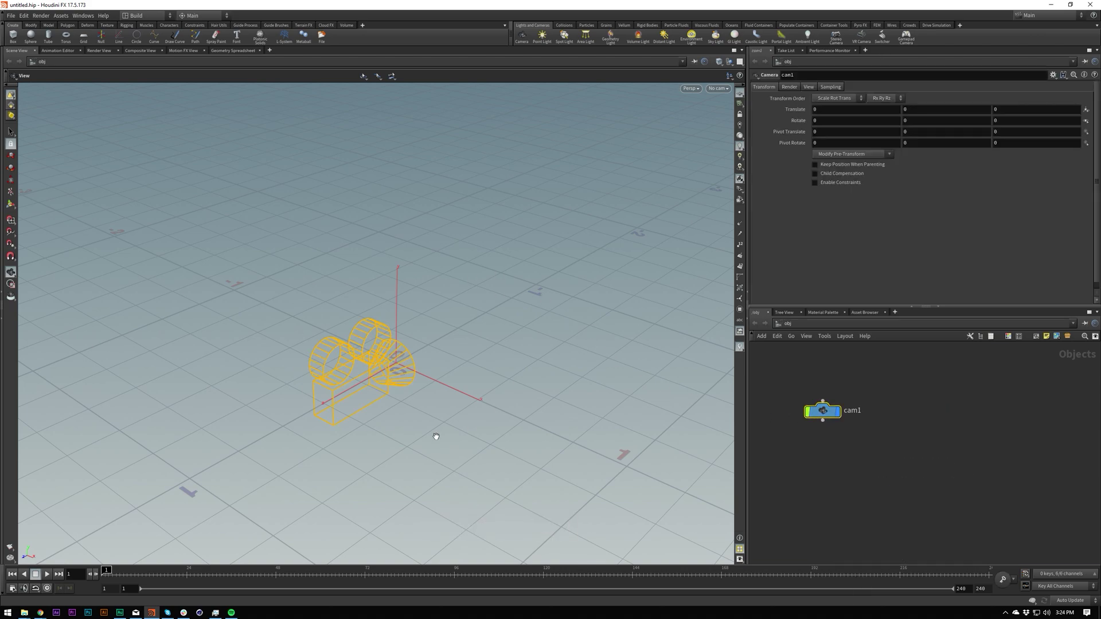
pyautogui.press('Delete')
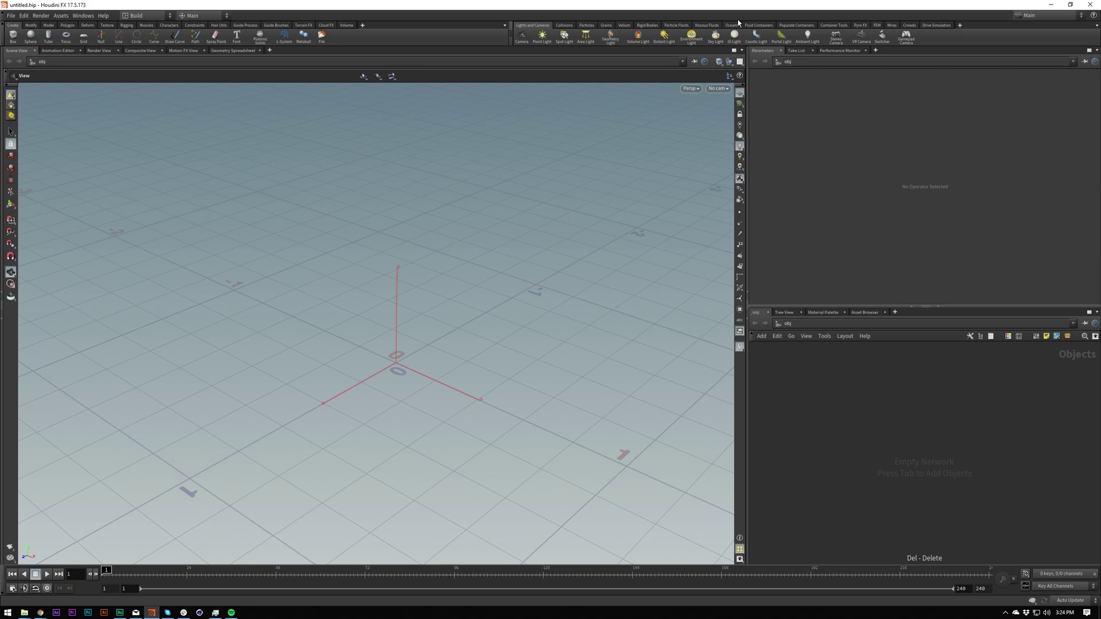
# Create a camera from the current view with the Lights and Cameras shelf tool
pyautogui.click(861, 25)
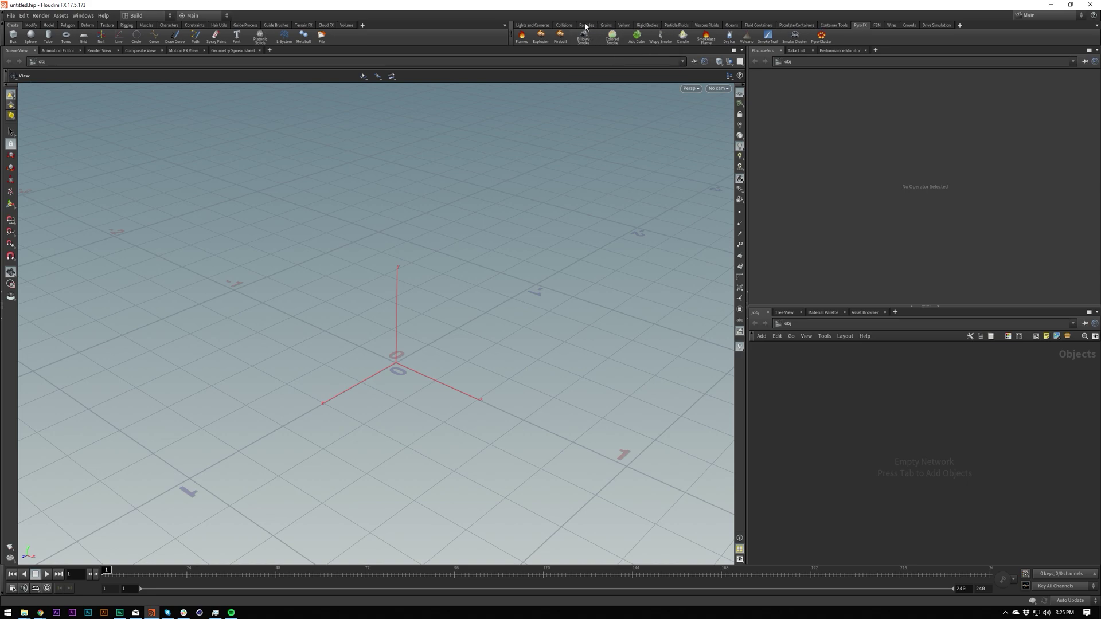
pyautogui.click(539, 26)
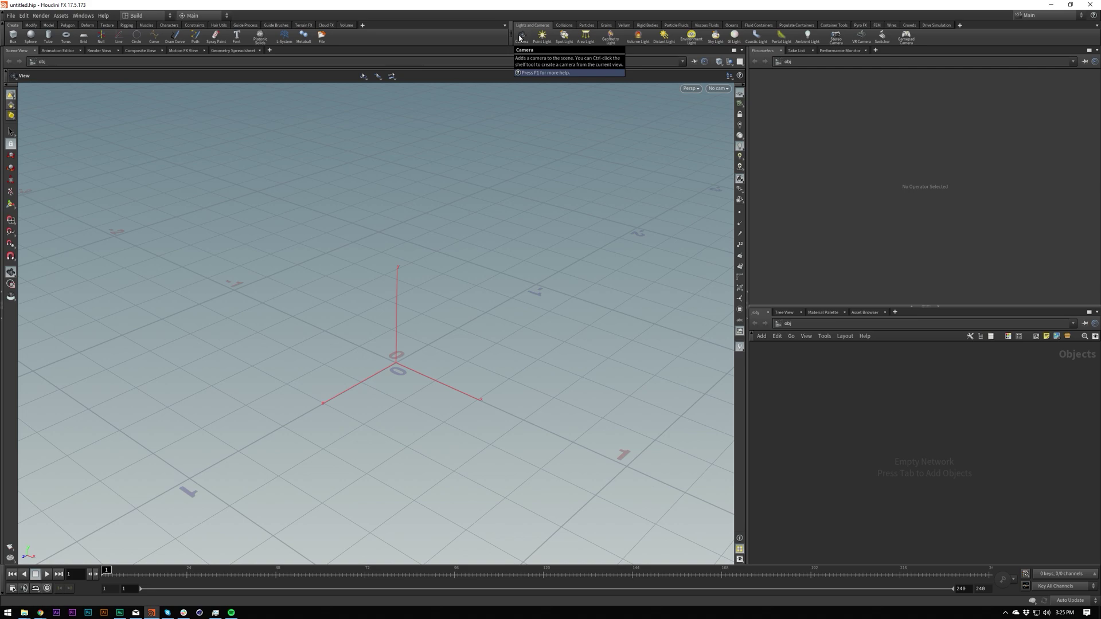
pyautogui.keyDown('ctrl'); pyautogui.click(521, 37); pyautogui.keyUp('ctrl')
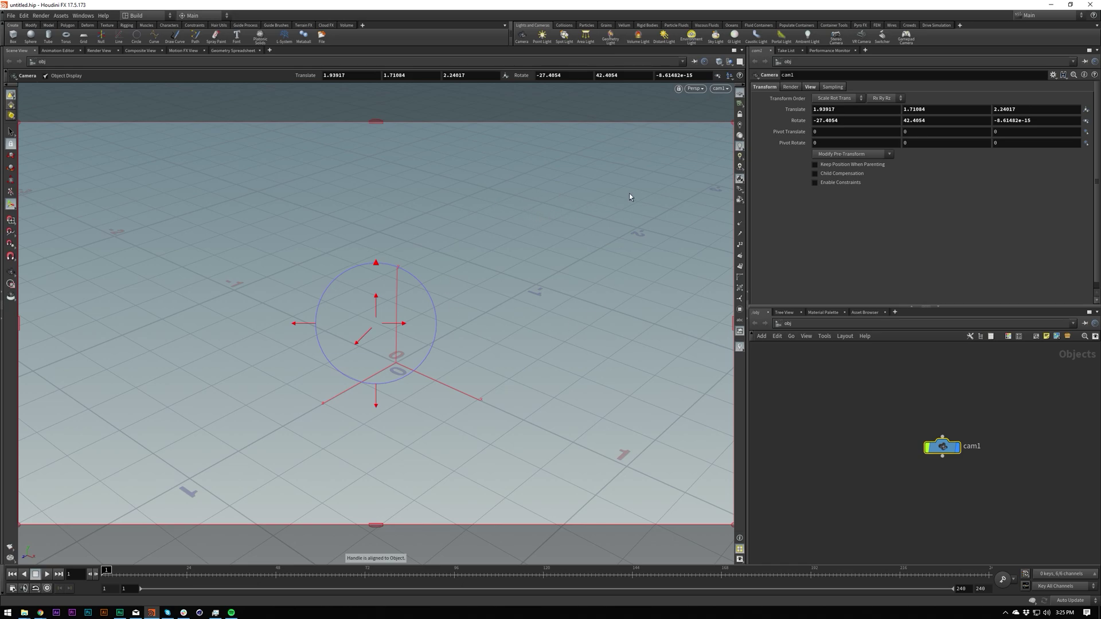
# Lock the camera to the view and reframe the origin through it
pyautogui.click(742, 117)
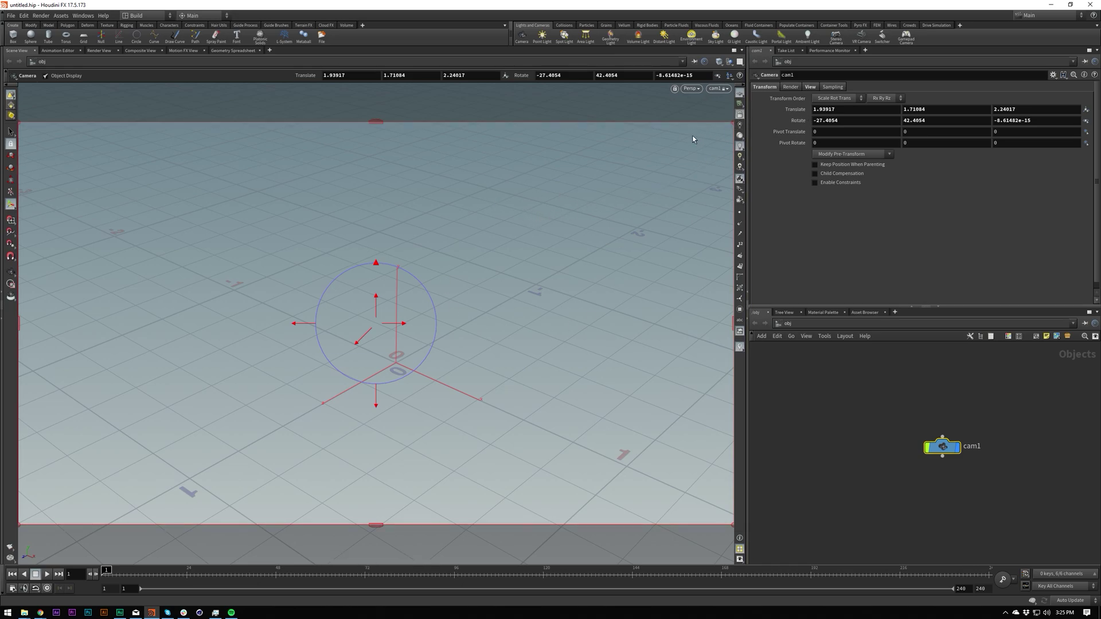
pyautogui.click(717, 88)
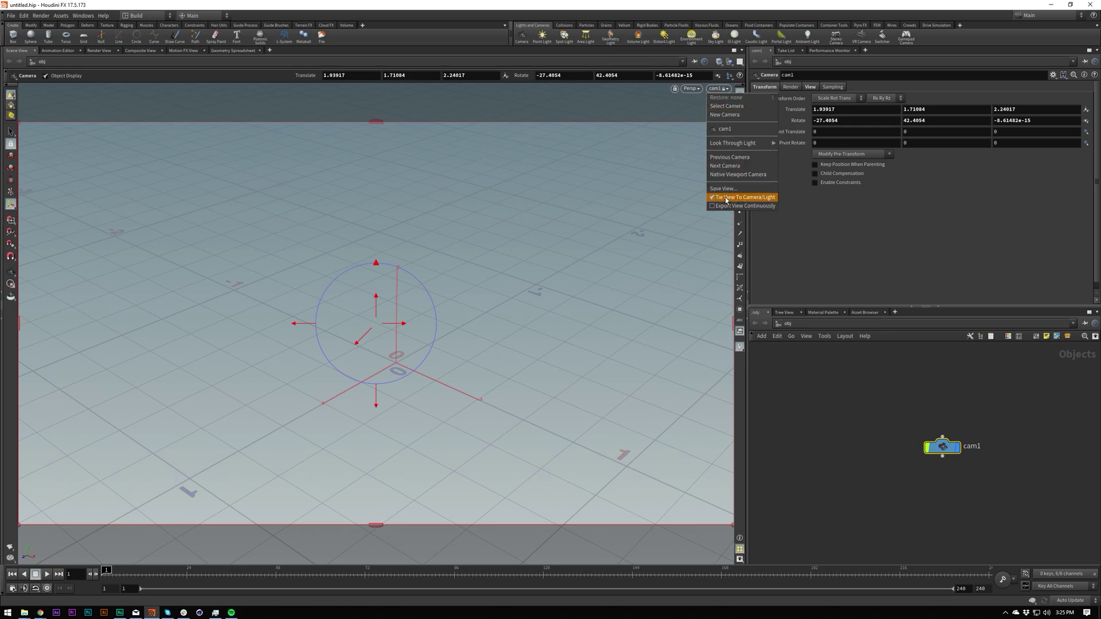
pyautogui.click(717, 89)
pyautogui.keyDown('alt'); pyautogui.moveTo(512, 276); pyautogui.dragTo(496, 276, button='middle'); pyautogui.keyUp('alt')
pyautogui.moveTo(496, 275); pyautogui.dragTo(390, 258)
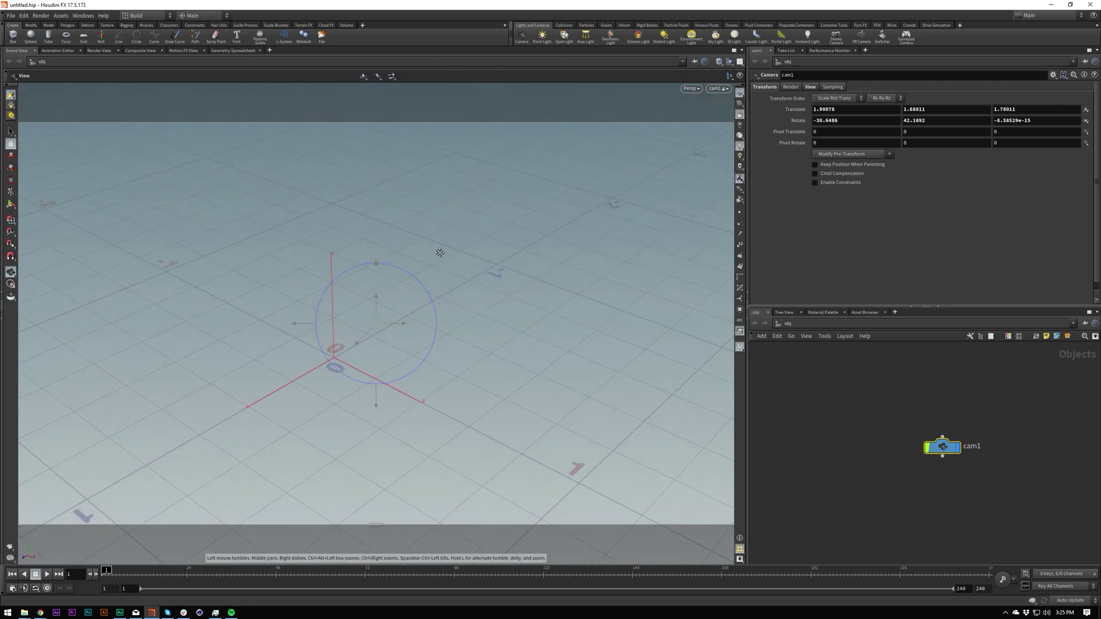
pyautogui.moveTo(433, 253); pyautogui.dragTo(489, 243, button='middle')
# Unlock the camera from the view, leave the camera view, and undo the last camera transform change
pyautogui.click(740, 115)
pyautogui.moveTo(522, 266); pyautogui.dragTo(317, 287)
pyautogui.hotkey('ctrl', 'z')
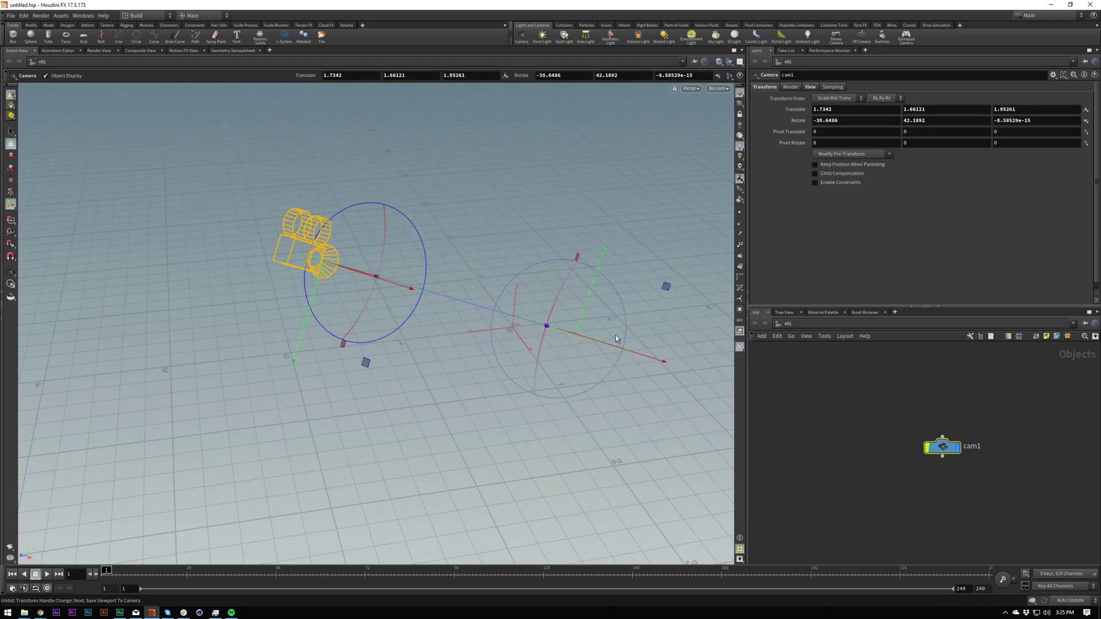
# Examine the camera and the origin from outside, both with and without the camera's handles shown
pyautogui.moveTo(563, 329)
pyautogui.keyDown('alt'); pyautogui.mouseDown()
pyautogui.moveTo(565, 350)
pyautogui.moveTo(559, 335)
pyautogui.mouseUp(); pyautogui.keyUp('alt')
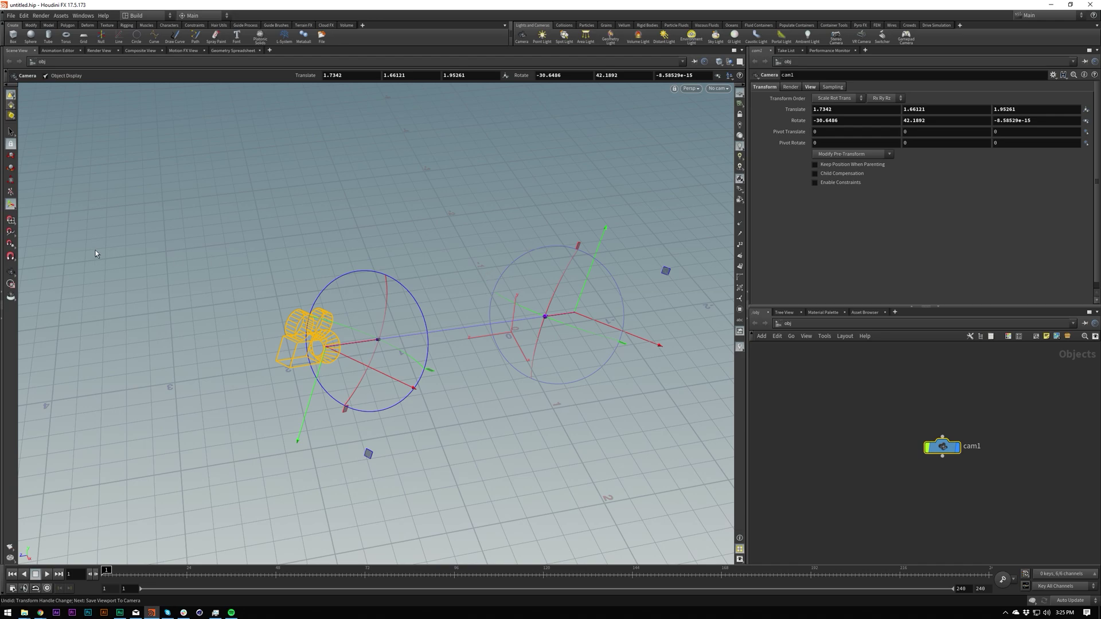
pyautogui.click(10, 205)
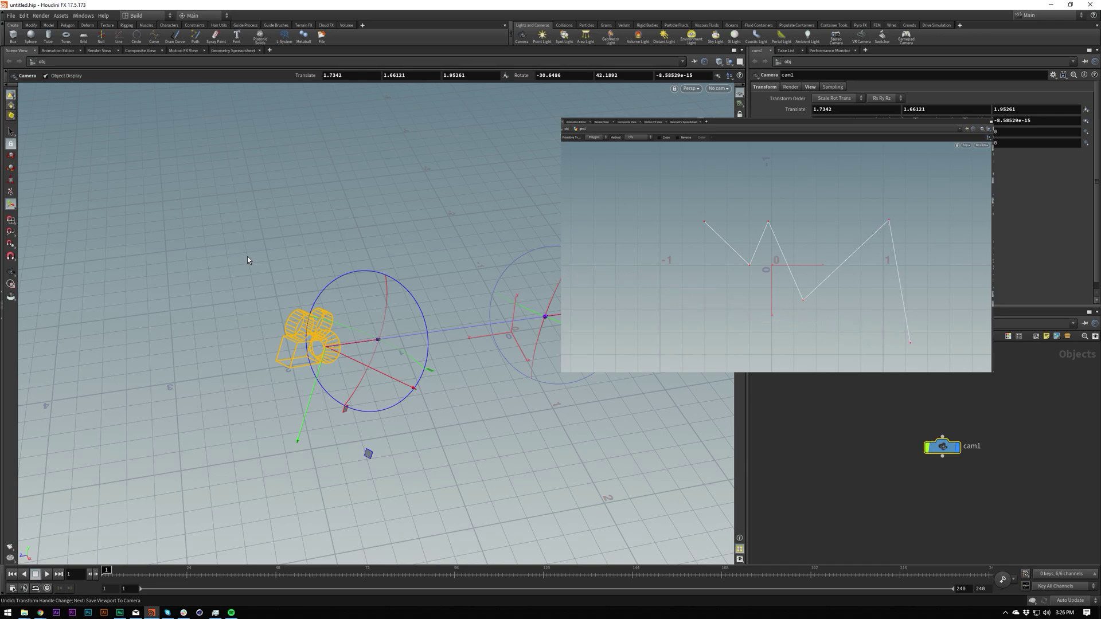
pyautogui.press('Escape')
pyautogui.moveTo(477, 367); pyautogui.dragTo(548, 389)
pyautogui.moveTo(471, 345); pyautogui.dragTo(446, 354, button='middle')
pyautogui.moveTo(446, 354); pyautogui.dragTo(499, 315)
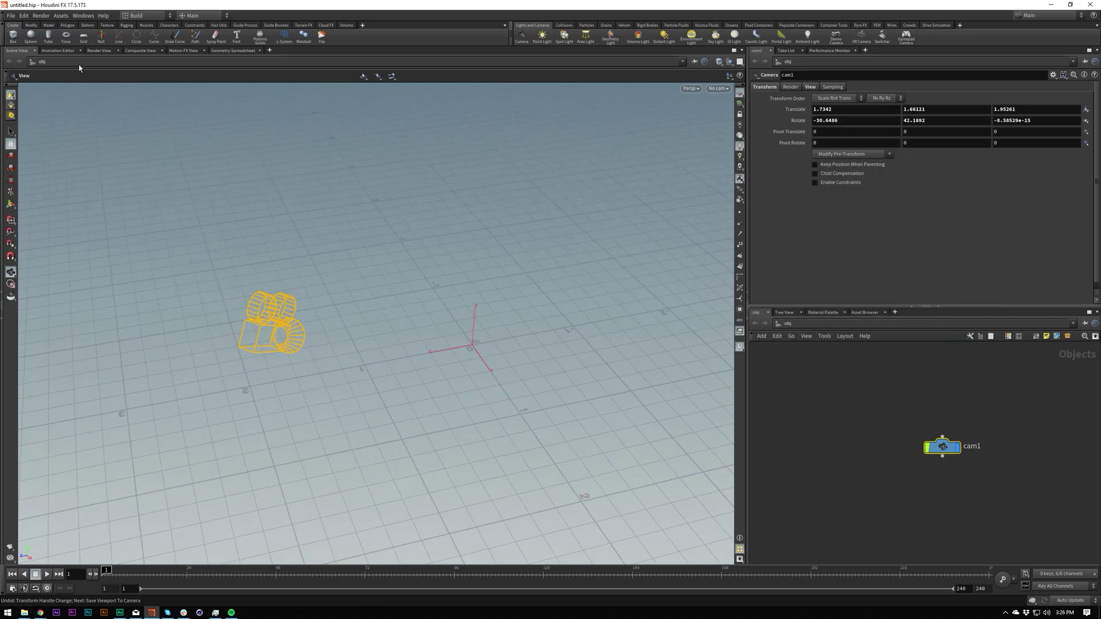
pyautogui.moveTo(450, 348); pyautogui.dragTo(444, 344)
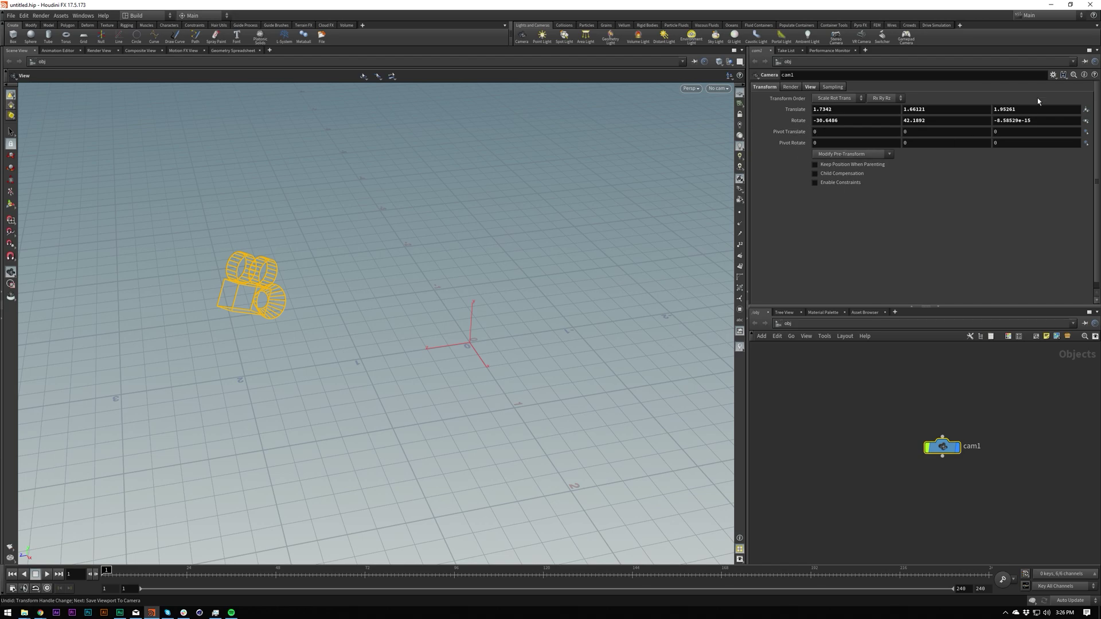
# Pin the parameter display to the camera, then add a Geometry node and select it
pyautogui.click(1084, 62)
pyautogui.click(864, 396)
pyautogui.press('Tab')
pyautogui.write('geo')
pyautogui.press('Return')
pyautogui.click(863, 395)
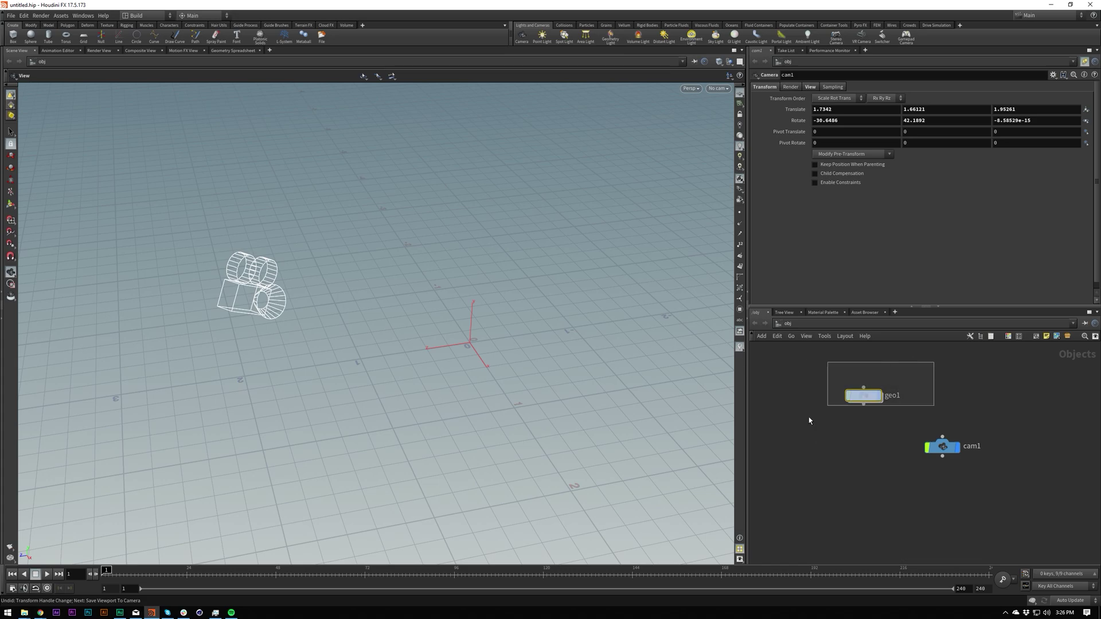
# Unpin the parameter display and delete the Geometry node
pyautogui.click(1085, 63)
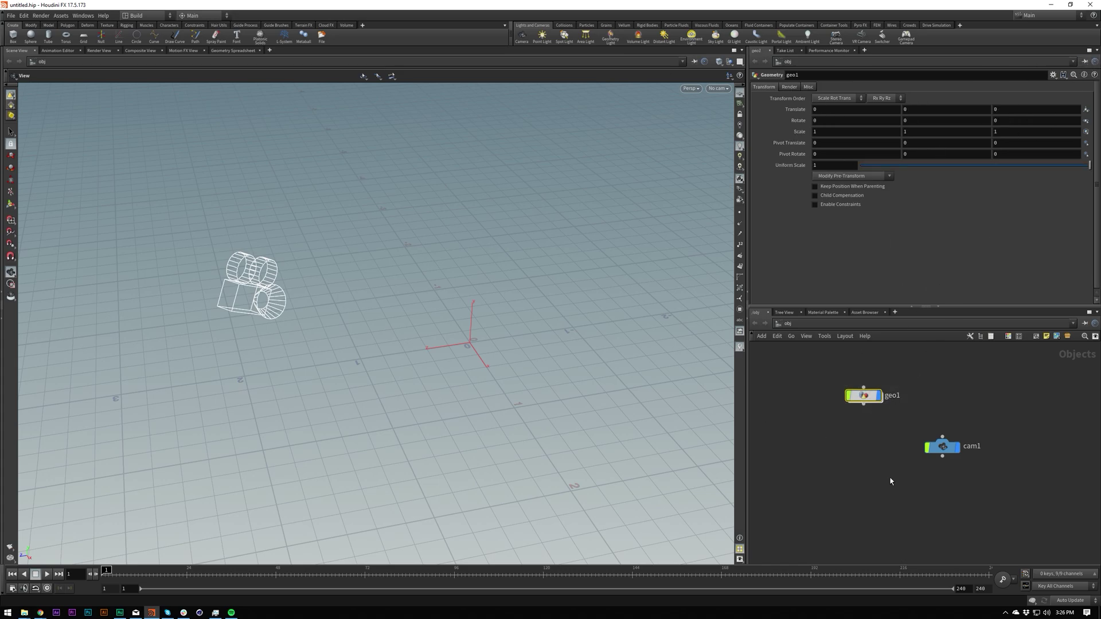
pyautogui.press('Delete')
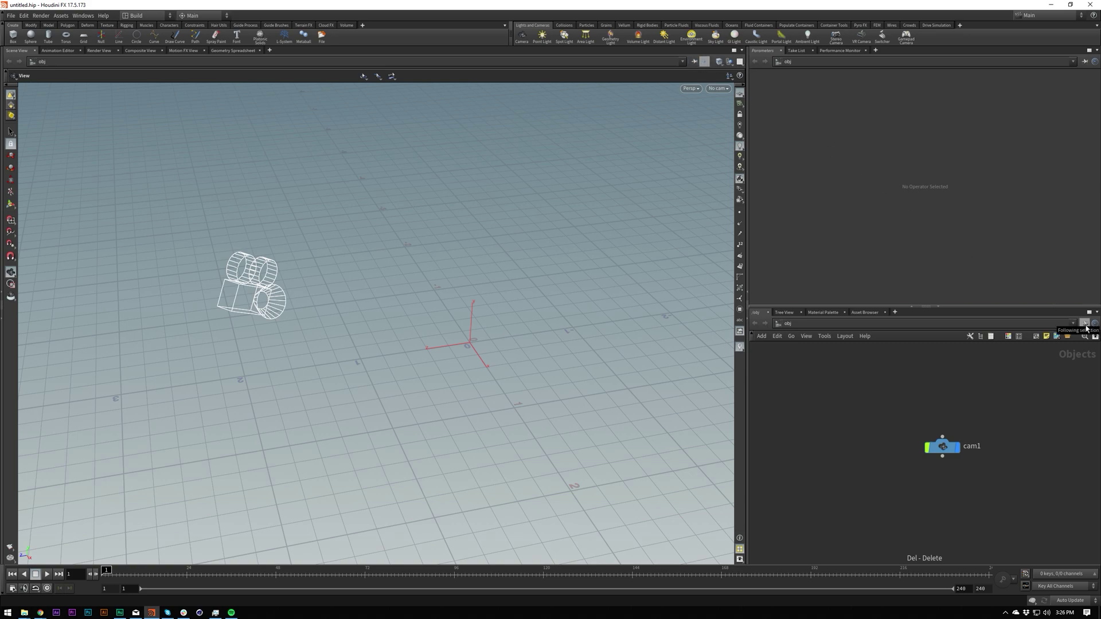
# Select the camera, try its X translation with the value ladder and a value of 10, and undo the change
pyautogui.moveTo(906, 397); pyautogui.dragTo(1018, 500)
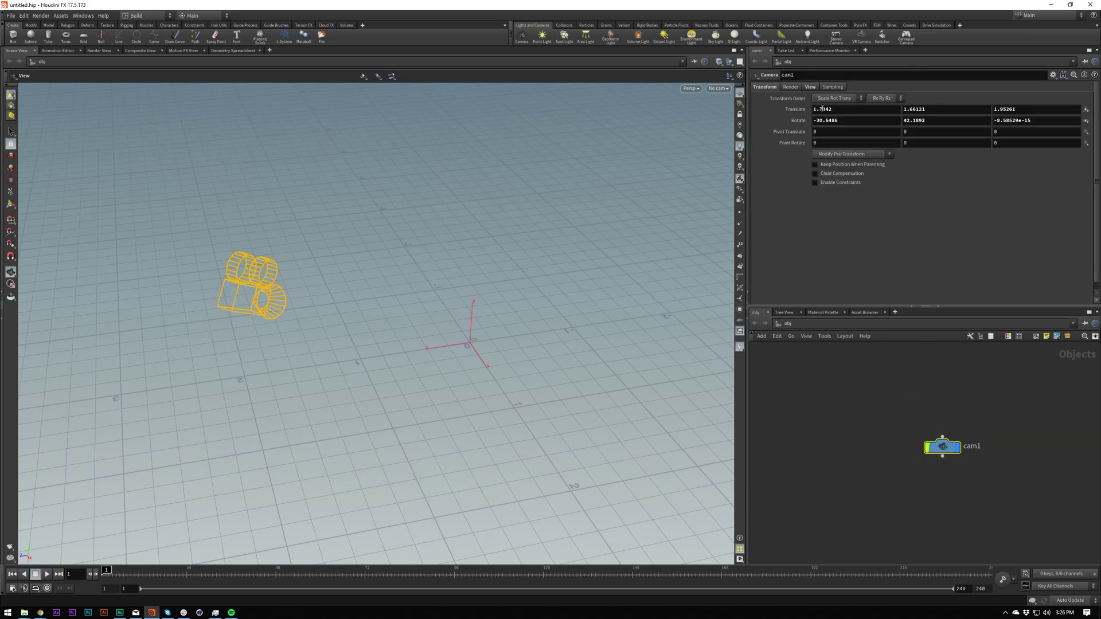
pyautogui.moveTo(822, 109)
pyautogui.mouseDown(button='middle')
pyautogui.moveTo(823, 120)
pyautogui.moveTo(1036, 131)
pyautogui.moveTo(791, 108)
pyautogui.moveTo(849, 109)
pyautogui.moveTo(823, 108)
pyautogui.moveTo(833, 109)
pyautogui.mouseUp(button='middle')
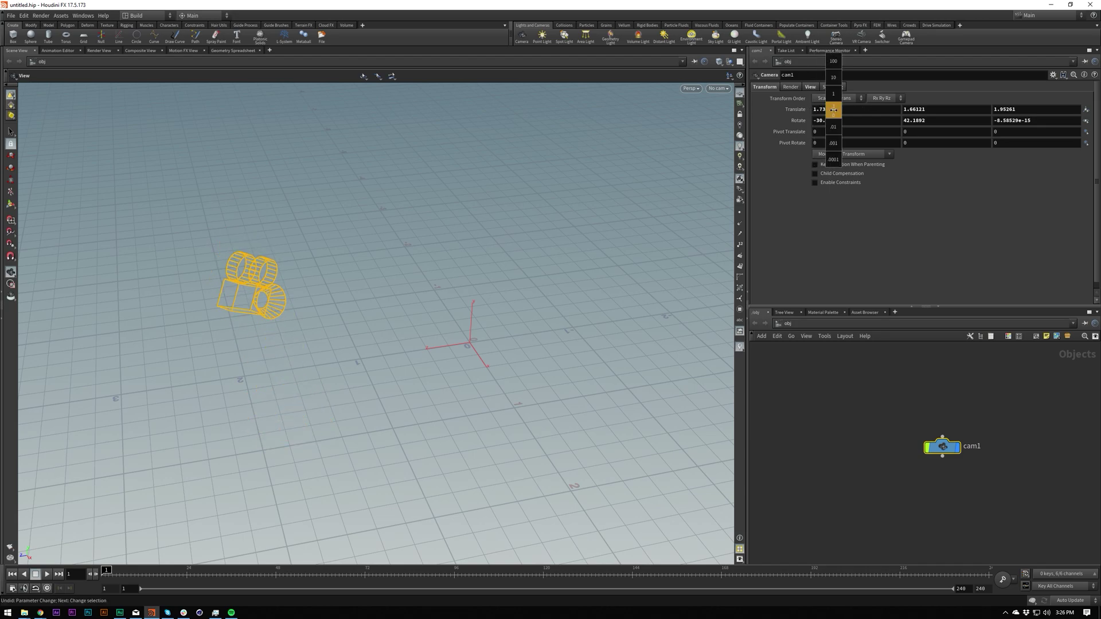
pyautogui.moveTo(834, 114)
pyautogui.mouseDown(button='middle')
pyautogui.moveTo(834, 143)
pyautogui.moveTo(834, 76)
pyautogui.moveTo(835, 138)
pyautogui.moveTo(835, 122)
pyautogui.moveTo(695, 115)
pyautogui.moveTo(998, 114)
pyautogui.moveTo(459, 115)
pyautogui.moveTo(834, 109)
pyautogui.mouseUp(button='middle')
pyautogui.doubleClick(832, 110)
pyautogui.write('10')
pyautogui.press('Return')
pyautogui.hotkey('ctrl', 'z')
# Set the camera's X translation to 1 and start timeline playback
pyautogui.click(836, 108)
pyautogui.doubleClick(836, 108)
pyautogui.write('1')
pyautogui.press('Return')
pyautogui.press('Up')
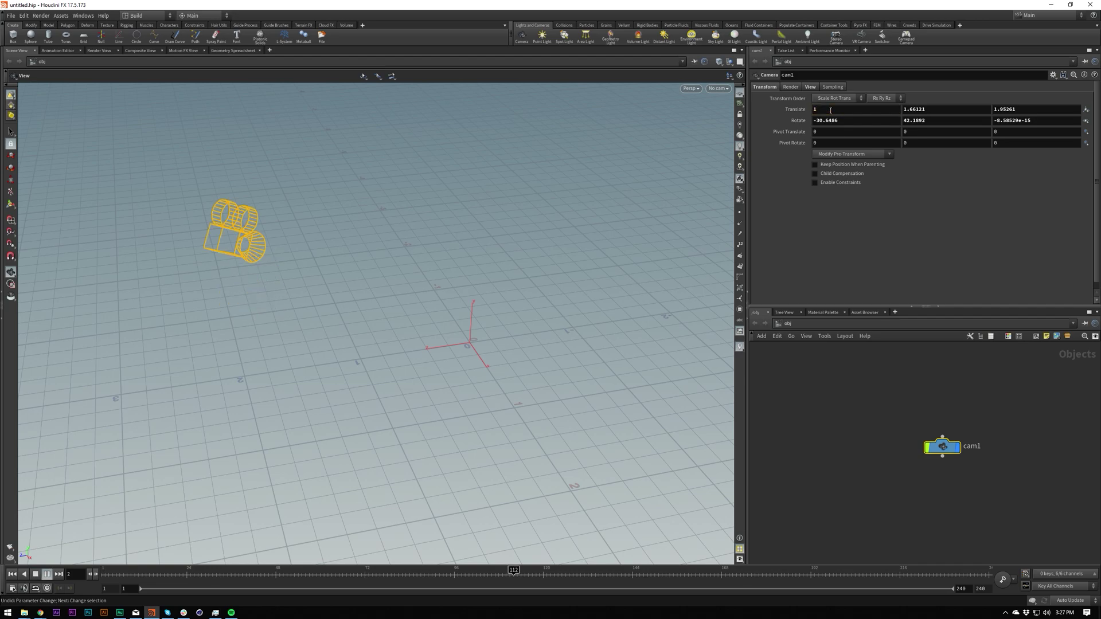
# Return the timeline to the first frame and set the camera's X translation to 0
pyautogui.doubleClick(832, 109)
pyautogui.hotkey('ctrl', 'Up')
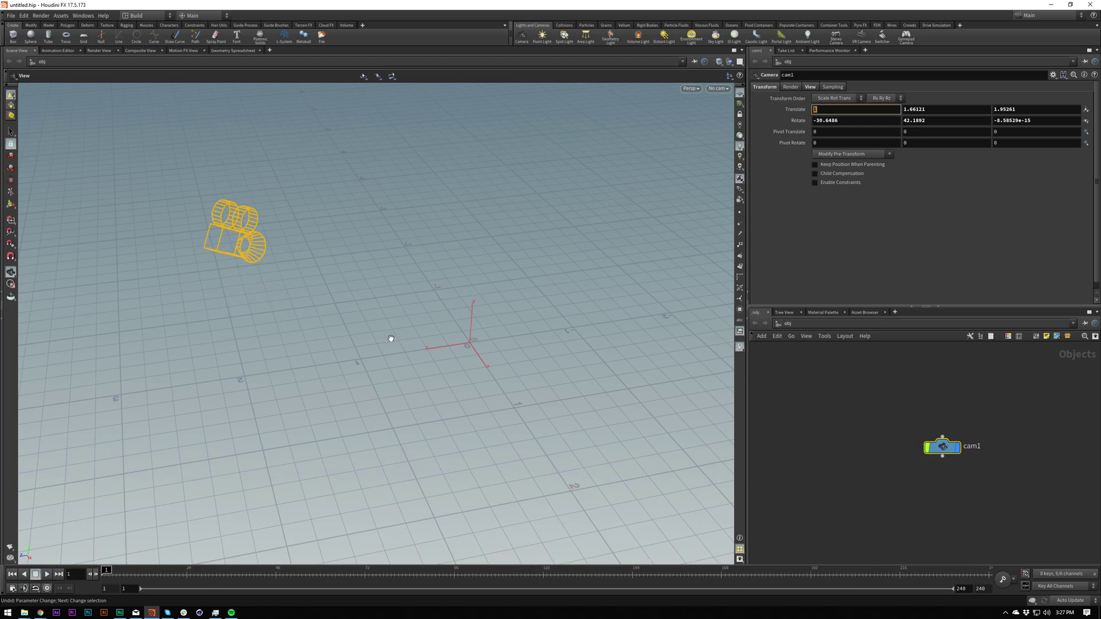
pyautogui.write('0')
pyautogui.press('Return')
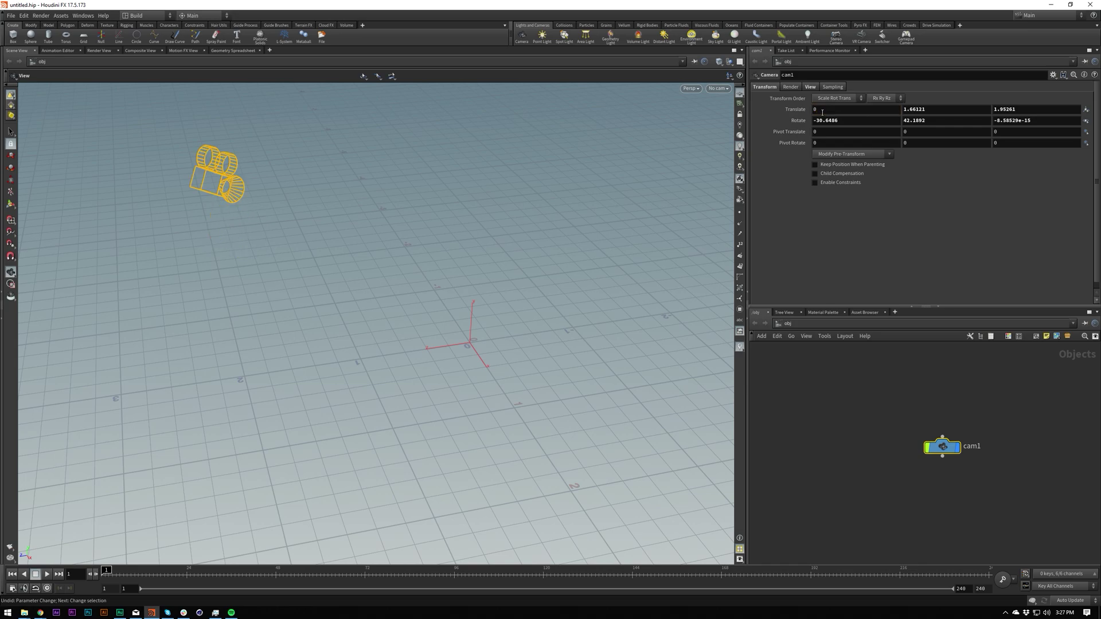
# Delete the camera from the object network
pyautogui.press('Delete')
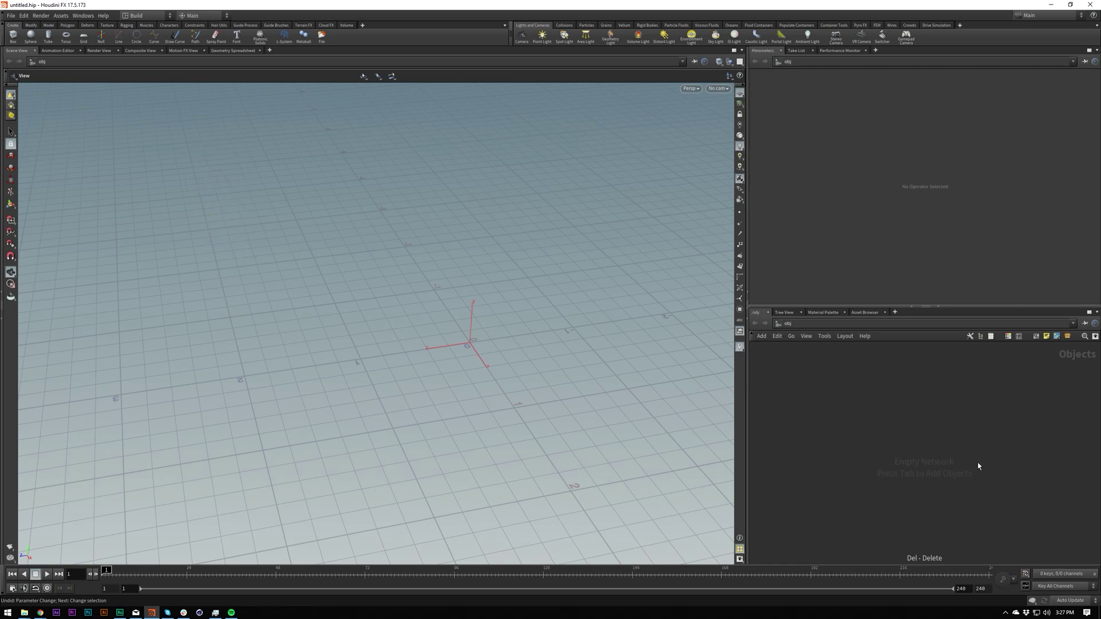
pyautogui.moveTo(651, 277); pyautogui.dragTo(519, 327)
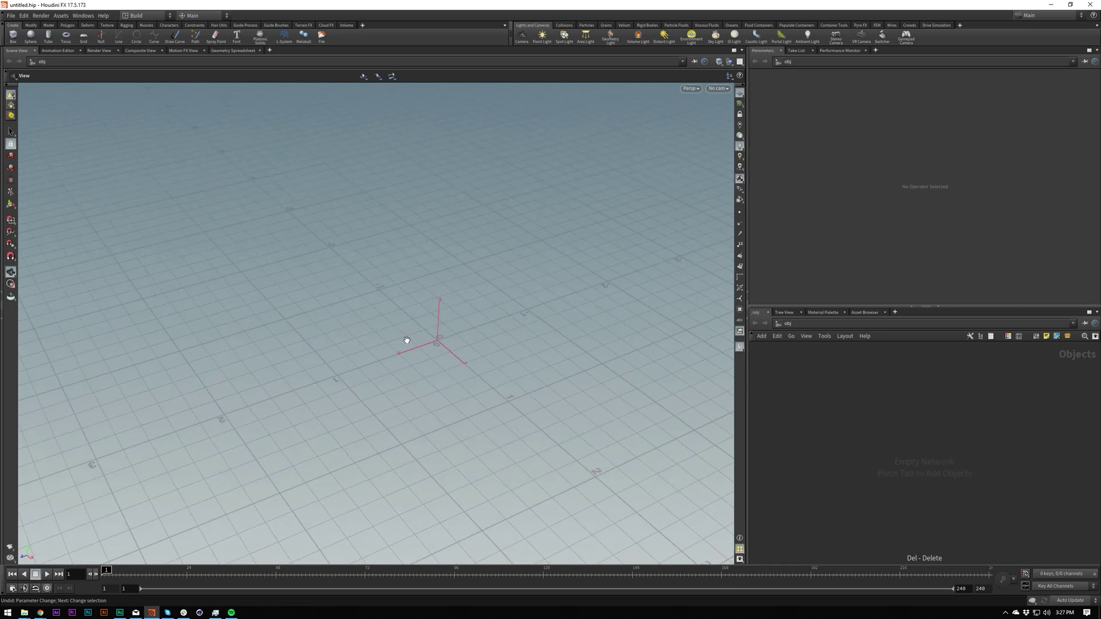
# Home the viewport on the construction plane and try framing the selection
pyautogui.press('h')
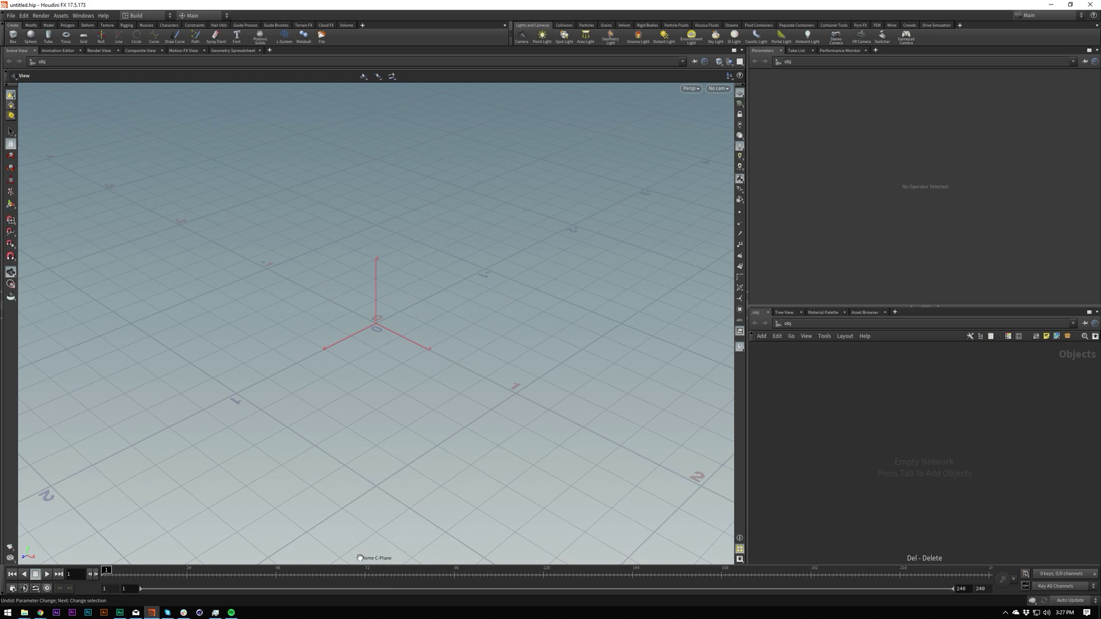
pyautogui.press('g')
pyautogui.moveTo(824, 421); pyautogui.dragTo(1012, 480)
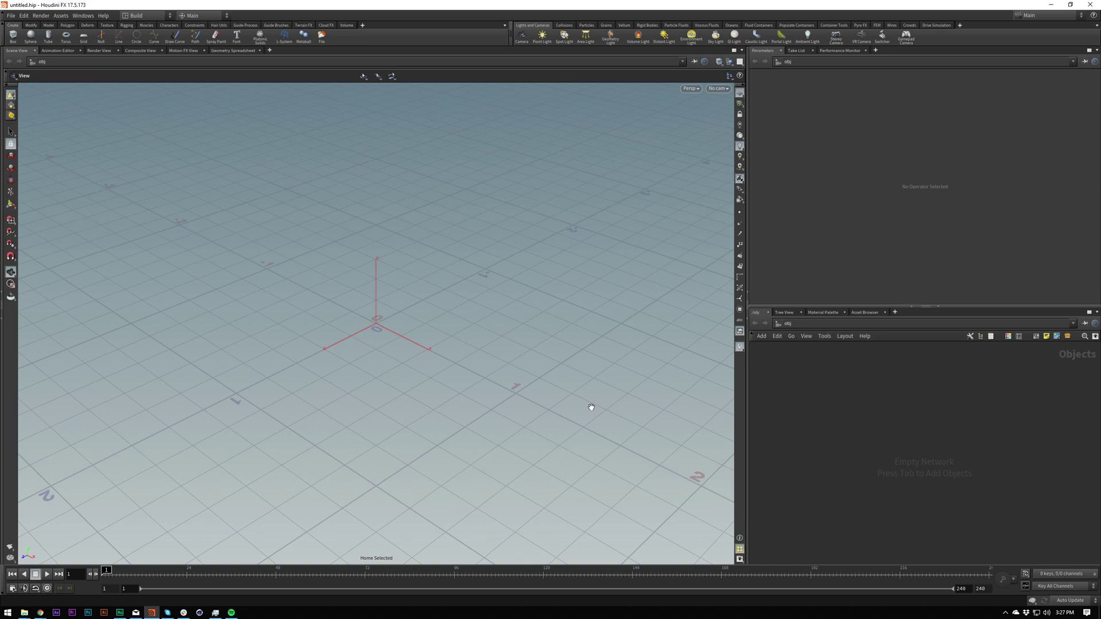
# Open the viewport display options, turn off the origin gnomon, and hide the reference grid
pyautogui.press('d')
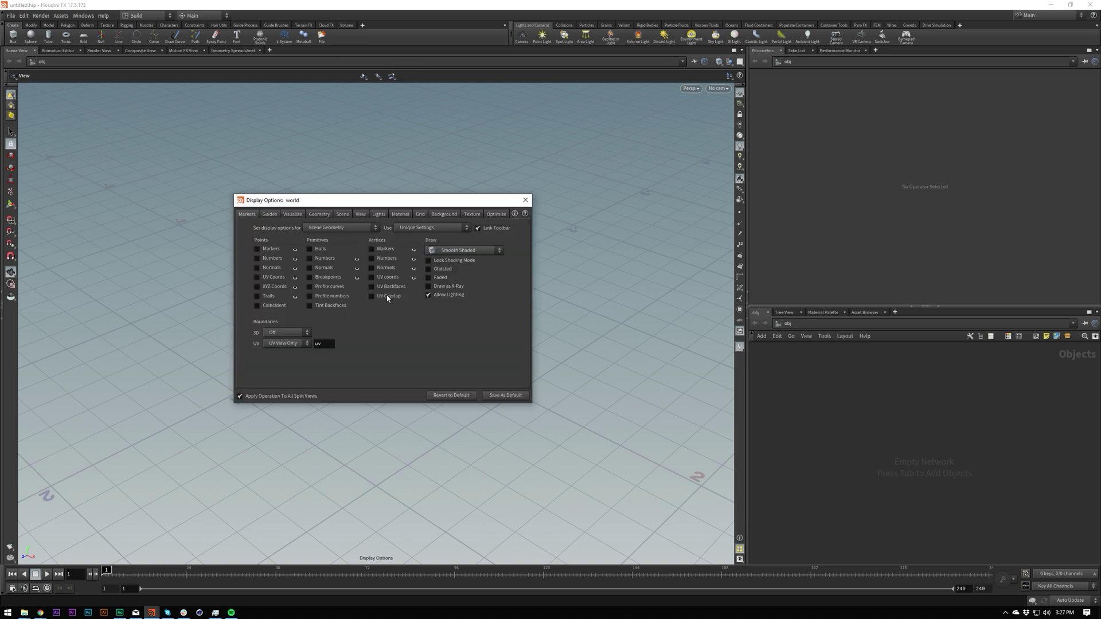
pyautogui.moveTo(307, 200); pyautogui.dragTo(493, 204)
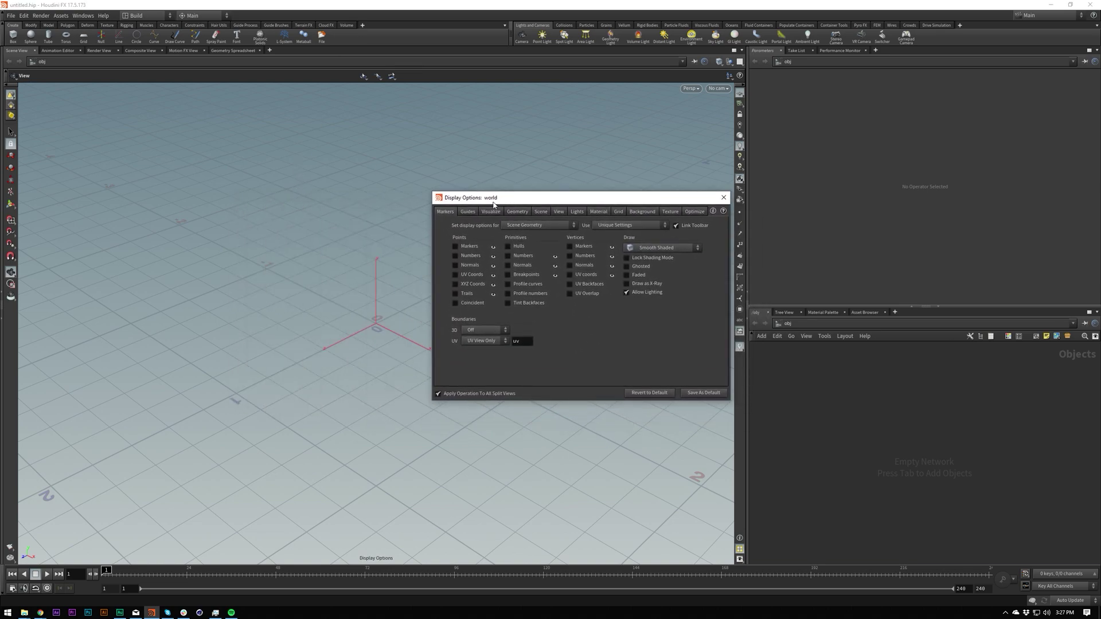
pyautogui.click(468, 212)
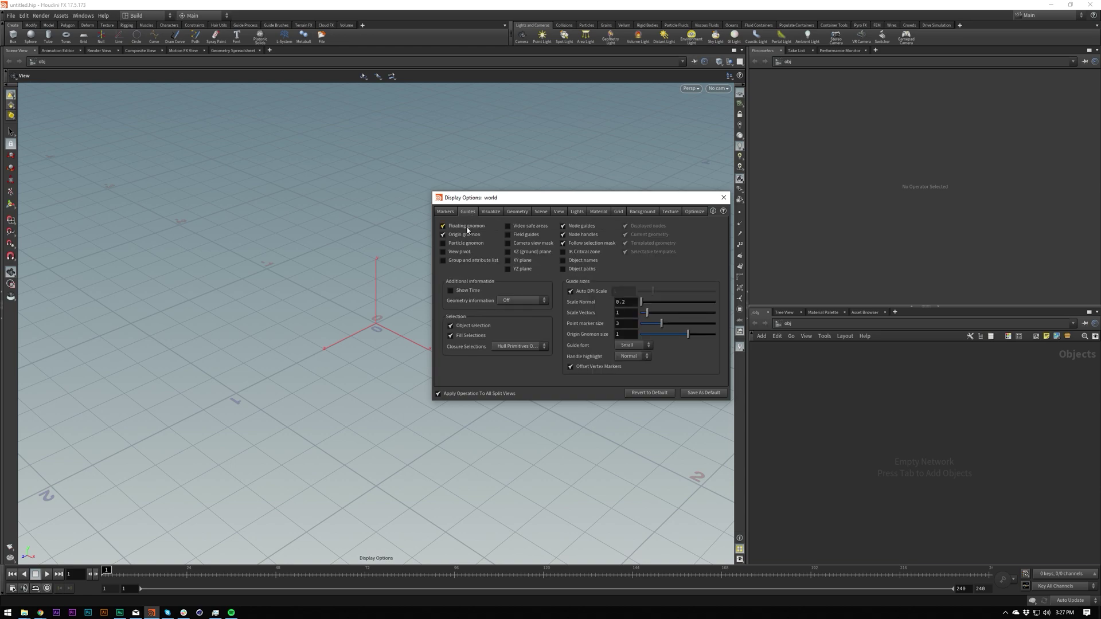
pyautogui.click(462, 235)
pyautogui.moveTo(567, 206); pyautogui.dragTo(449, 288)
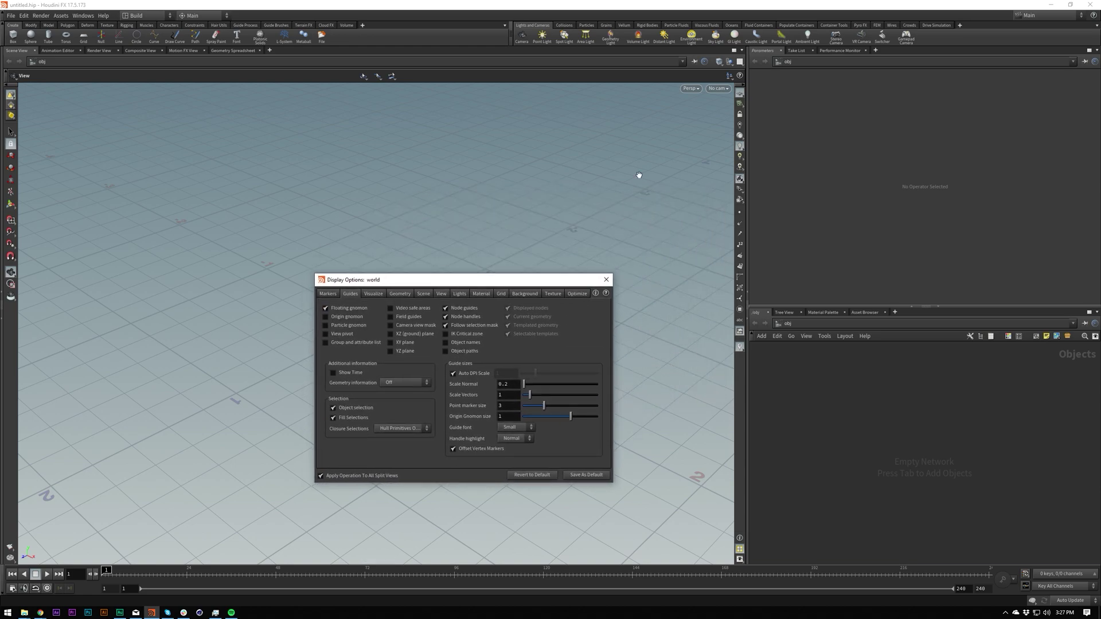
pyautogui.click(741, 93)
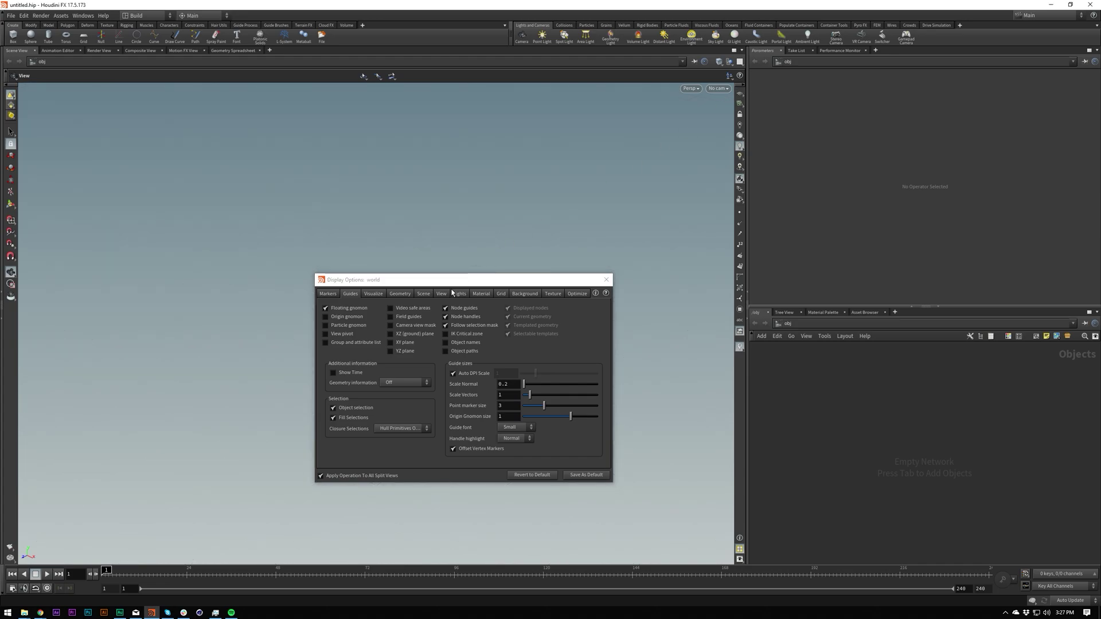
# Try the Dark background color scheme for the viewport and switch it back to Light
pyautogui.click(522, 294)
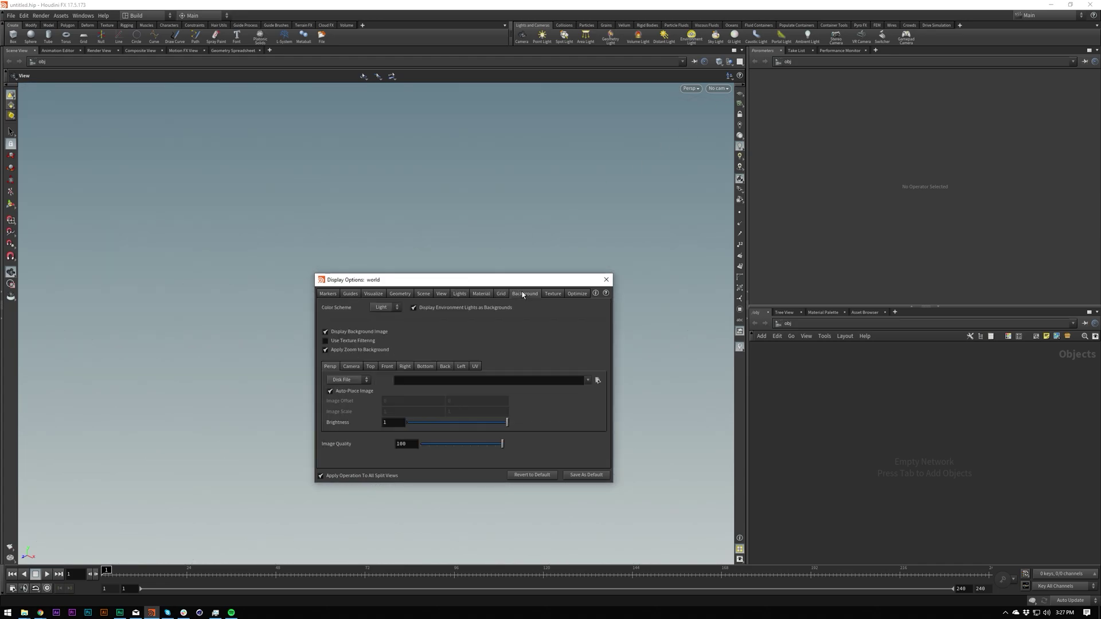
pyautogui.click(389, 309)
pyautogui.click(381, 319)
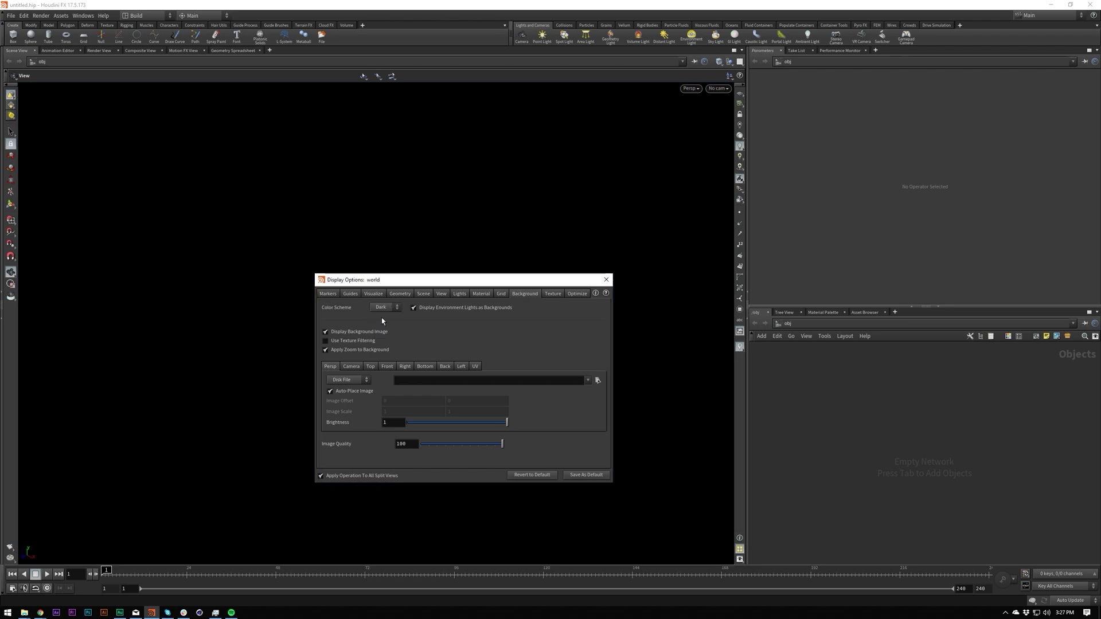
pyautogui.click(383, 310)
pyautogui.click(371, 305)
# Turn on Show Time and video safe areas in the guide display options, and revert the display options to default
pyautogui.click(356, 295)
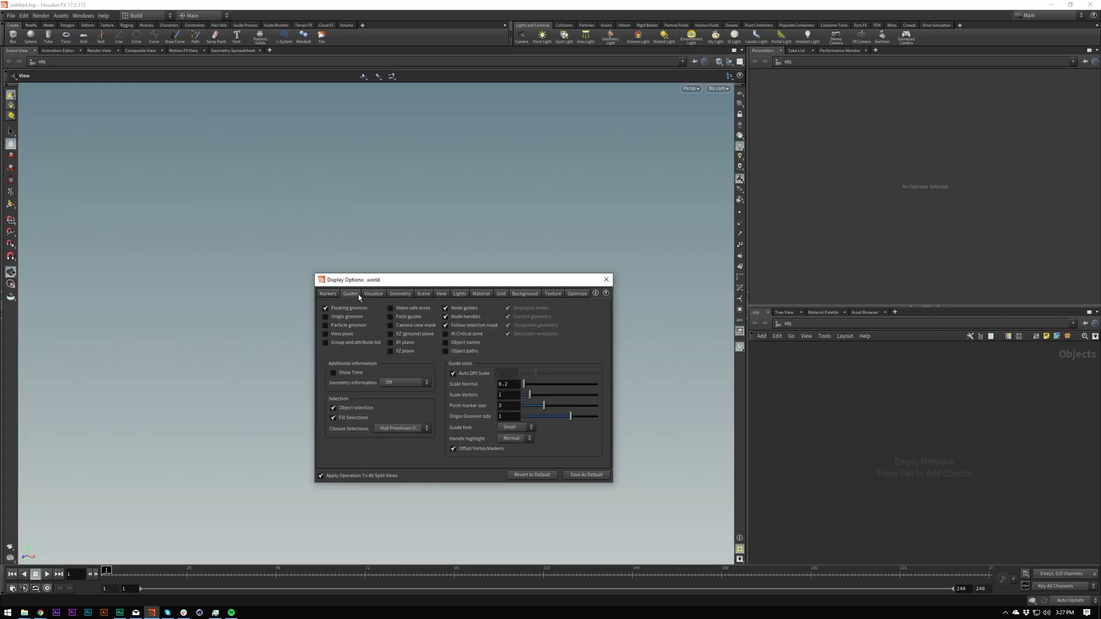
pyautogui.click(373, 294)
pyautogui.click(345, 295)
pyautogui.click(351, 373)
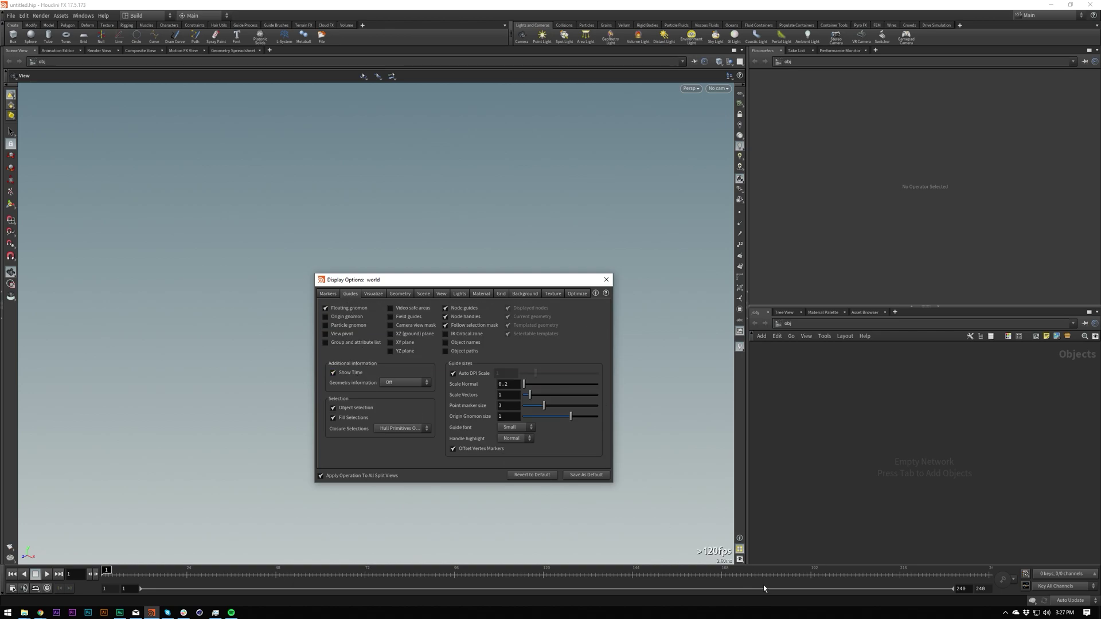
pyautogui.click(407, 308)
pyautogui.click(532, 475)
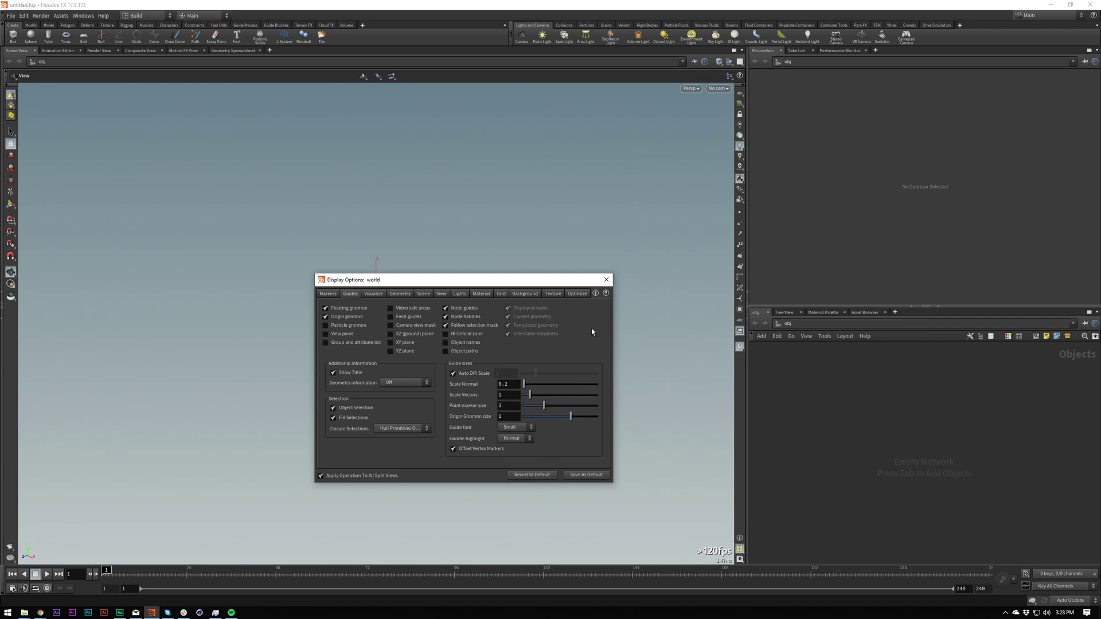
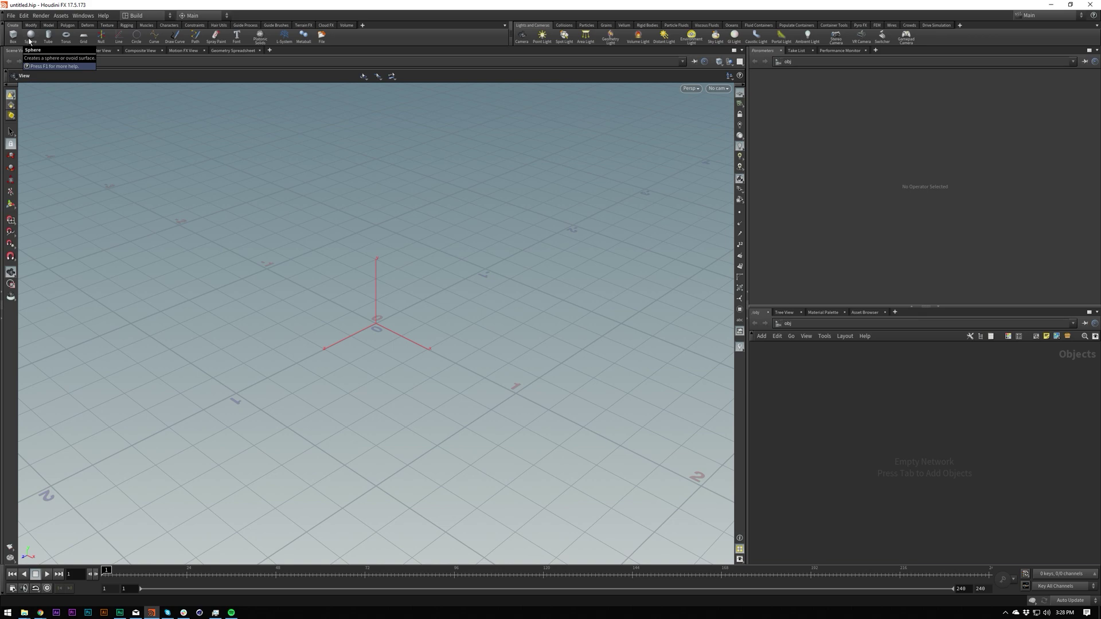
# Add a sphere object through the object network and reposition its node
pyautogui.click(30, 36)
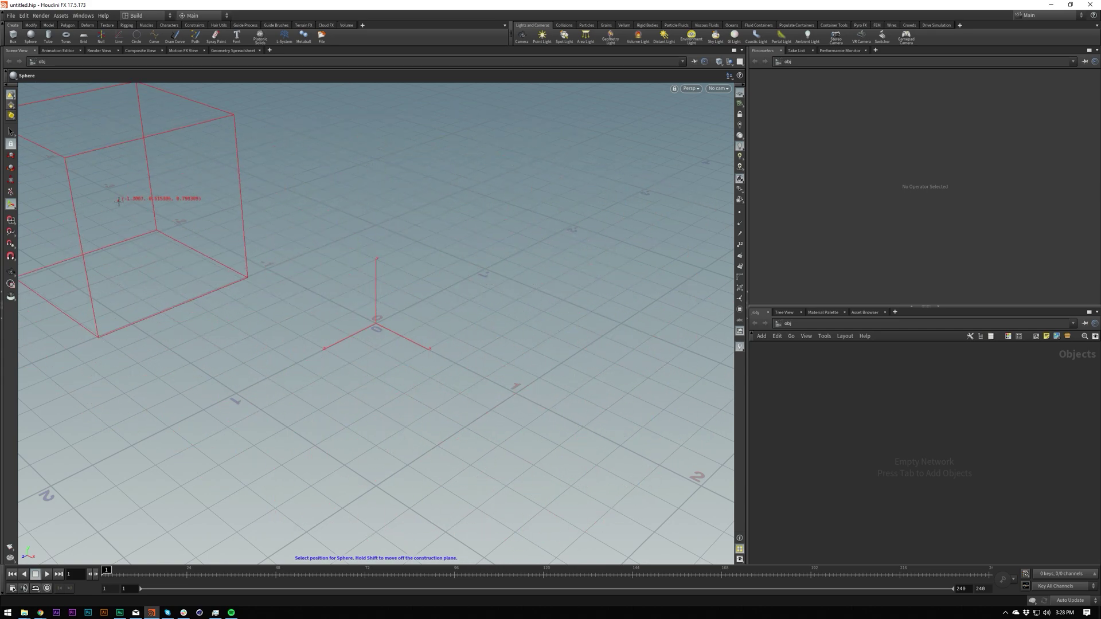
pyautogui.press('Escape')
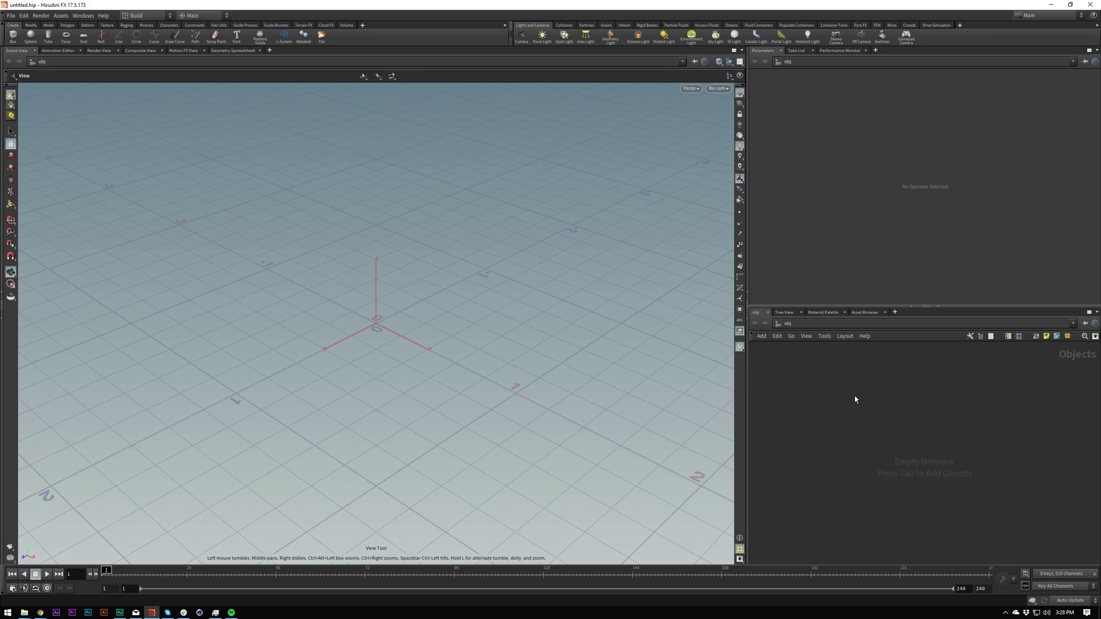
pyautogui.press('Tab')
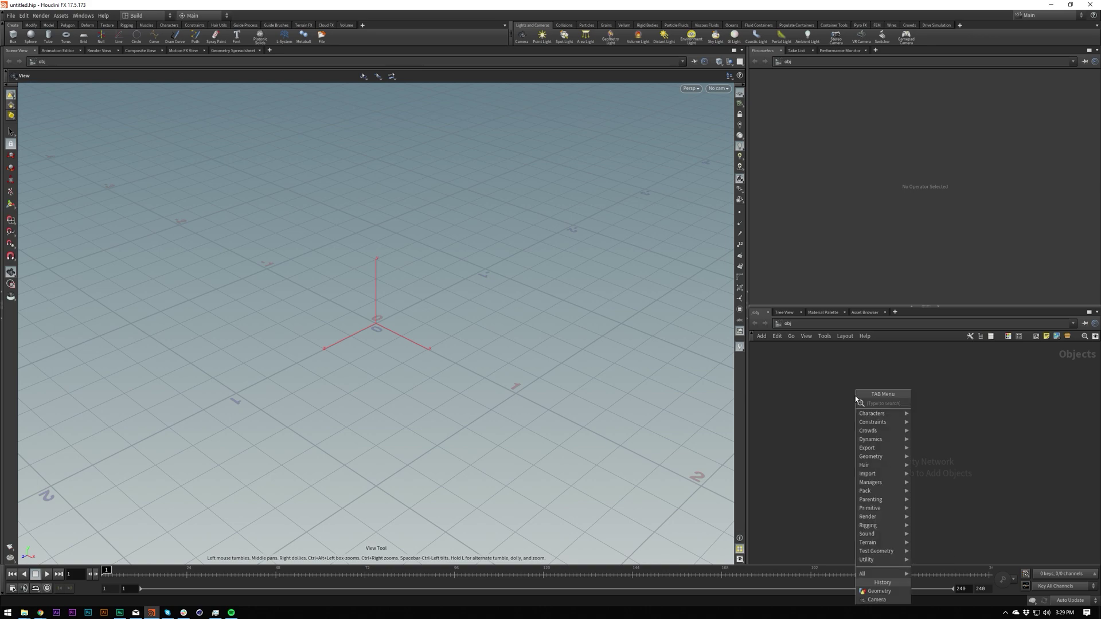
pyautogui.write('sp')
pyautogui.press('Return')
pyautogui.click(855, 396)
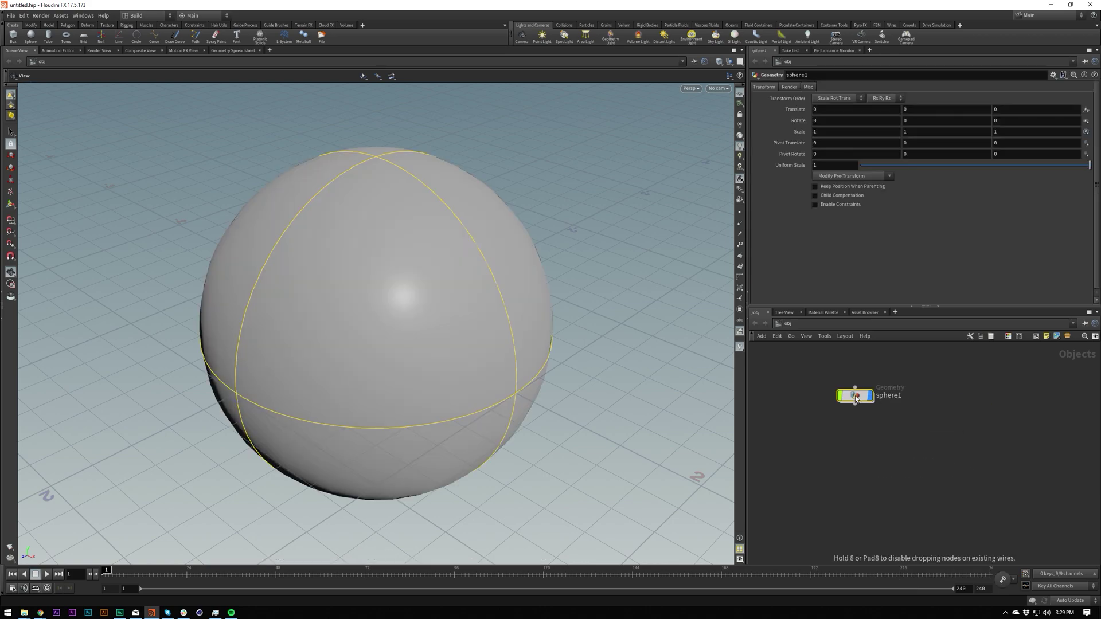
pyautogui.moveTo(855, 396); pyautogui.dragTo(888, 450)
# Examine the sphere object's node info, including its path and node type, and close the info window
pyautogui.moveTo(889, 452)
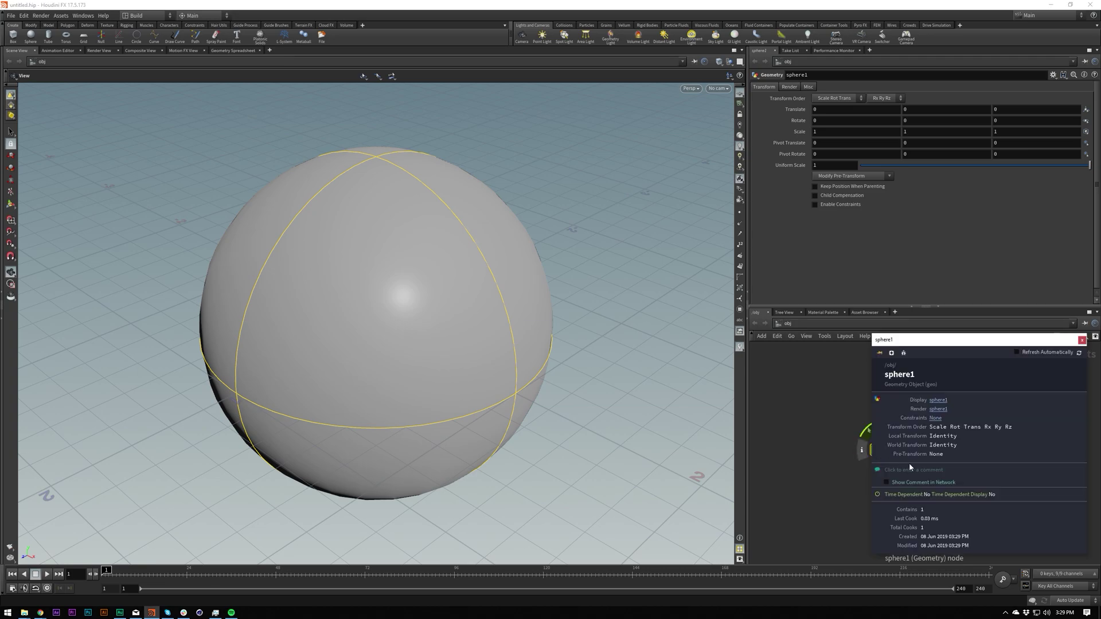
pyautogui.moveTo(953, 341); pyautogui.dragTo(734, 263)
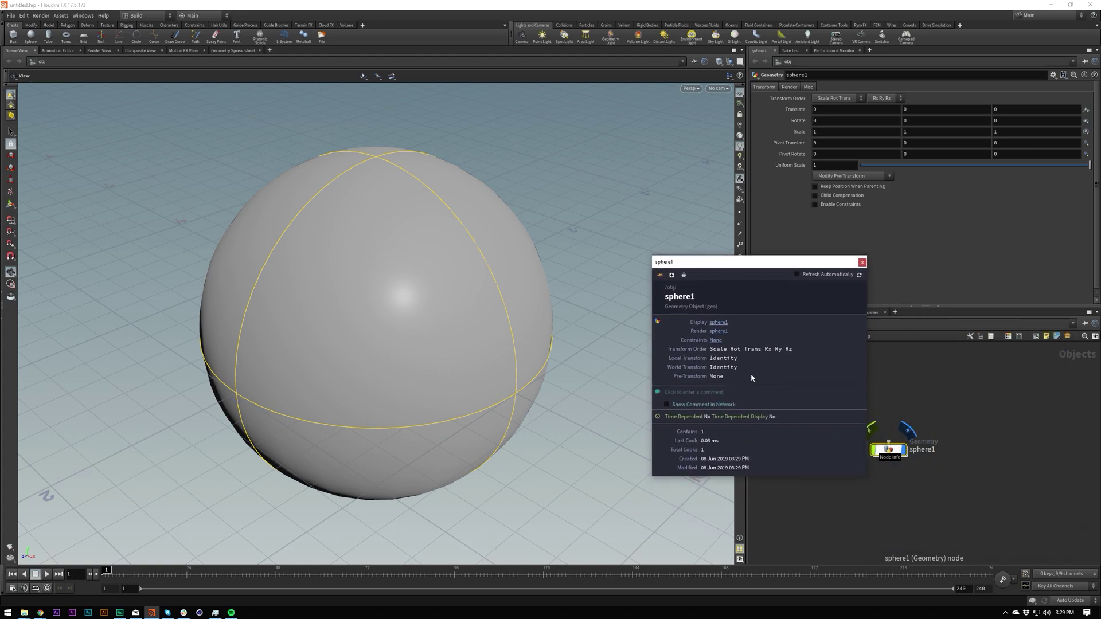
pyautogui.moveTo(720, 310); pyautogui.dragTo(660, 310)
pyautogui.click(705, 306)
pyautogui.moveTo(755, 259); pyautogui.dragTo(629, 282)
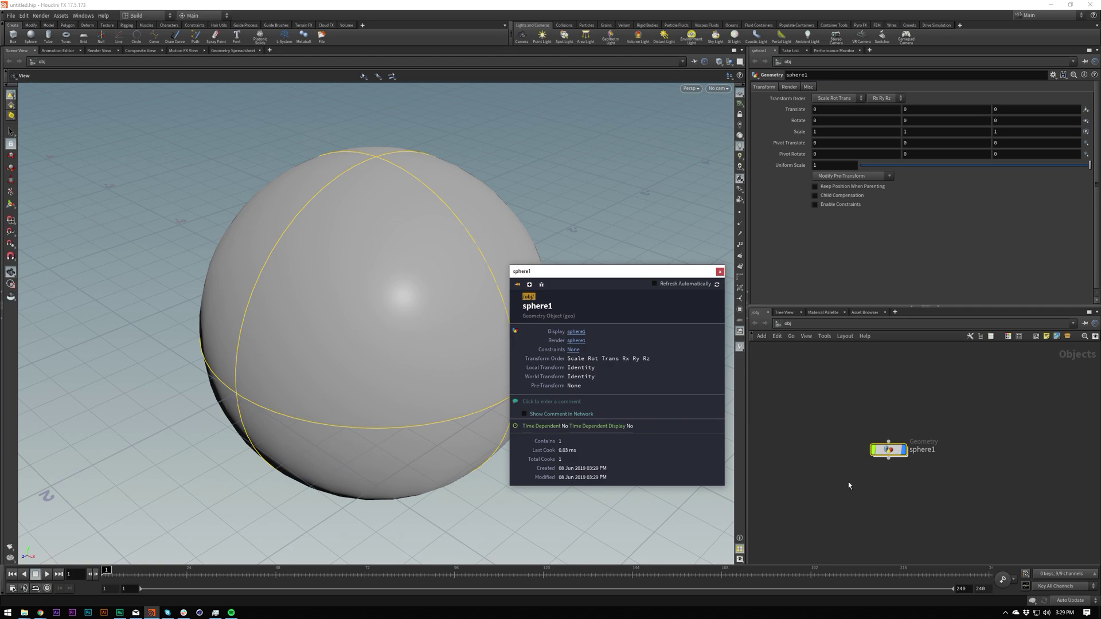
pyautogui.moveTo(636, 277); pyautogui.dragTo(664, 288)
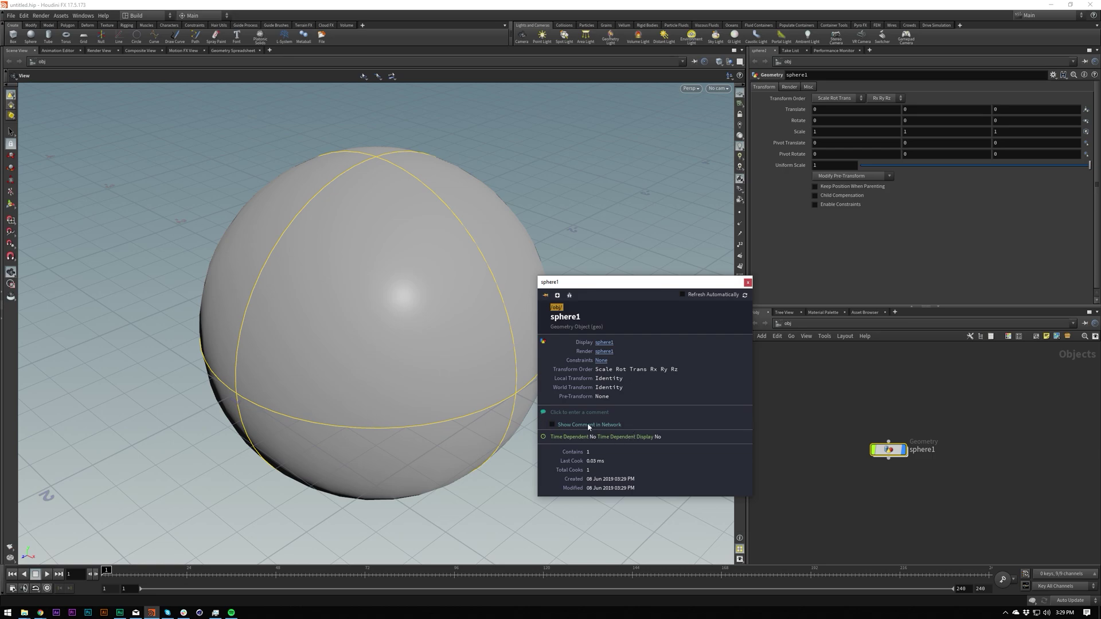
pyautogui.click(747, 283)
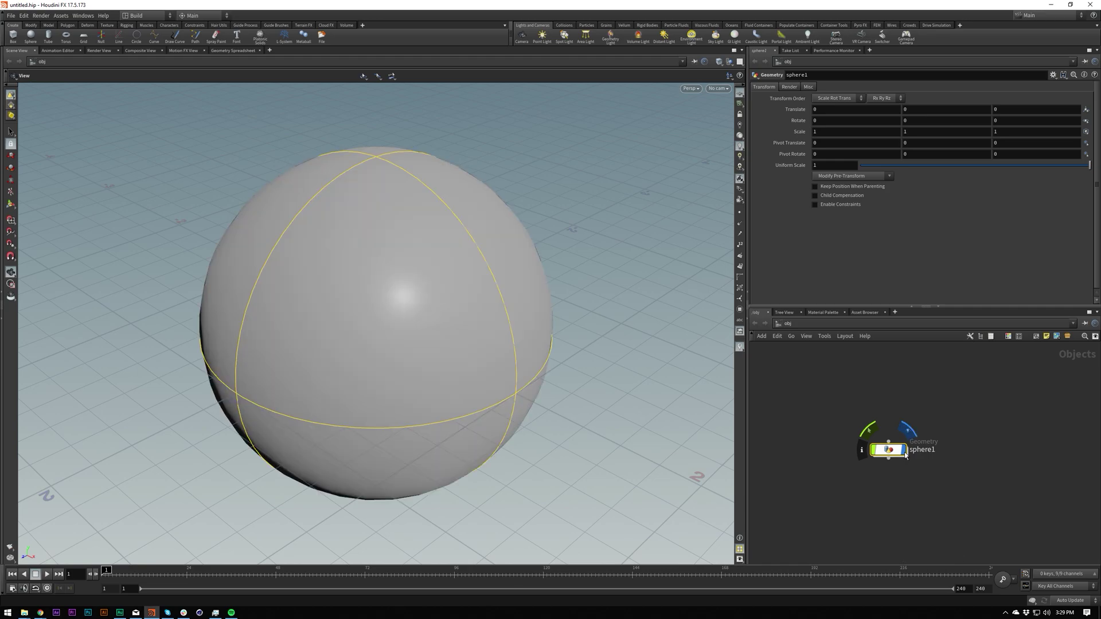
# Go inside the sphere object and review the inner sphere node's info for its type, geometry and attributes
pyautogui.doubleClick(892, 453)
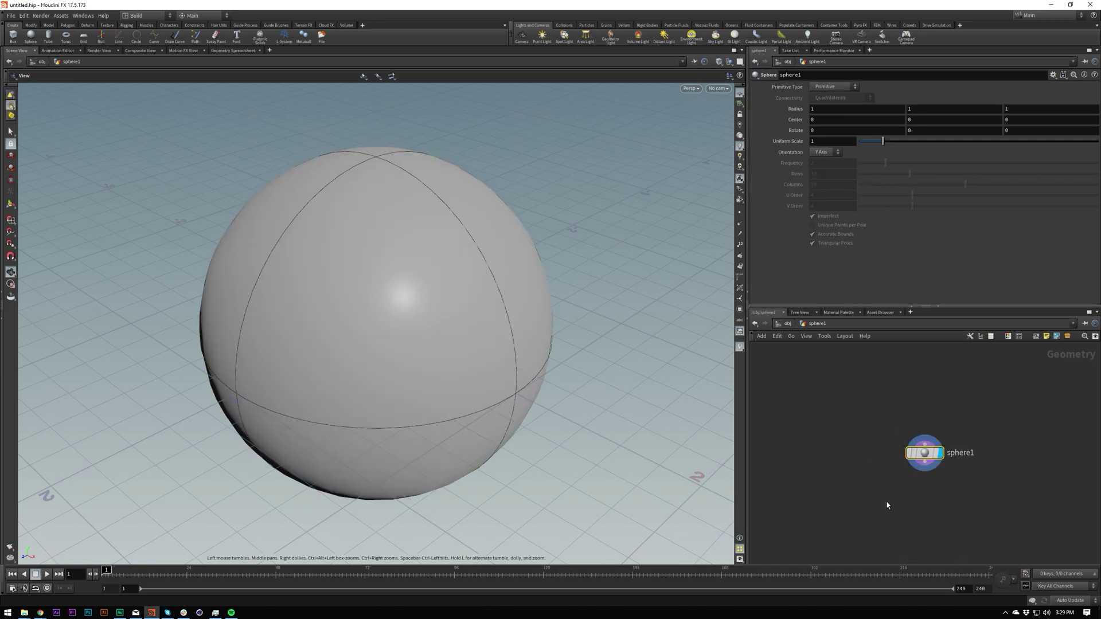
pyautogui.moveTo(923, 456)
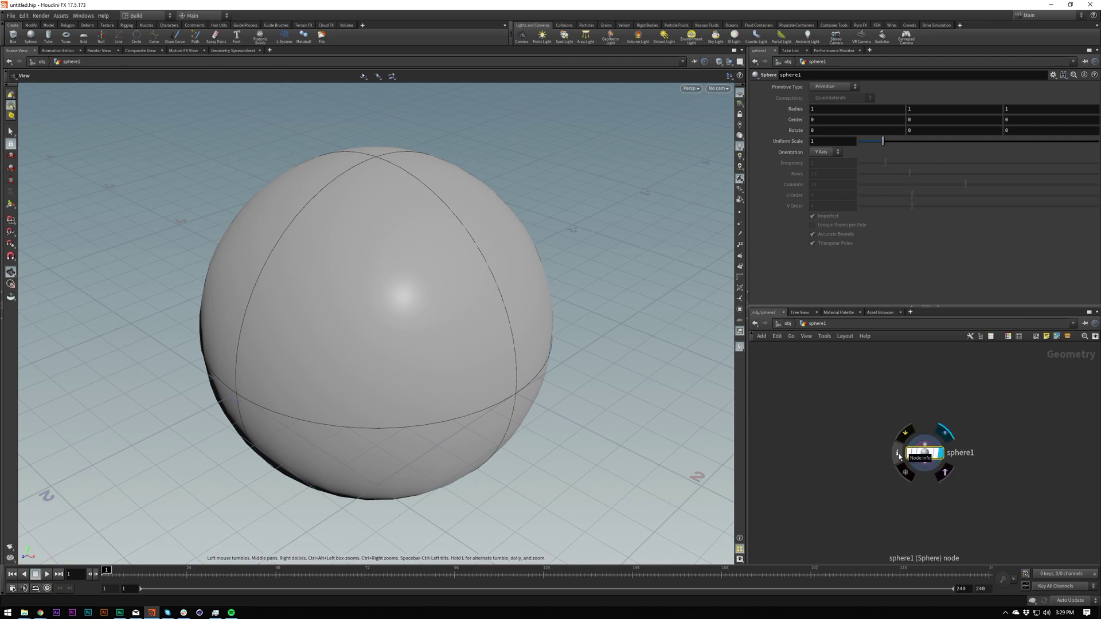
pyautogui.click(899, 456)
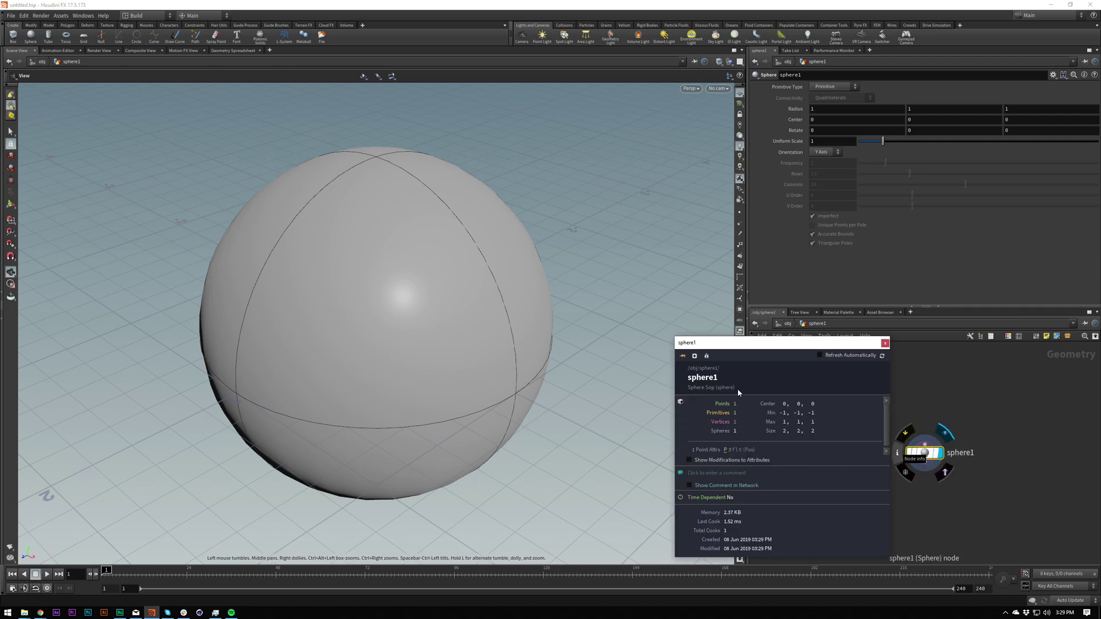
pyautogui.doubleClick(710, 389)
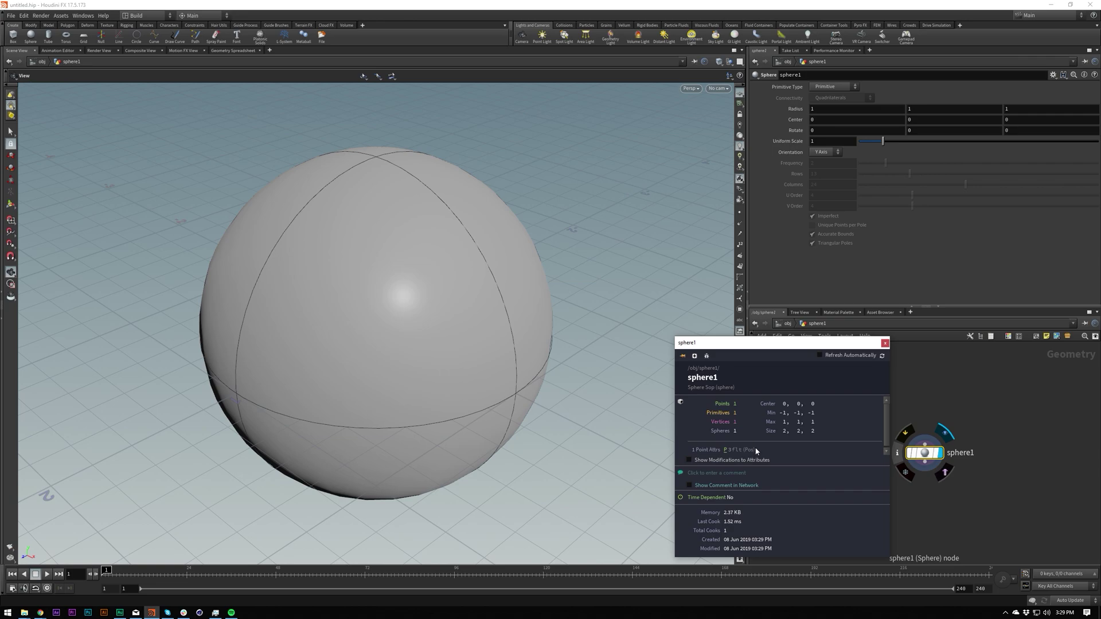
pyautogui.click(885, 343)
# Set the sphere's primitive type to Polygon and its frequency to 10
pyautogui.moveTo(817, 121); pyautogui.dragTo(851, 127, button='middle')
pyautogui.hotkey('ctrl', 'z')
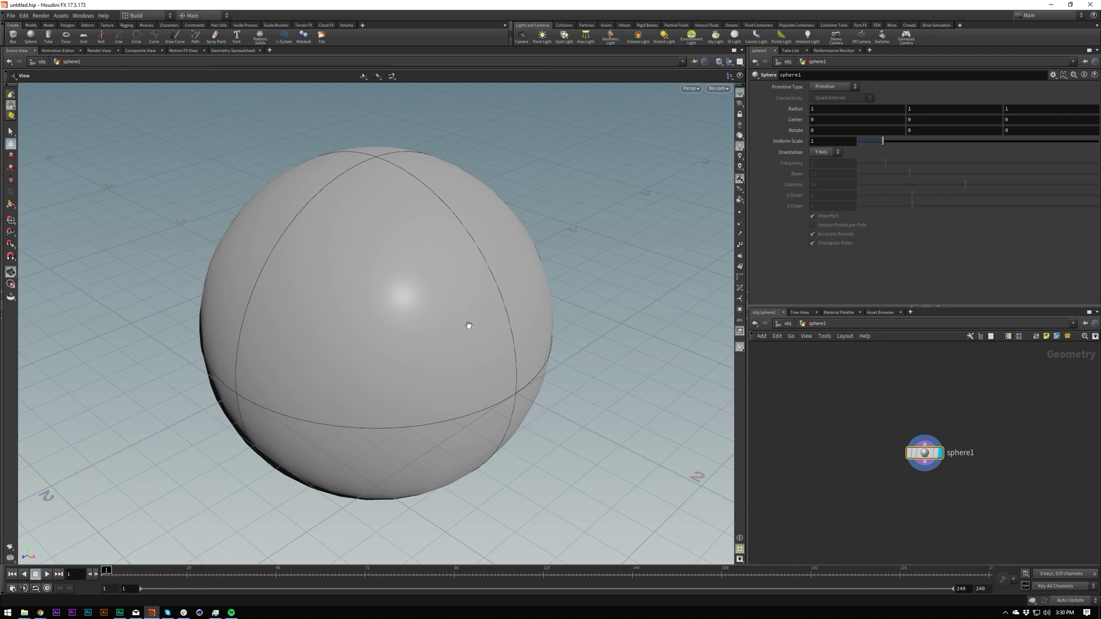
pyautogui.click(844, 87)
pyautogui.click(836, 104)
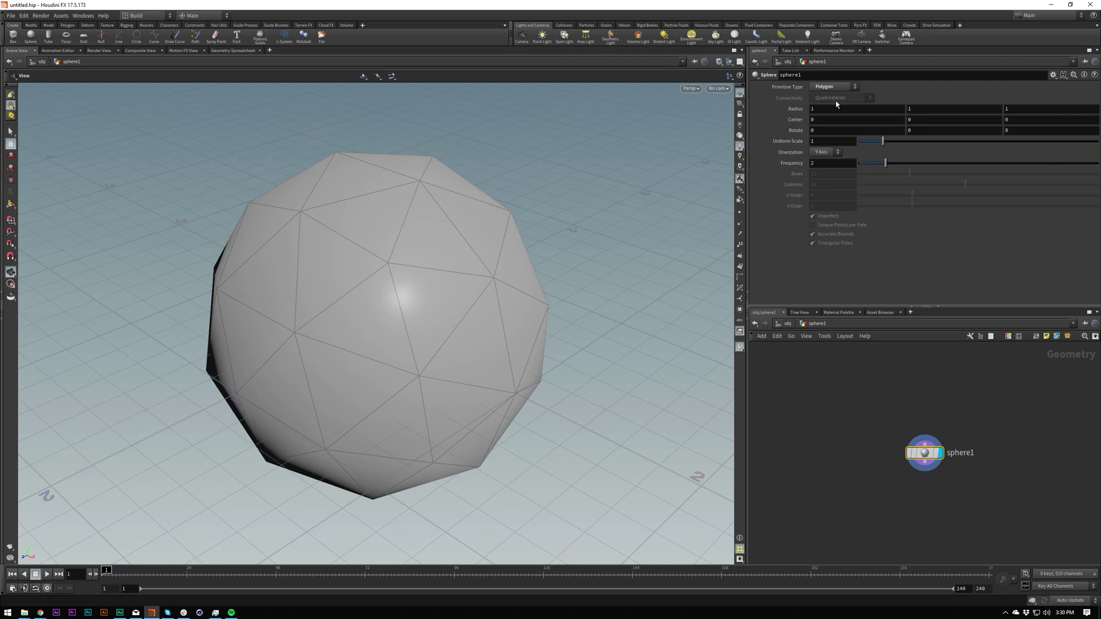
pyautogui.moveTo(897, 168); pyautogui.dragTo(1098, 165)
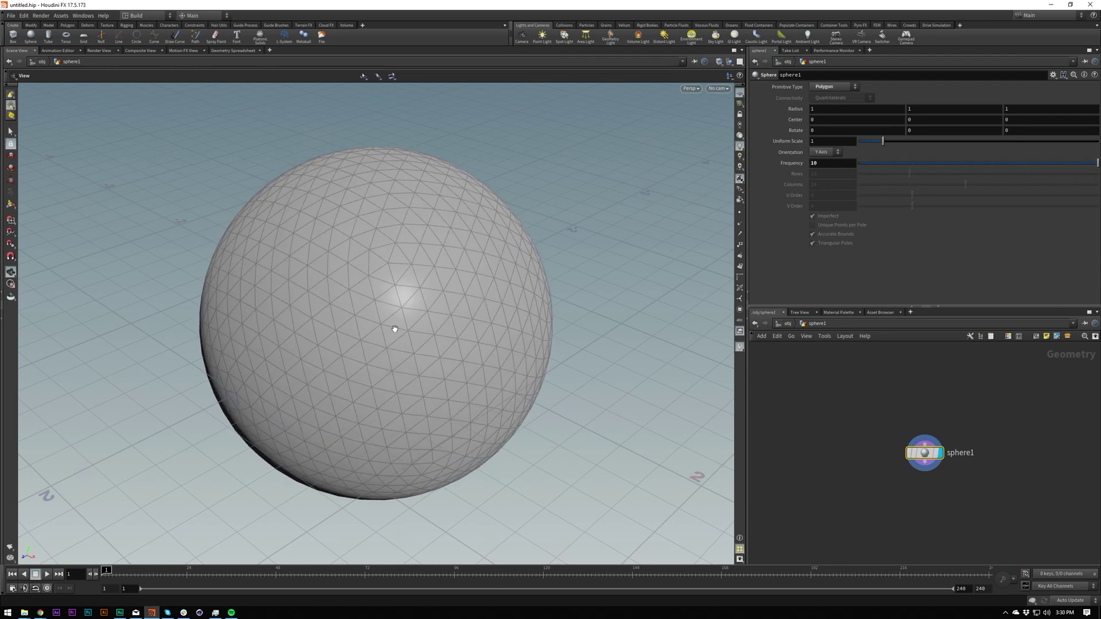
# Examine the polygon sphere's mesh from several angles and review the available primitive types, keeping Polygon
pyautogui.moveTo(435, 325); pyautogui.dragTo(418, 369, button='right')
pyautogui.moveTo(418, 368); pyautogui.dragTo(436, 390)
pyautogui.moveTo(436, 390); pyautogui.dragTo(433, 291, button='right')
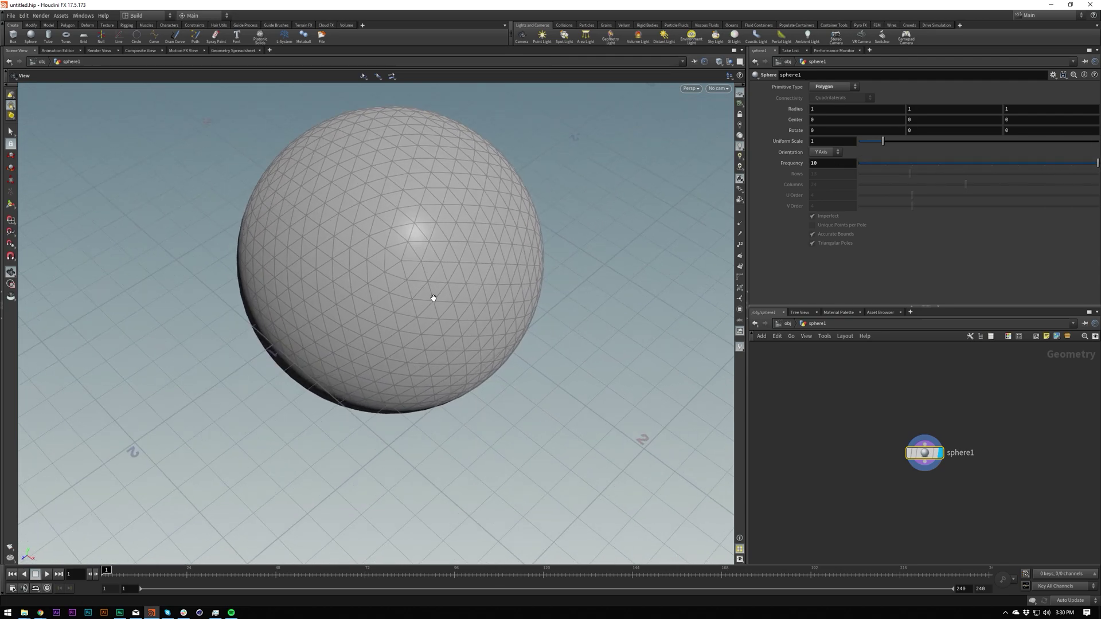
pyautogui.moveTo(433, 291); pyautogui.dragTo(428, 420, button='middle')
pyautogui.moveTo(427, 420); pyautogui.dragTo(403, 348)
pyautogui.click(833, 87)
pyautogui.click(835, 87)
pyautogui.click(835, 87)
pyautogui.click(826, 103)
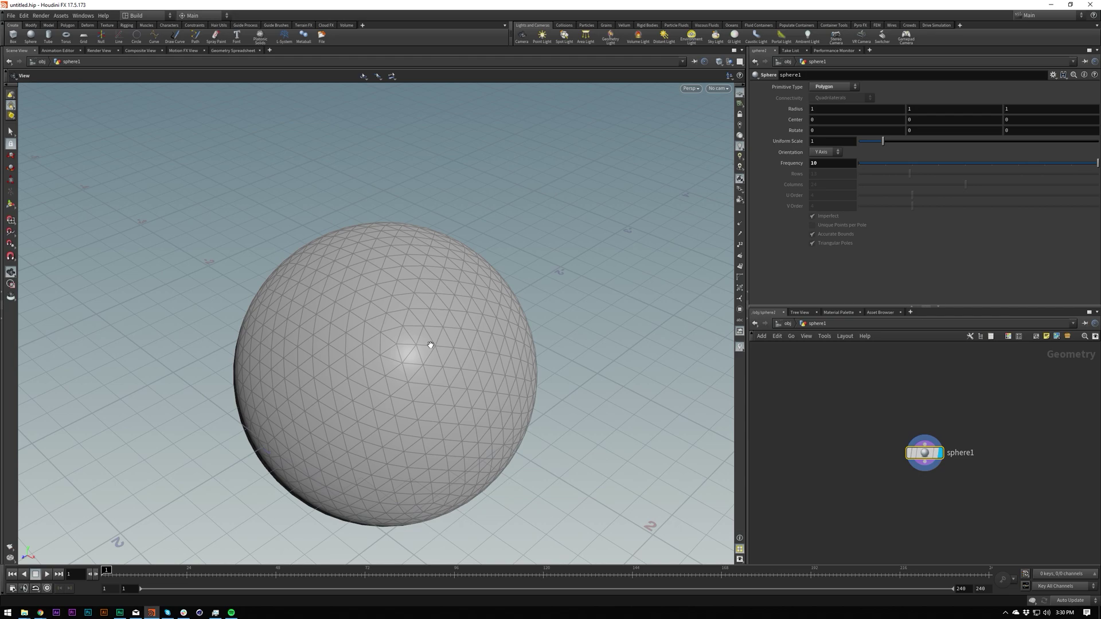
# Add a null node beside the sphere node and give it the render flag
pyautogui.scroll(4, 890, 453)
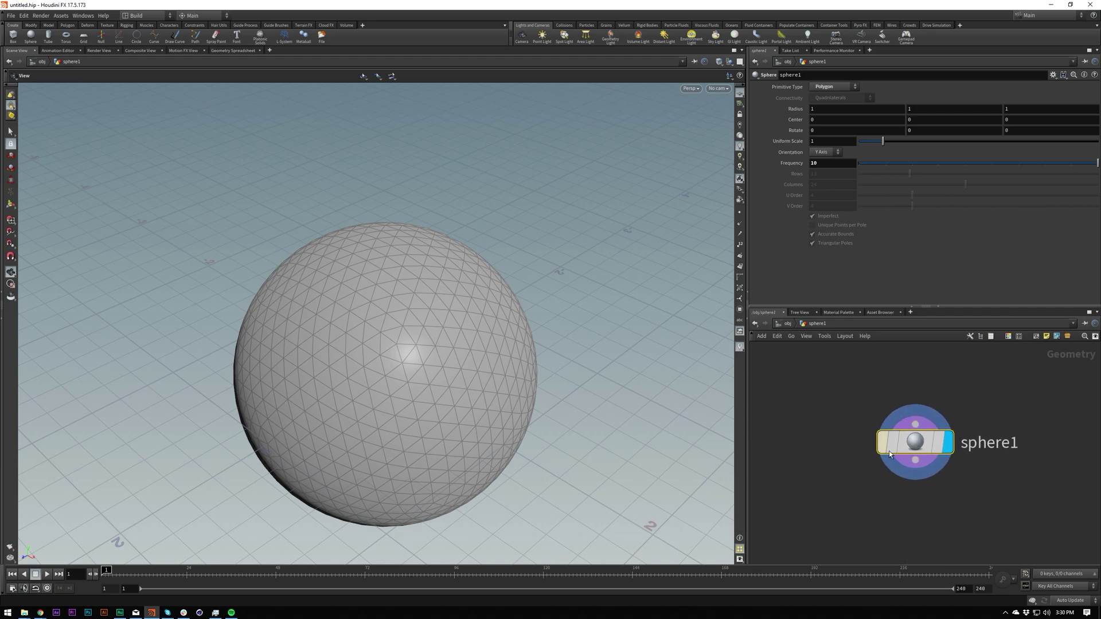
pyautogui.moveTo(890, 451)
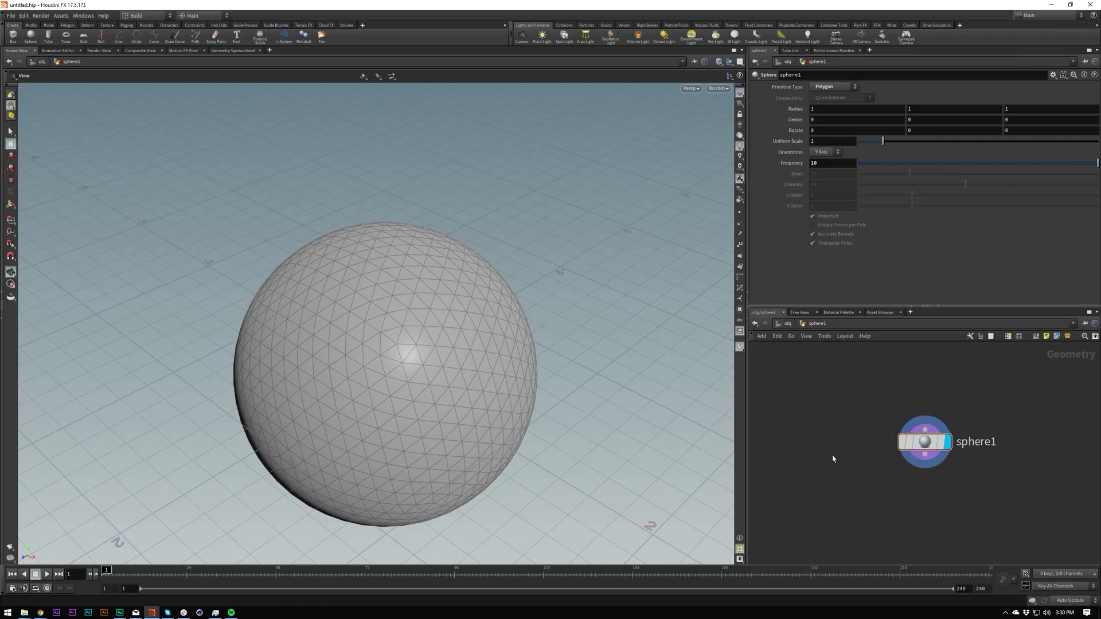
pyautogui.press('Tab')
pyautogui.write('null')
pyautogui.press('Return')
pyautogui.click(833, 456)
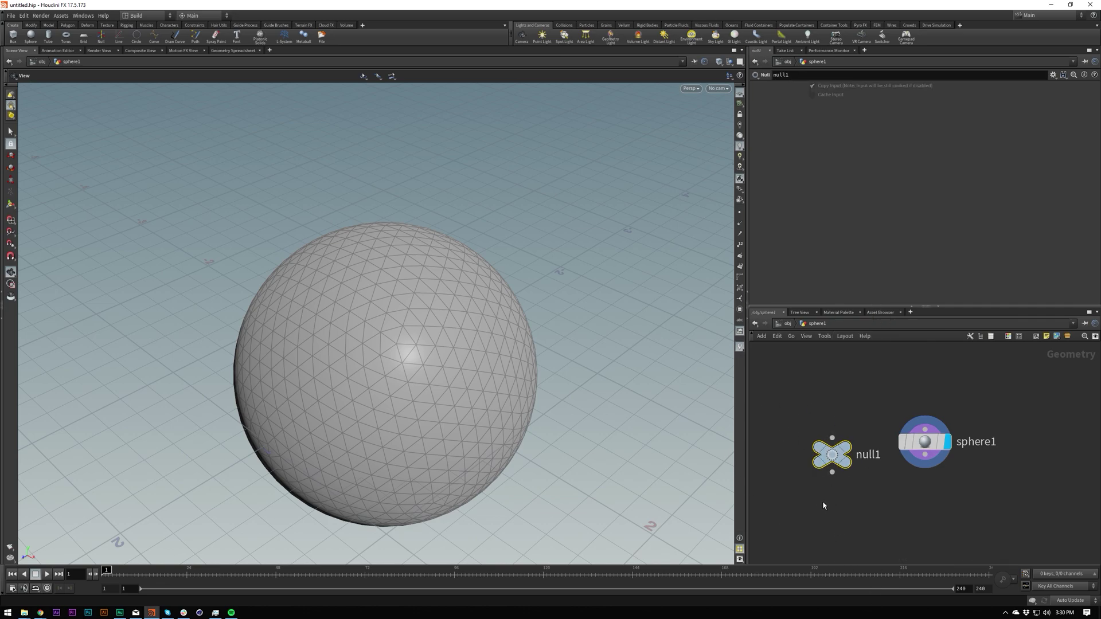
pyautogui.moveTo(834, 455)
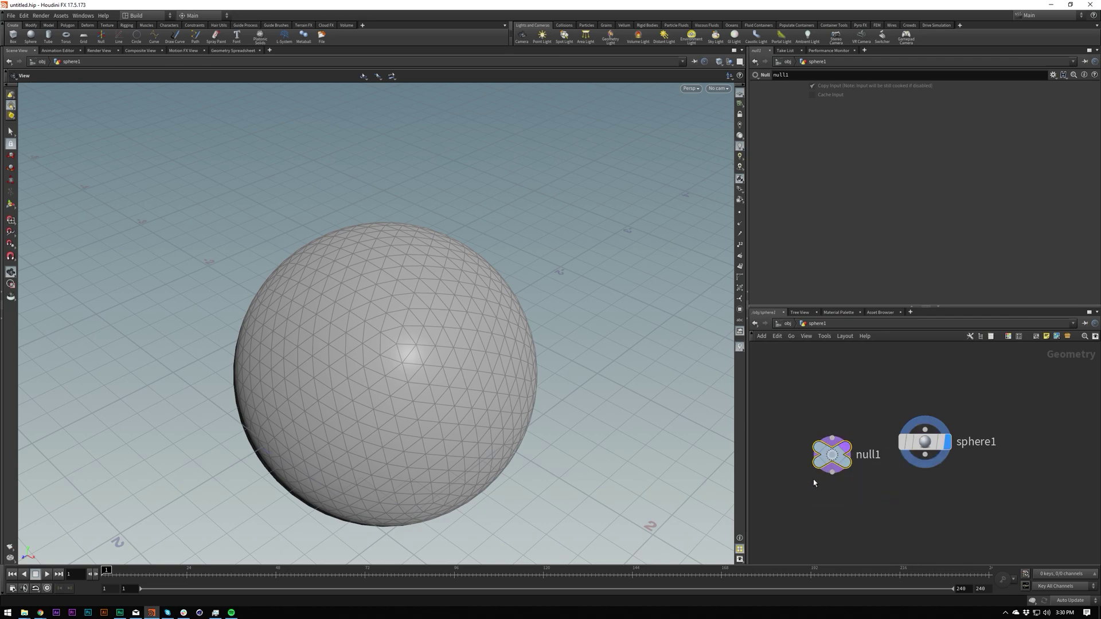
# Assign the display flag to the null node and the render flag to the sphere node
pyautogui.moveTo(860, 509); pyautogui.dragTo(792, 388)
pyautogui.press('r')
pyautogui.click(925, 442)
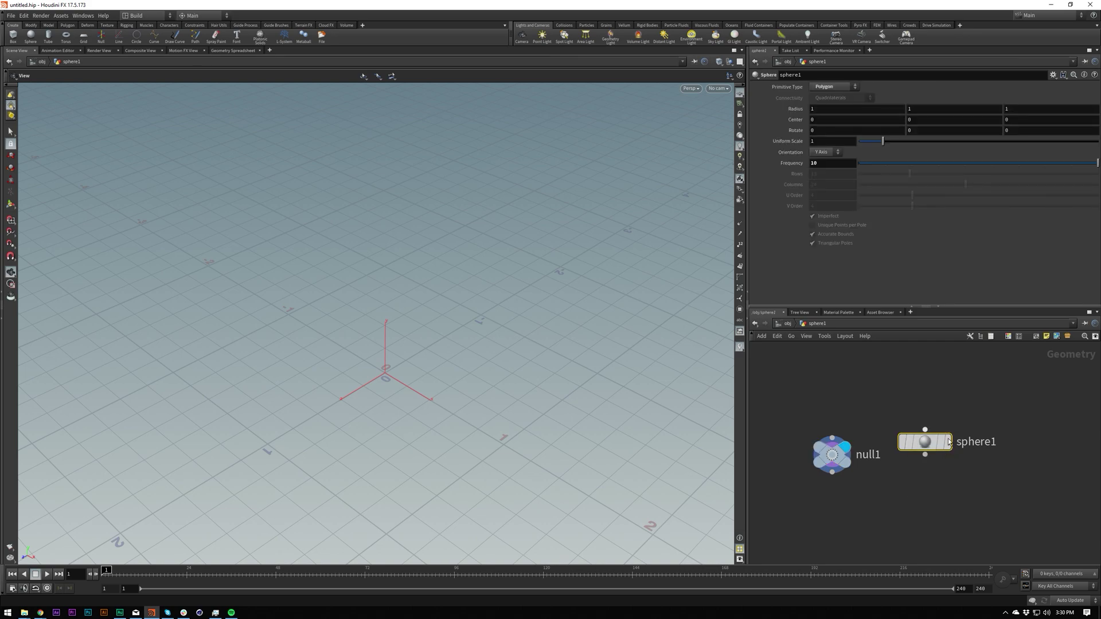
pyautogui.press('t')
pyautogui.moveTo(556, 387); pyautogui.dragTo(420, 340, button='middle')
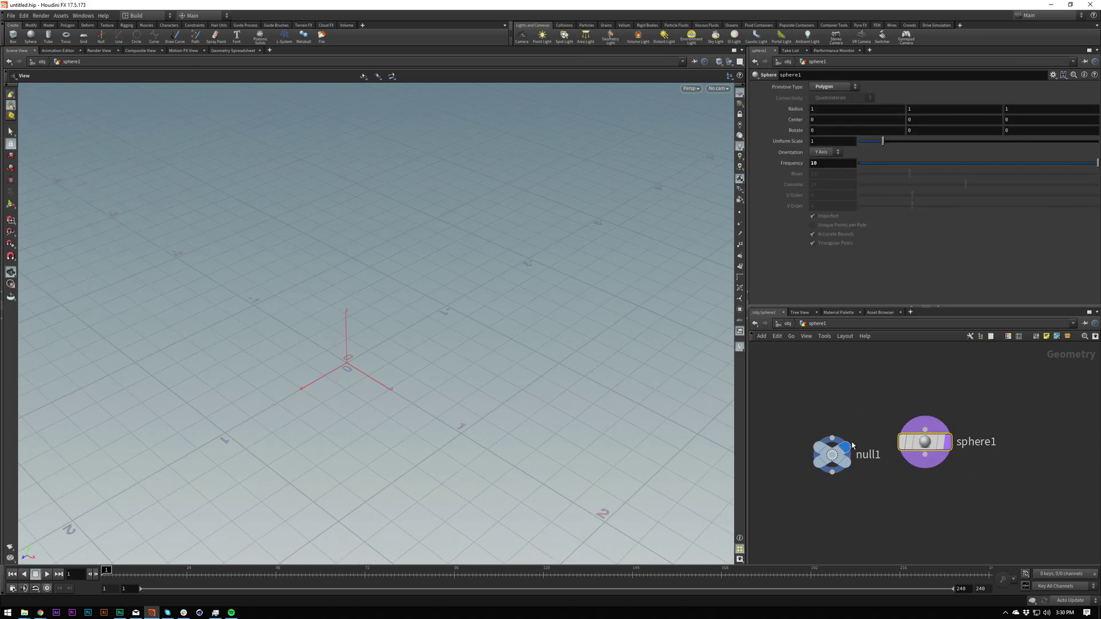
# Delete the null node and duplicate the sphere node, placing the copy beside the original
pyautogui.click(832, 454)
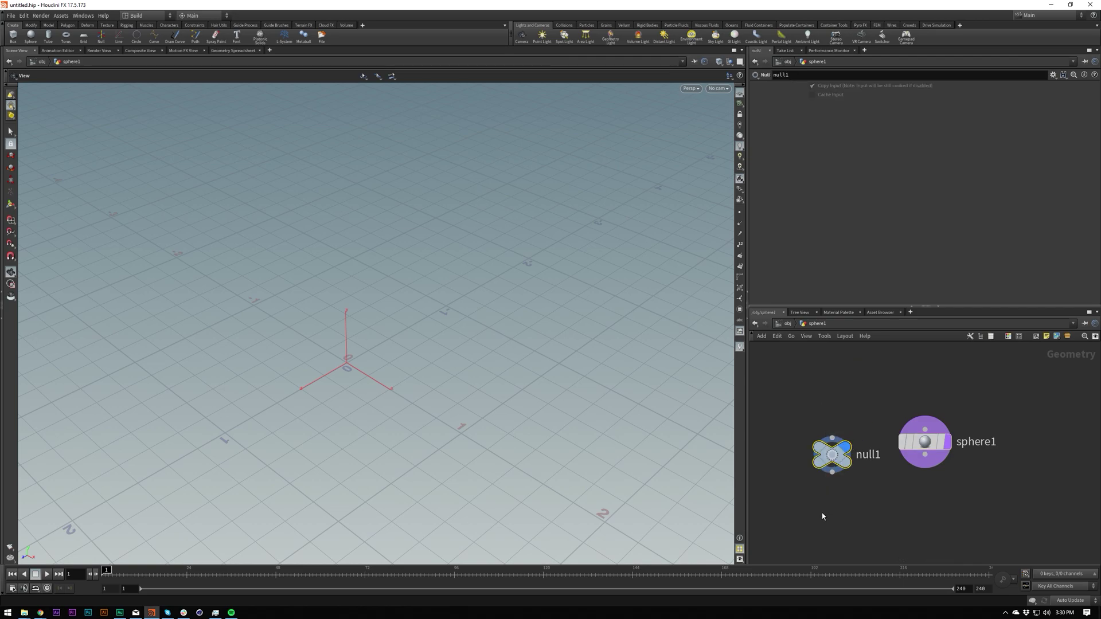
pyautogui.press('Delete')
pyautogui.moveTo(929, 447)
pyautogui.moveTo(930, 448); pyautogui.dragTo(955, 450)
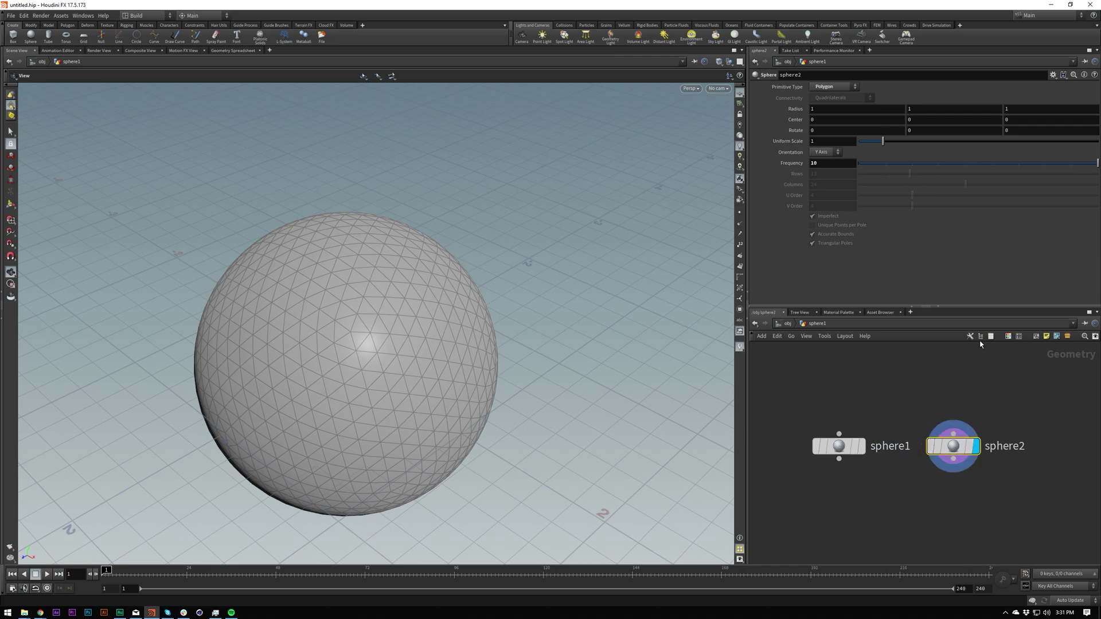
# Turn on the original sphere's template flag and raise its Center Y to 1.7
pyautogui.click(838, 446)
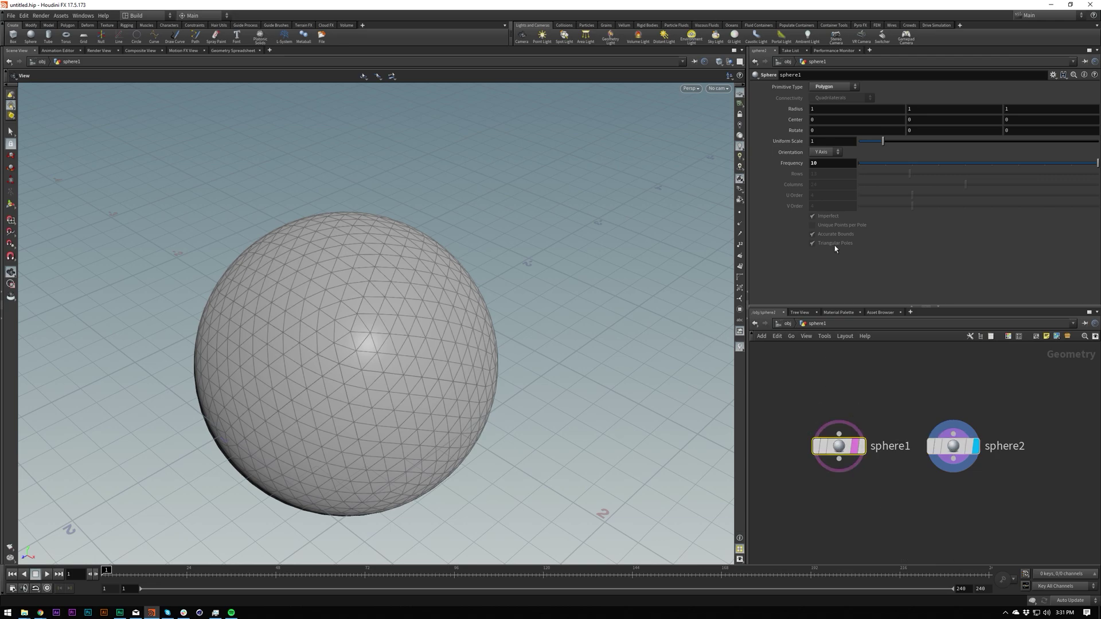
pyautogui.moveTo(917, 118); pyautogui.dragTo(964, 120, button='middle')
pyautogui.moveTo(446, 209); pyautogui.dragTo(278, 327, button='right')
pyautogui.moveTo(277, 326); pyautogui.dragTo(440, 226)
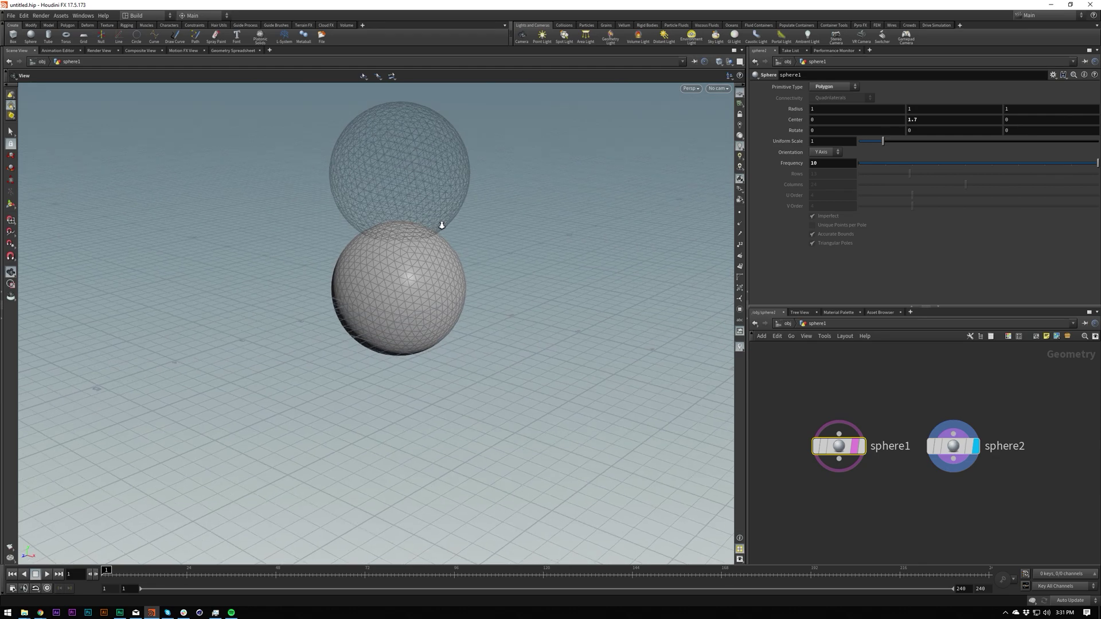
pyautogui.moveTo(440, 226); pyautogui.dragTo(440, 305, button='right')
pyautogui.moveTo(417, 227); pyautogui.dragTo(425, 314, button='middle')
pyautogui.moveTo(472, 322); pyautogui.dragTo(498, 274, button='right')
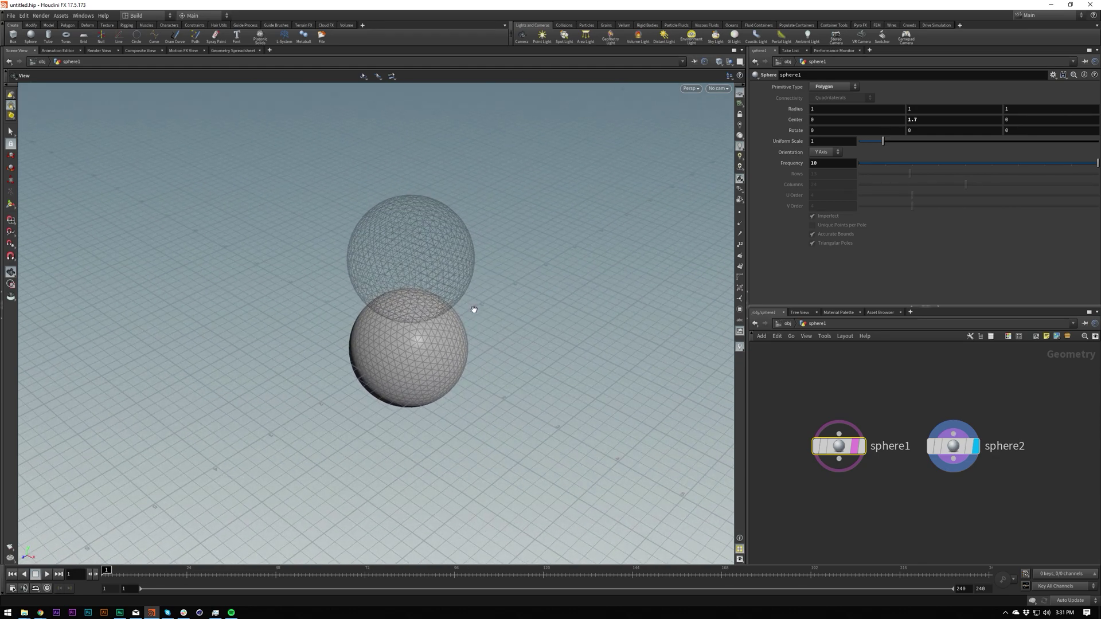
pyautogui.moveTo(462, 320); pyautogui.dragTo(453, 277)
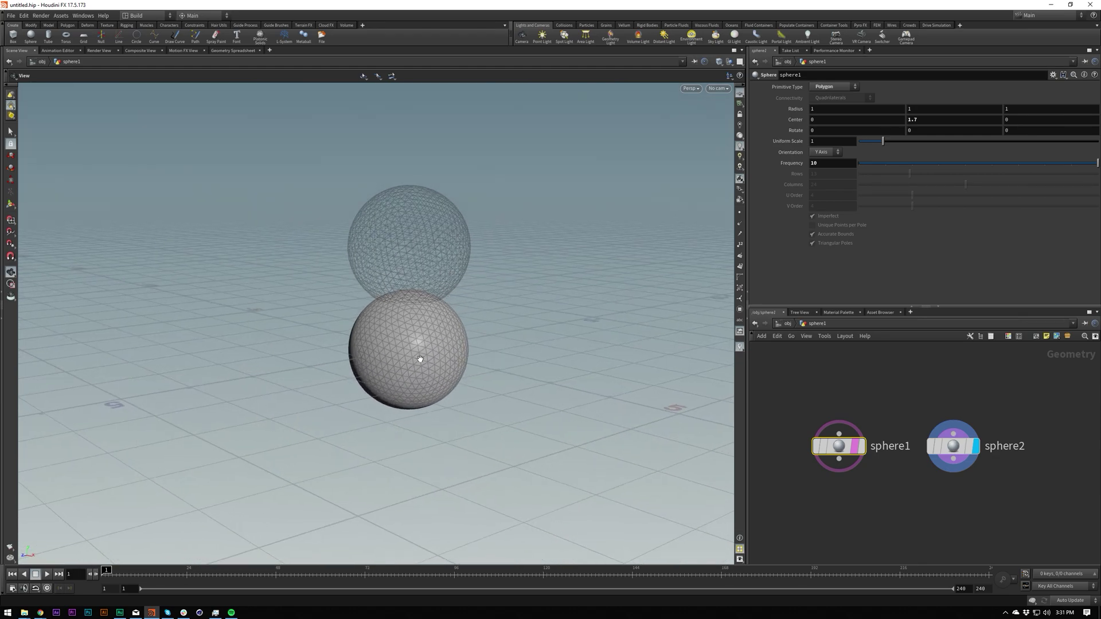
# Duplicate the templated sphere node below the original and set the copy's Center X to 1.7
pyautogui.keyDown('alt'); pyautogui.moveTo(839, 447); pyautogui.dragTo(845, 503); pyautogui.keyUp('alt')
pyautogui.moveTo(821, 120); pyautogui.dragTo(904, 120, button='middle')
pyautogui.moveTo(436, 287); pyautogui.dragTo(450, 322)
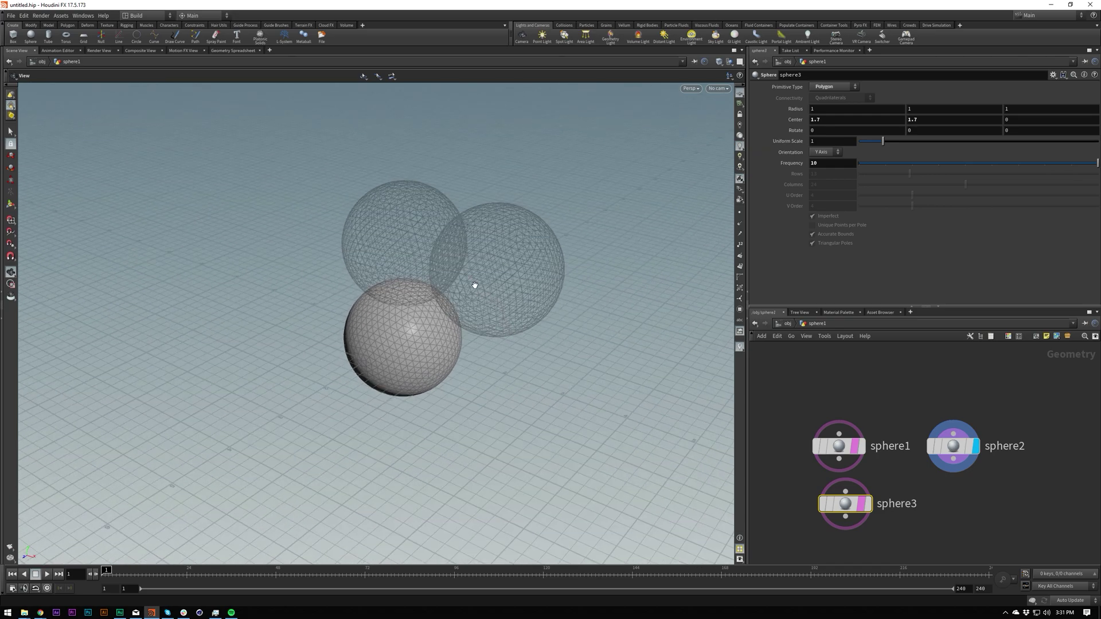
pyautogui.press('g')
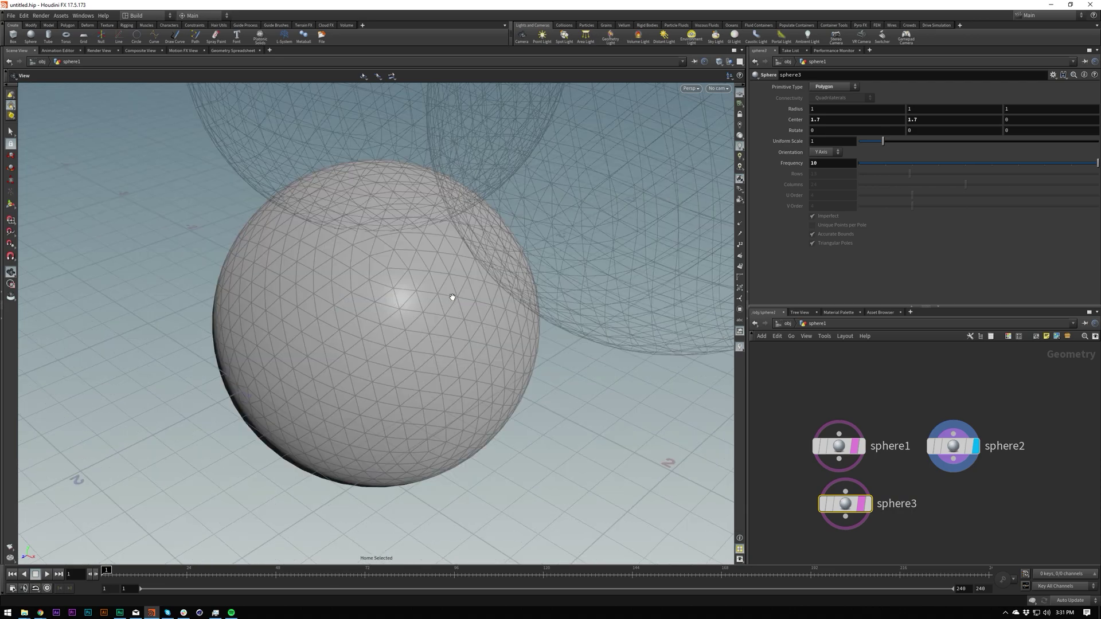
# Combine all three spheres with a Merge node and give the merge the display flag
pyautogui.moveTo(829, 385); pyautogui.dragTo(847, 495)
pyautogui.click(867, 469)
pyautogui.scroll(-4, 471, 275)
pyautogui.moveTo(484, 283); pyautogui.dragTo(429, 345, button='middle')
pyautogui.moveTo(918, 473); pyautogui.dragTo(893, 429, button='middle')
pyautogui.moveTo(808, 506); pyautogui.dragTo(962, 376)
pyautogui.press('Tab')
pyautogui.write('mer')
pyautogui.press('Return')
pyautogui.click(945, 513)
pyautogui.click(967, 513)
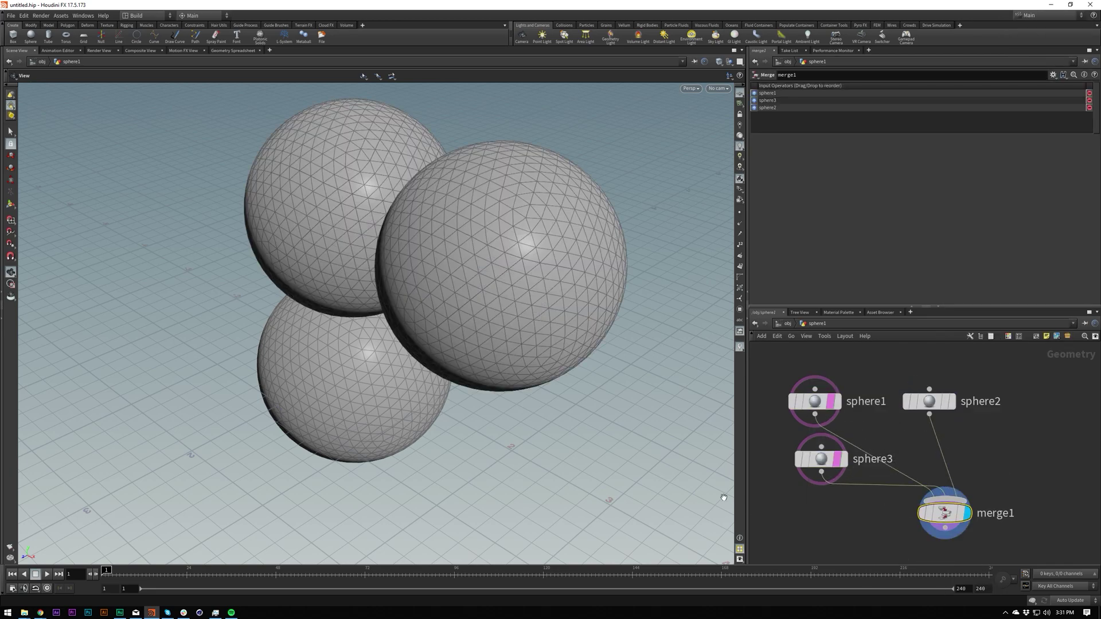
pyautogui.press('g')
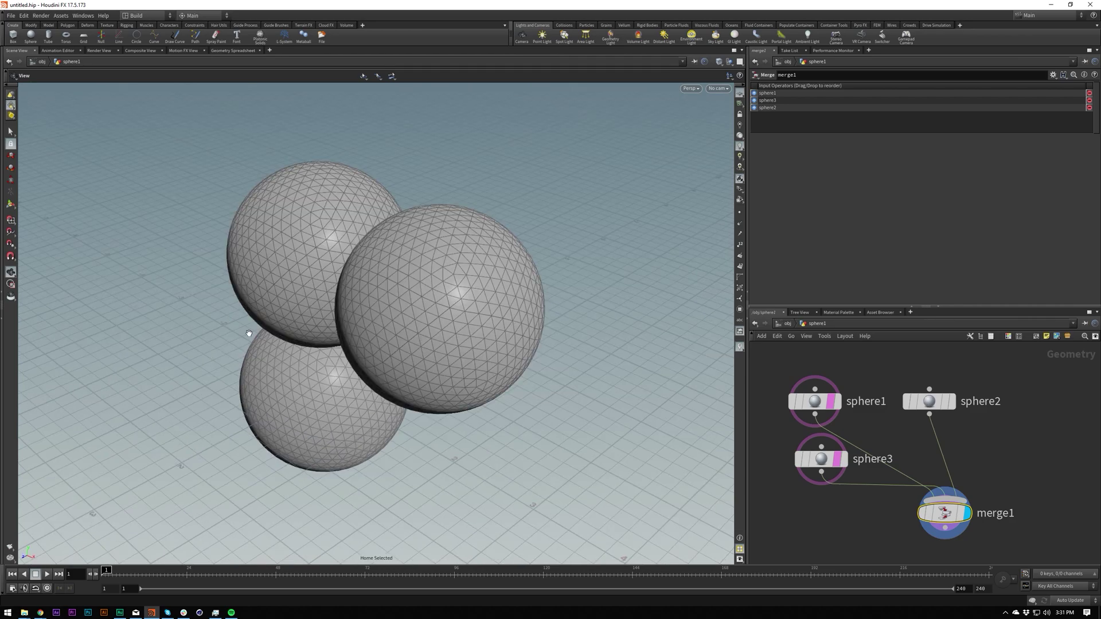
# Delete the two templated spheres and the Merge node, keeping only the untemplated sphere
pyautogui.moveTo(848, 518); pyautogui.dragTo(783, 382)
pyautogui.moveTo(836, 460)
pyautogui.press('Delete')
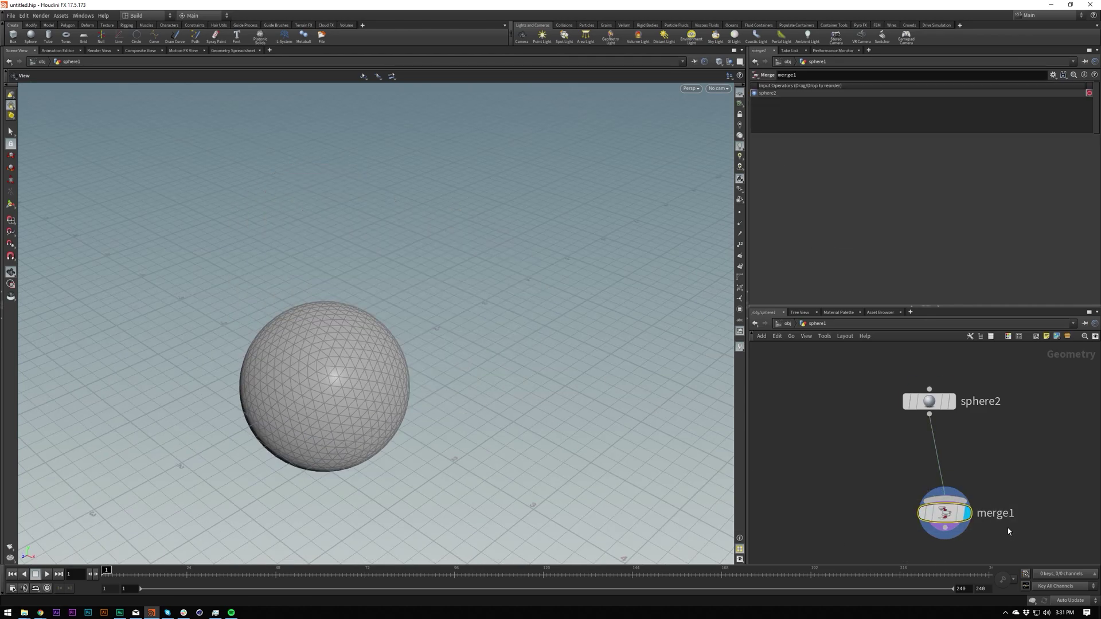
pyautogui.press('Delete')
# Set the remaining sphere's Center X to 2.2 and Rotate X to 2.3, and revert both to their defaults
pyautogui.moveTo(893, 465); pyautogui.dragTo(1005, 343)
pyautogui.moveTo(918, 414)
pyautogui.click(892, 442)
pyautogui.moveTo(830, 119); pyautogui.dragTo(909, 130, button='middle')
pyautogui.click(899, 437)
pyautogui.click(878, 486)
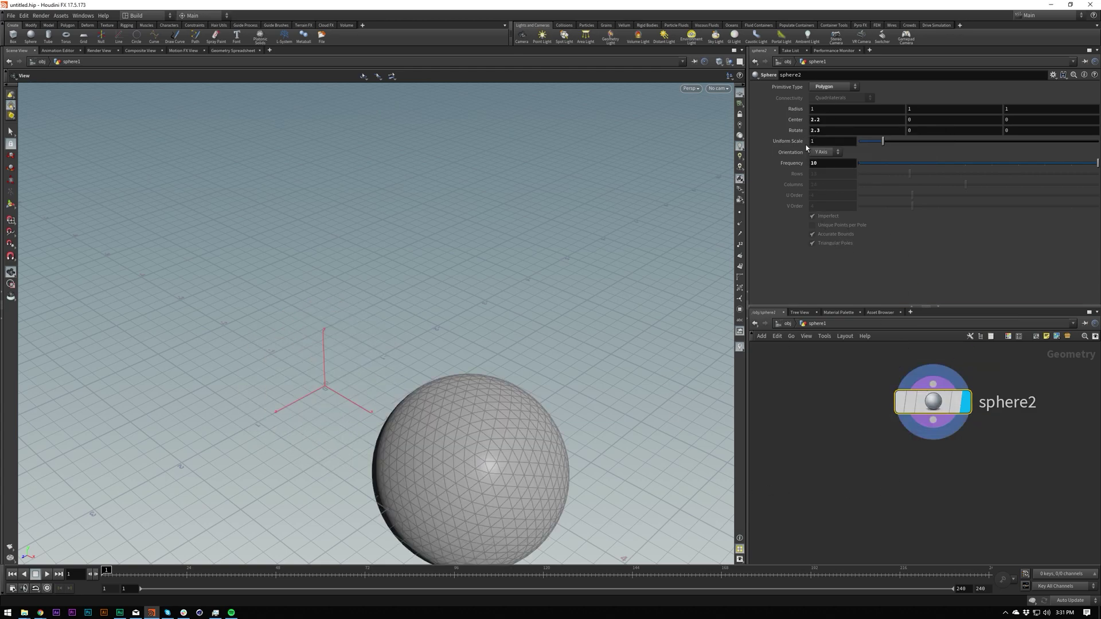
pyautogui.keyDown('ctrl'); pyautogui.middleClick(801, 121); pyautogui.keyUp('ctrl')
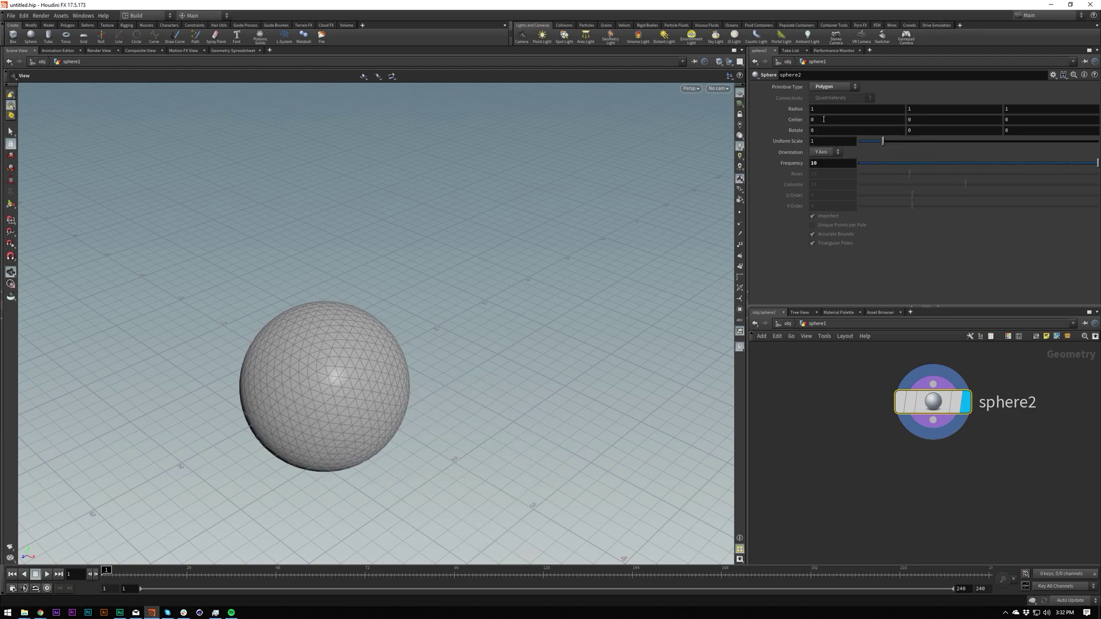
# Set the sphere's Center to X 1.4 and Y 1, revert it to defaults, and review the parameter's available commands
pyautogui.moveTo(824, 119); pyautogui.dragTo(829, 121, button='middle')
pyautogui.moveTo(987, 122); pyautogui.dragTo(963, 120, button='middle')
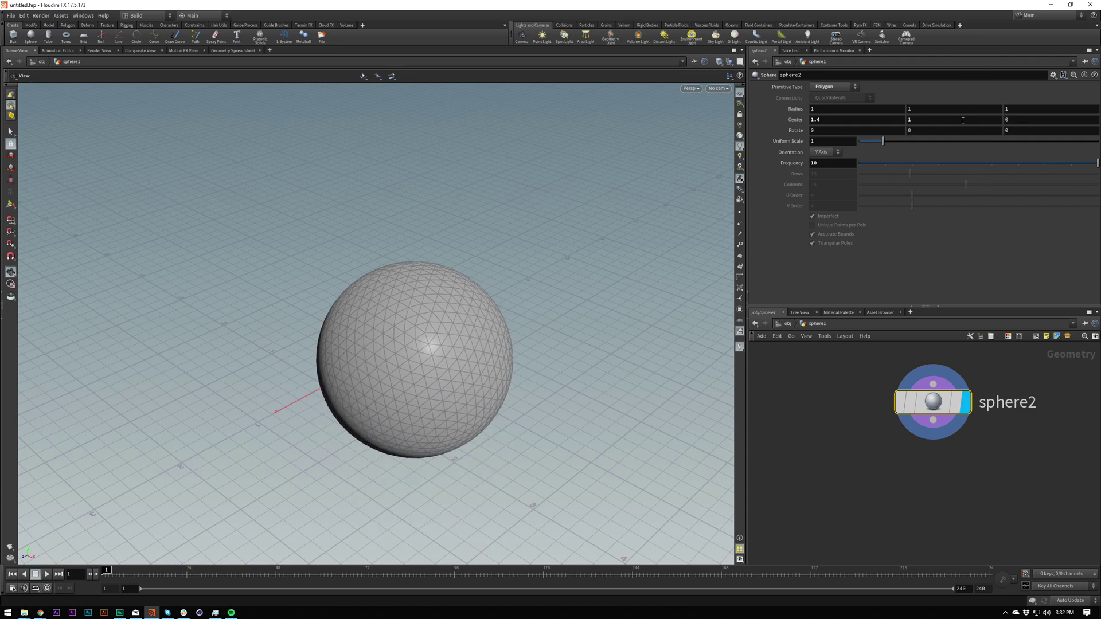
pyautogui.keyDown('ctrl'); pyautogui.middleClick(888, 120); pyautogui.keyUp('ctrl')
pyautogui.keyDown('ctrl'); pyautogui.middleClick(942, 121); pyautogui.keyUp('ctrl')
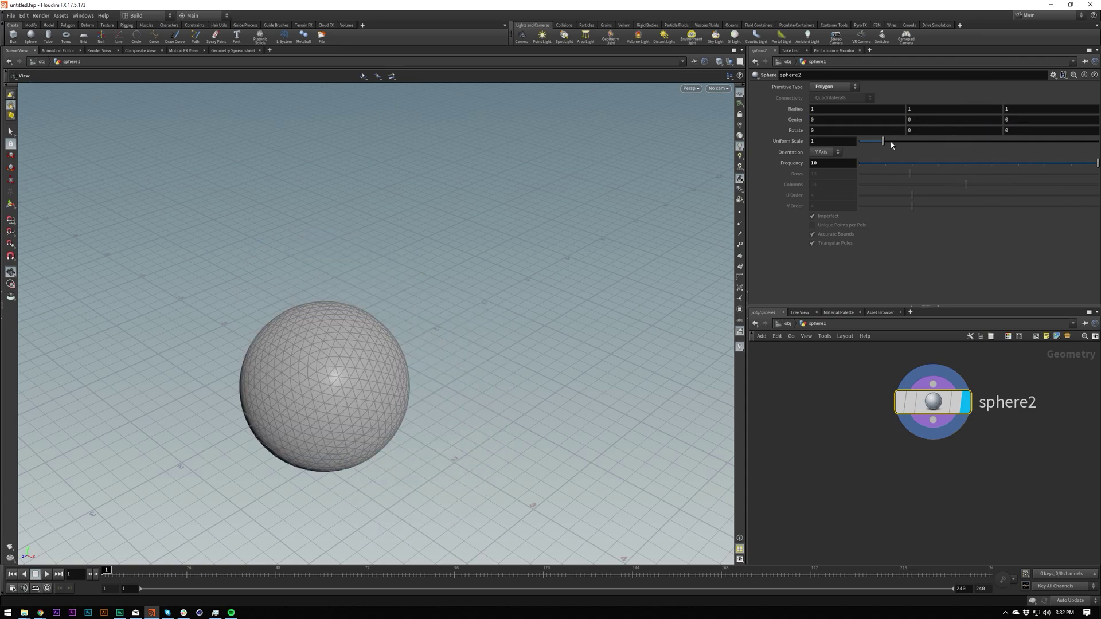
pyautogui.rightClick(829, 122)
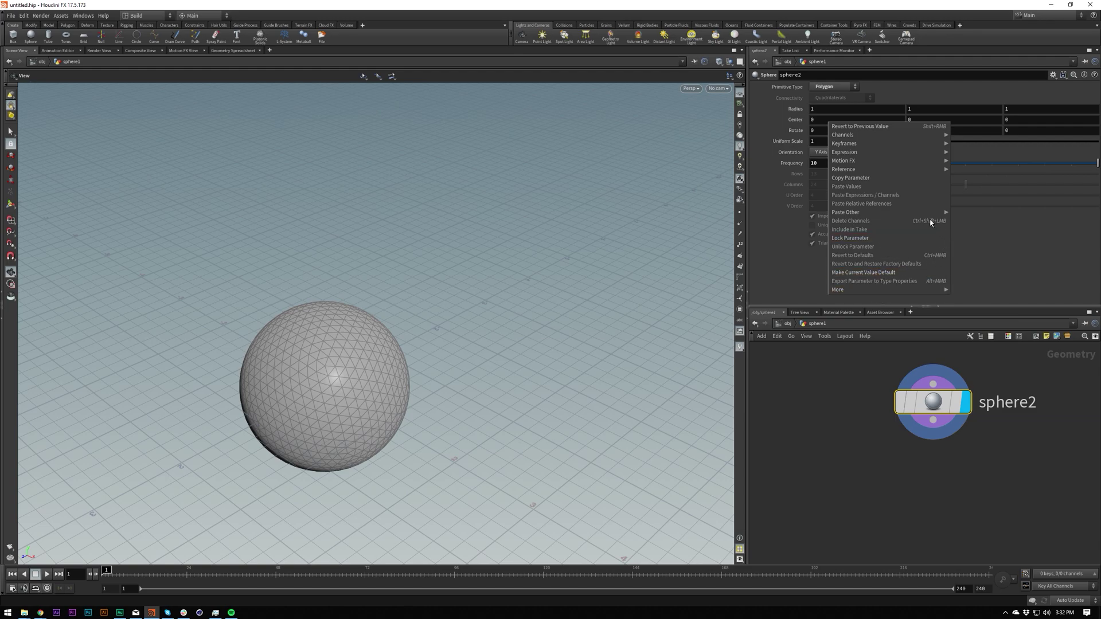
pyautogui.click(995, 270)
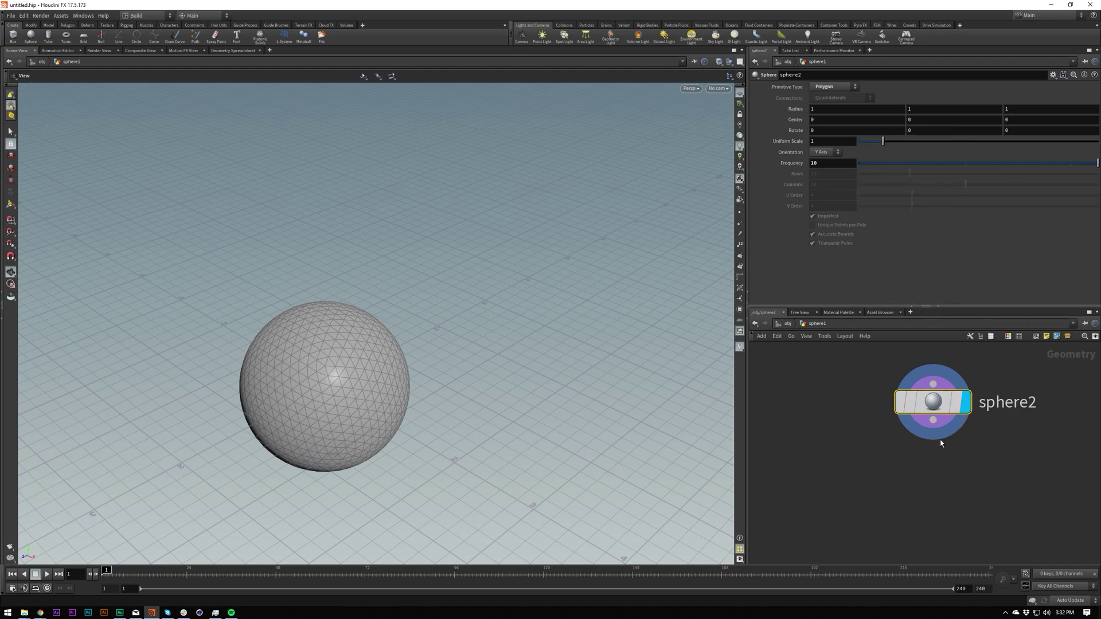
# Add a Transform node connected below the sphere and give it the display flag
pyautogui.moveTo(903, 406)
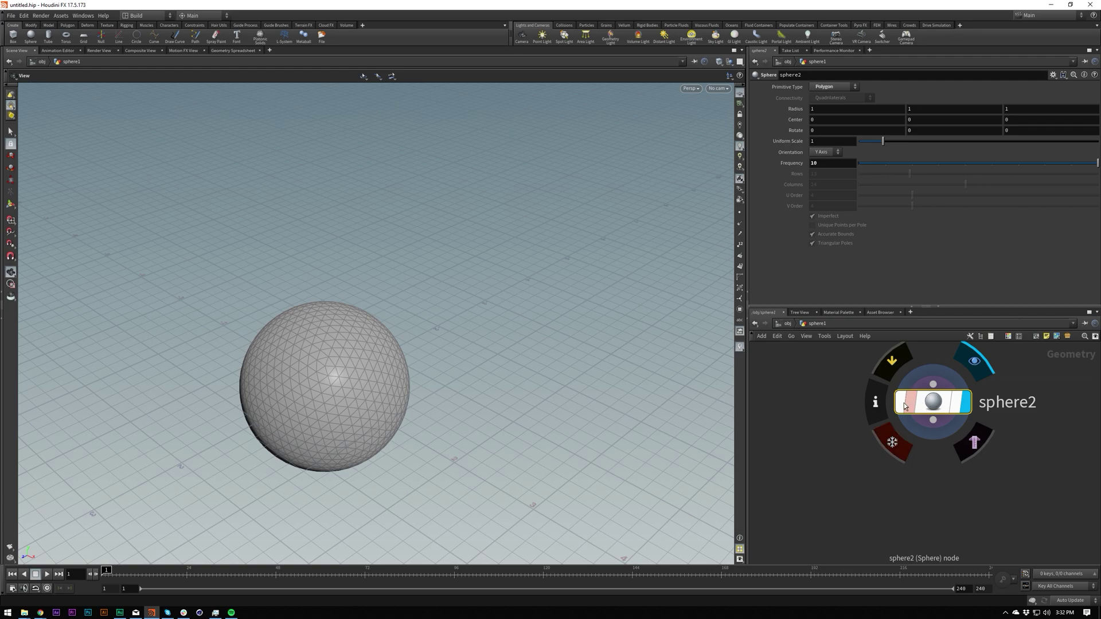
pyautogui.click(935, 427)
pyautogui.press('Tab')
pyautogui.write('trans')
pyautogui.press('Return')
pyautogui.moveTo(936, 487); pyautogui.dragTo(934, 504)
pyautogui.click(966, 493)
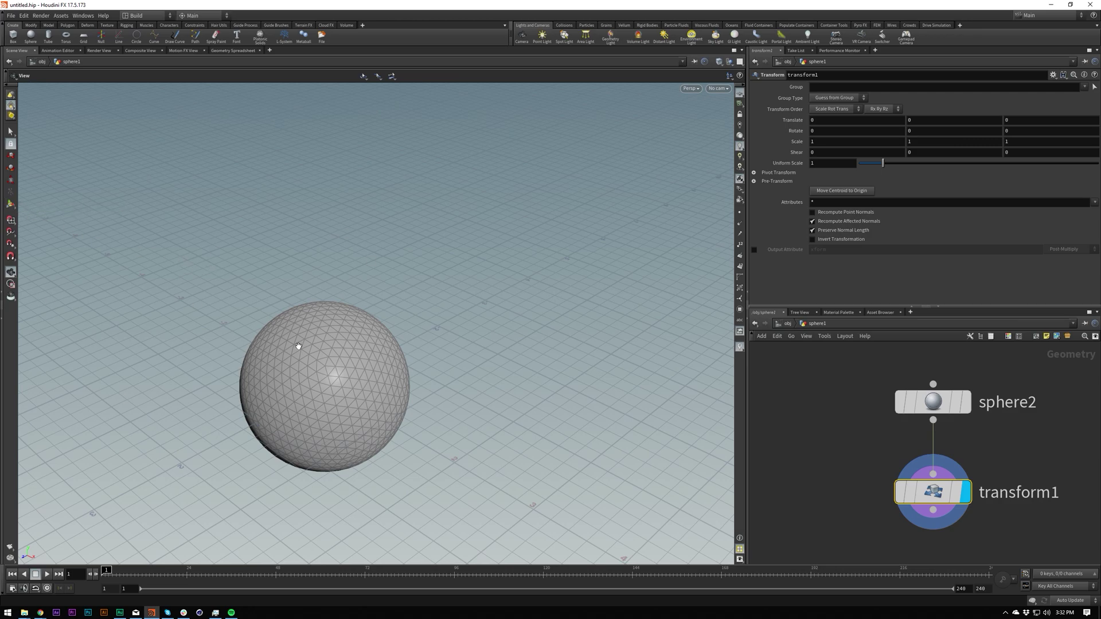
# Move the sphere with the Transform node's viewport handle to a translation of about 0.22, 0.47, -0.60
pyautogui.press('h')
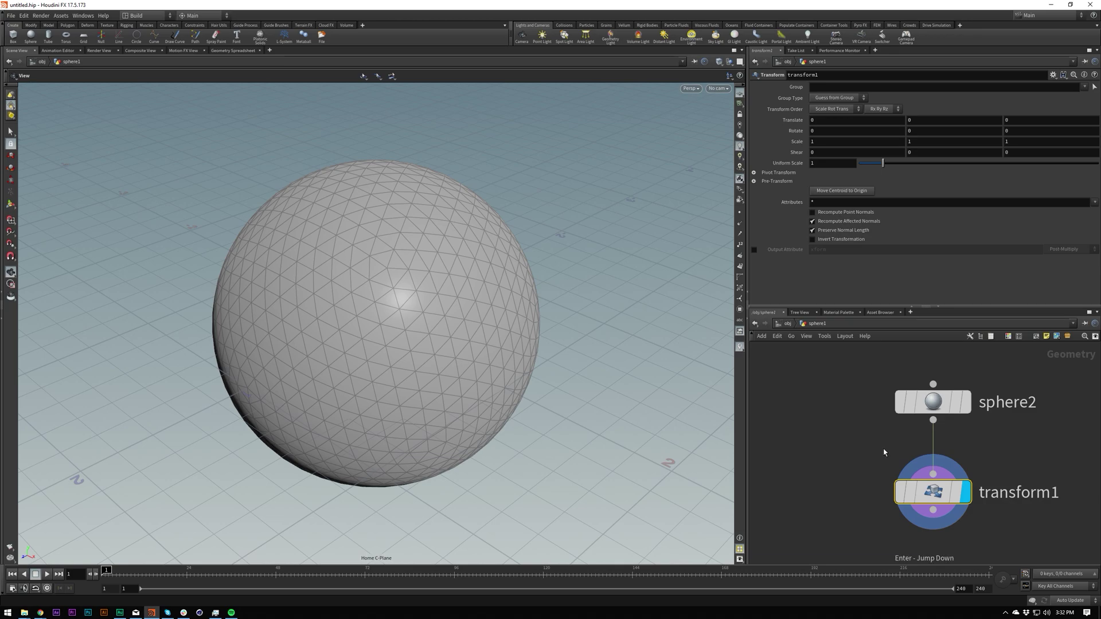
pyautogui.press('Return')
pyautogui.moveTo(405, 339); pyautogui.dragTo(419, 393)
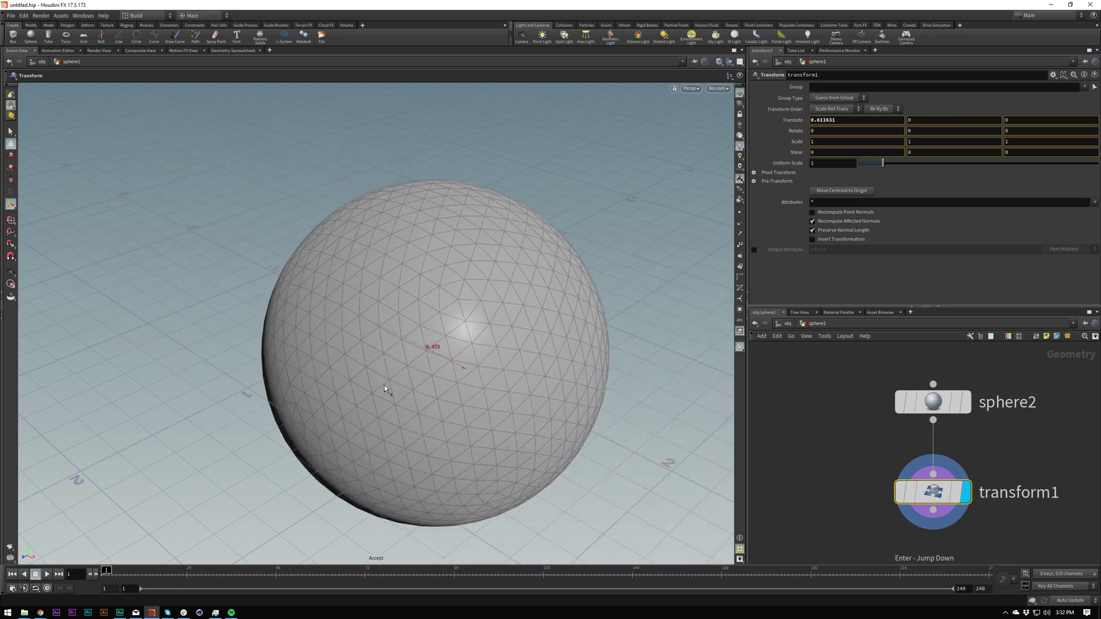
pyautogui.hotkey('ctrl', 'z')
pyautogui.moveTo(378, 320); pyautogui.dragTo(470, 230)
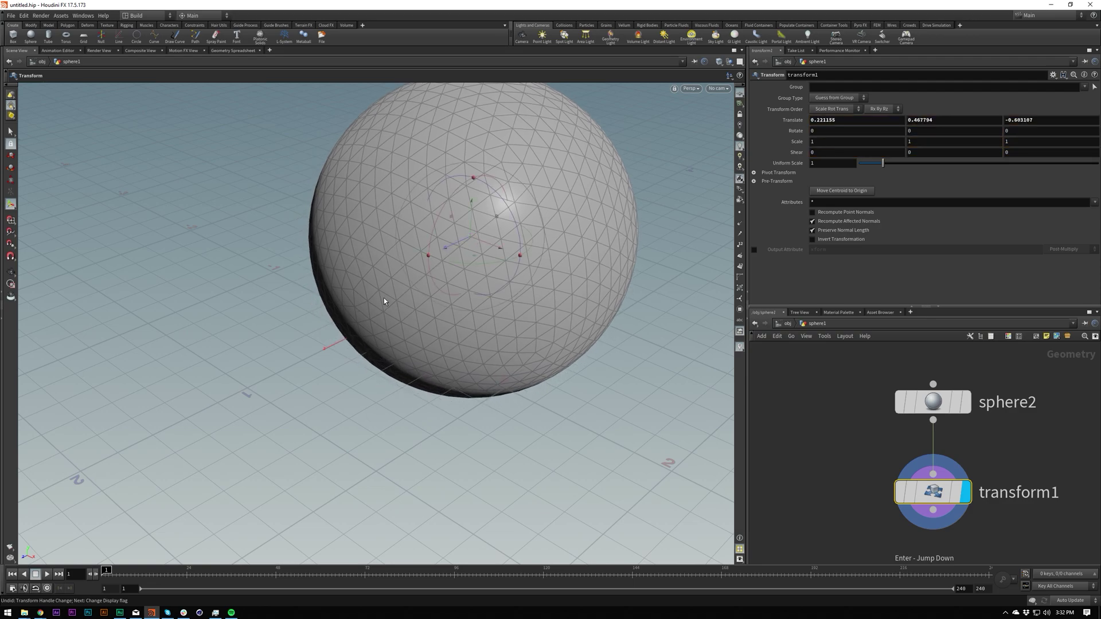
pyautogui.moveTo(374, 306)
pyautogui.keyDown('alt'); pyautogui.mouseDown()
pyautogui.moveTo(399, 308)
pyautogui.moveTo(360, 333)
pyautogui.moveTo(373, 327)
pyautogui.mouseUp(); pyautogui.keyUp('alt')
pyautogui.keyDown('alt'); pyautogui.moveTo(408, 312); pyautogui.dragTo(373, 377, button='right'); pyautogui.keyUp('alt')
pyautogui.keyDown('alt'); pyautogui.moveTo(373, 376); pyautogui.dragTo(420, 362); pyautogui.keyUp('alt')
# Toggle the Transform node's bypass flag repeatedly to compare its effect, and delete the node
pyautogui.moveTo(902, 497)
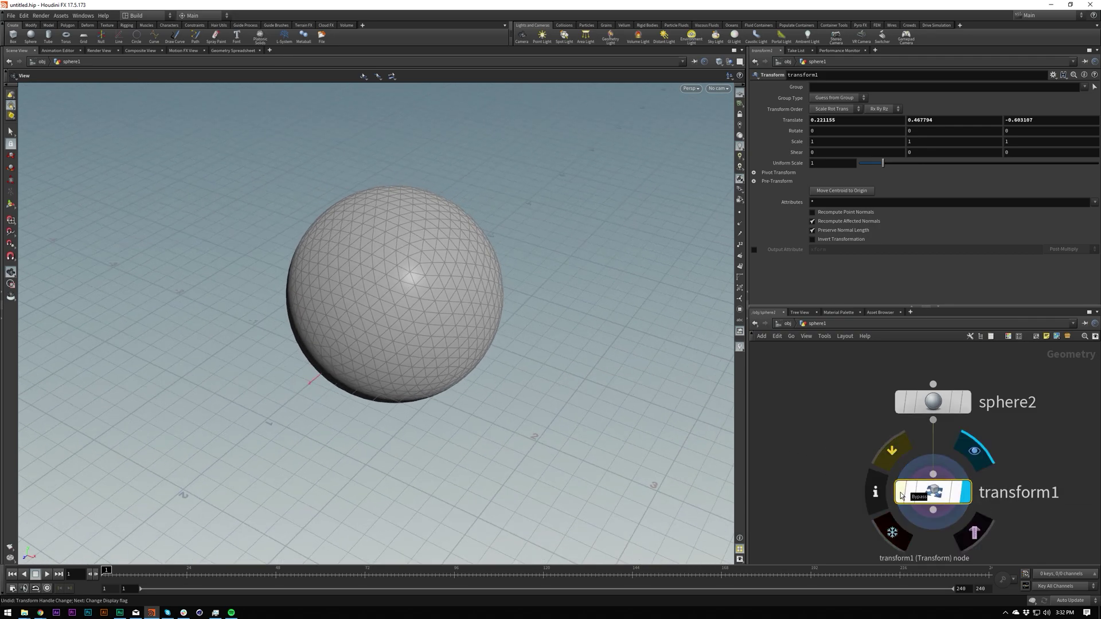
pyautogui.click(902, 496)
pyautogui.click(902, 496)
pyautogui.click(902, 497)
pyautogui.click(902, 497)
pyautogui.click(902, 497)
pyautogui.click(902, 497)
pyautogui.click(901, 497)
pyautogui.click(901, 496)
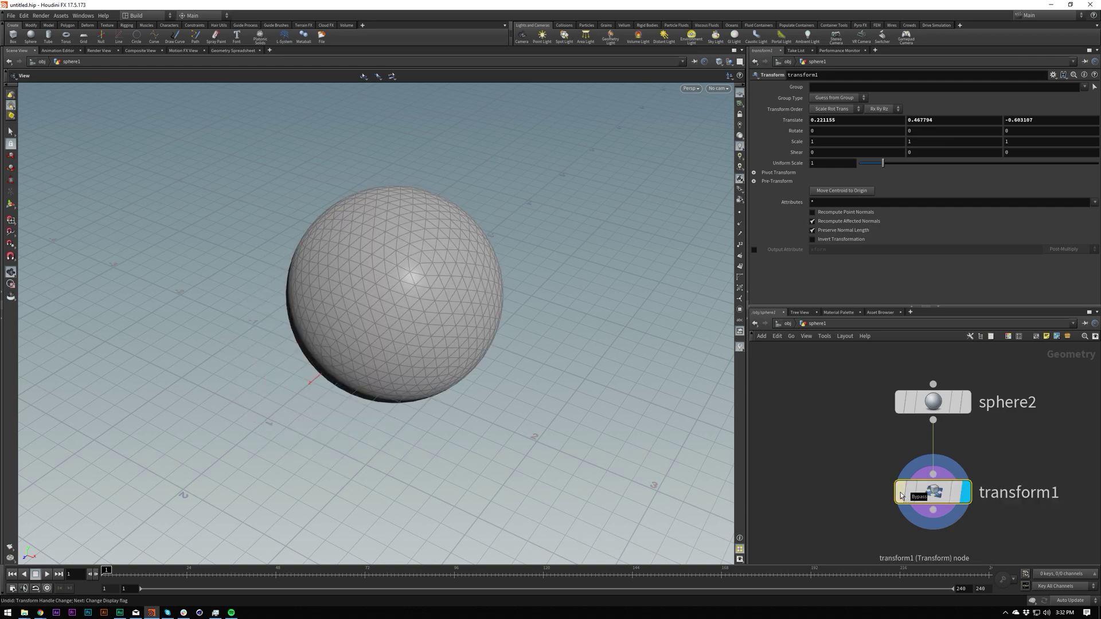
pyautogui.click(900, 497)
pyautogui.click(902, 497)
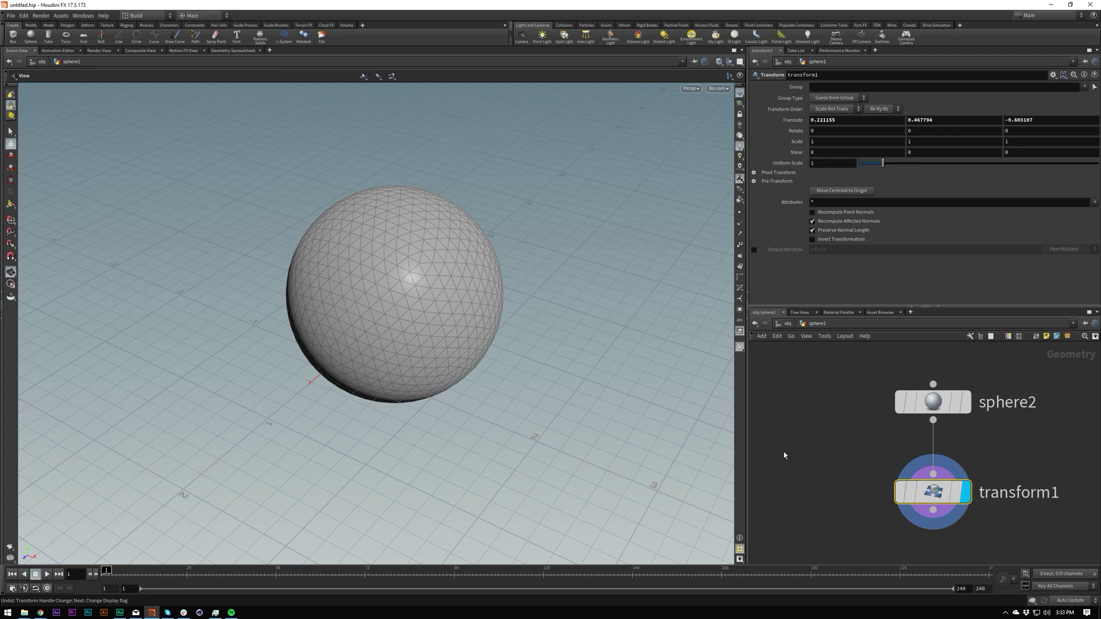
pyautogui.moveTo(784, 455); pyautogui.dragTo(990, 523)
pyautogui.press('Delete')
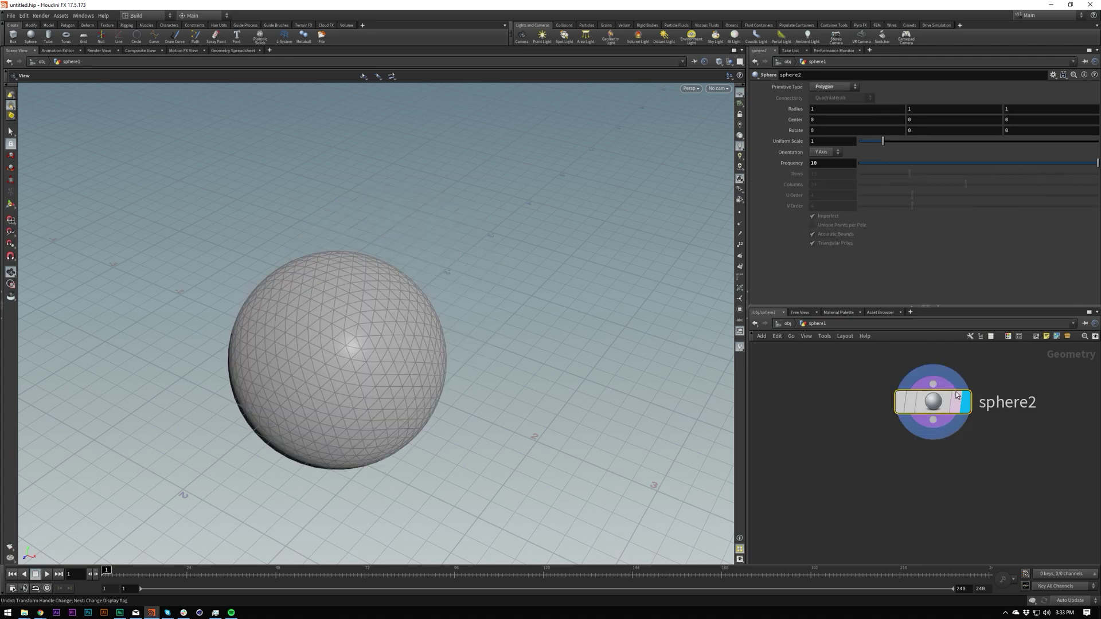
# Add another Sphere node beside the existing one and set its Center X to 0.6
pyautogui.moveTo(958, 397)
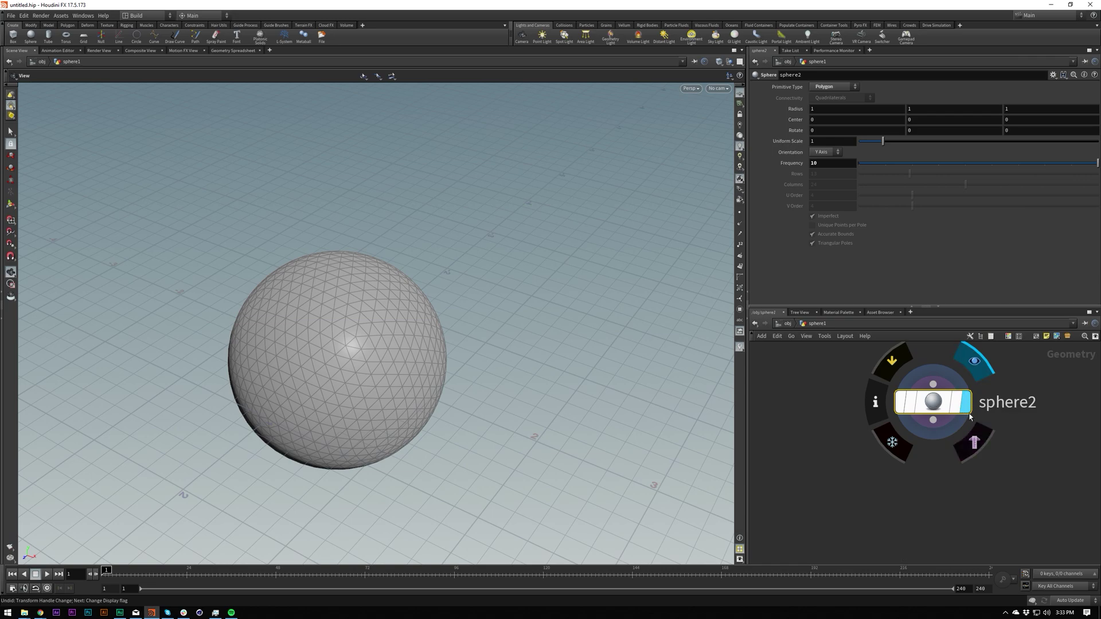
pyautogui.press('Tab')
pyautogui.write('sph')
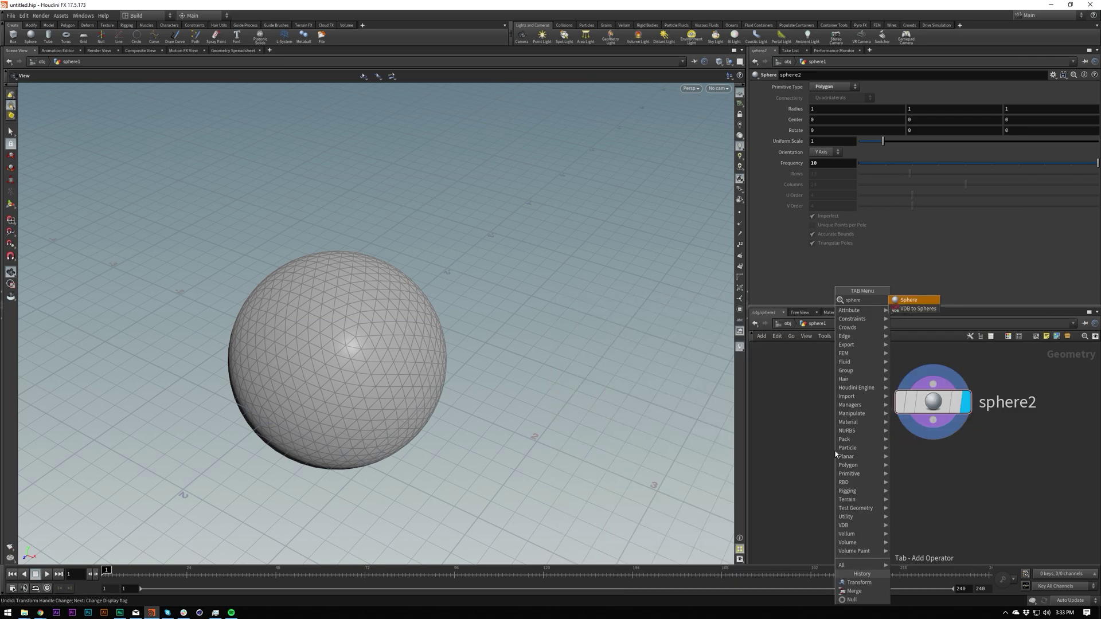
pyautogui.press('Return')
pyautogui.moveTo(819, 120); pyautogui.dragTo(854, 122, button='middle')
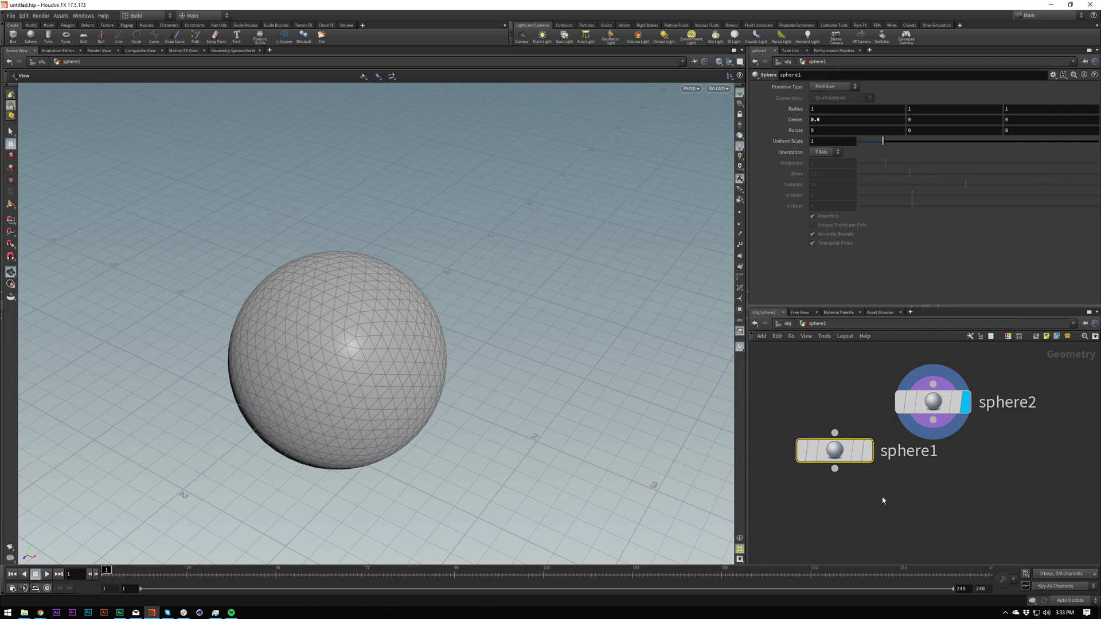
# Switch the display flag back and forth between the two spheres, and delete the newly added sphere
pyautogui.click(867, 451)
pyautogui.click(966, 402)
pyautogui.click(866, 451)
pyautogui.click(965, 402)
pyautogui.press('Left')
pyautogui.press('Right')
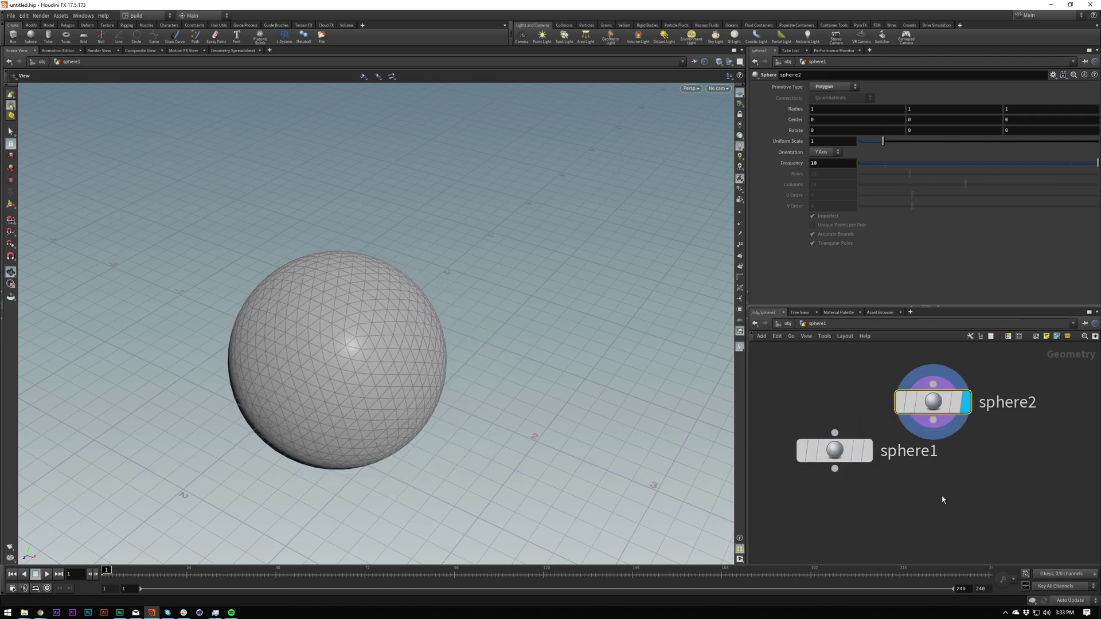
pyautogui.click(835, 465)
pyautogui.moveTo(833, 465)
pyautogui.press('Delete')
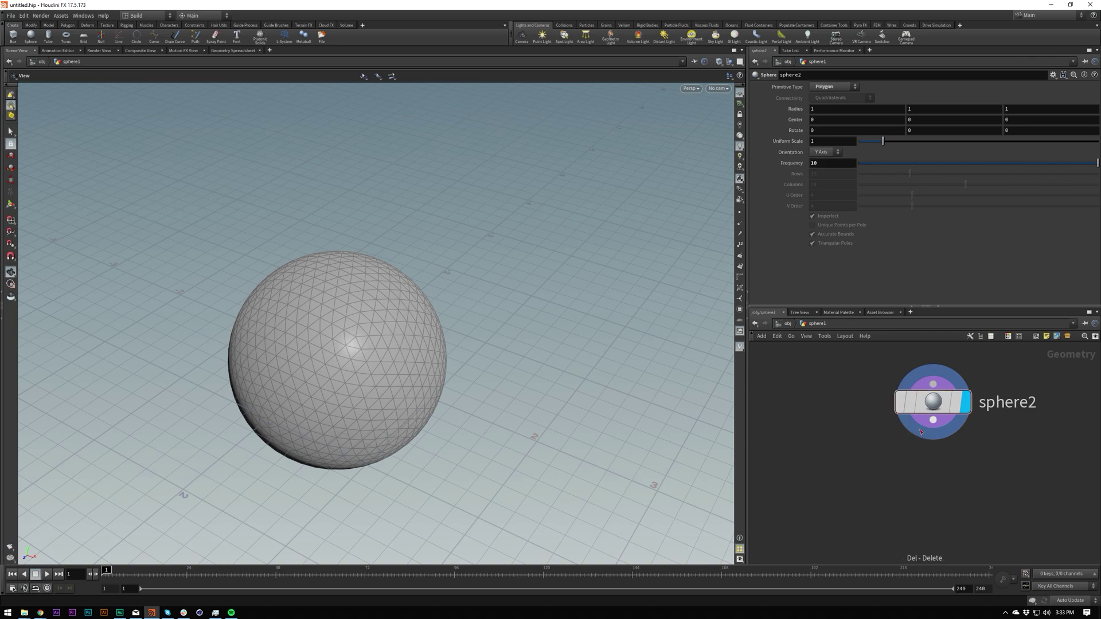
# Add a Mountain node connected below the sphere and give it the display flag
pyautogui.press('Tab')
pyautogui.write('mou')
pyautogui.press('Return')
pyautogui.click(932, 487)
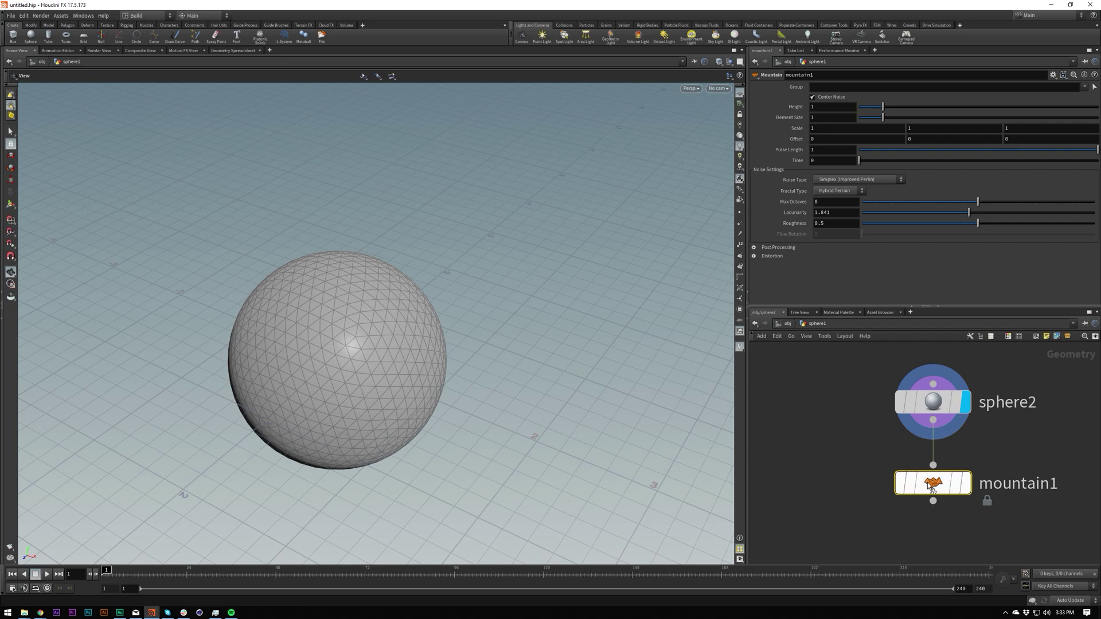
pyautogui.click(966, 483)
pyautogui.moveTo(443, 351); pyautogui.dragTo(381, 401, button='right')
pyautogui.moveTo(381, 401); pyautogui.dragTo(417, 358)
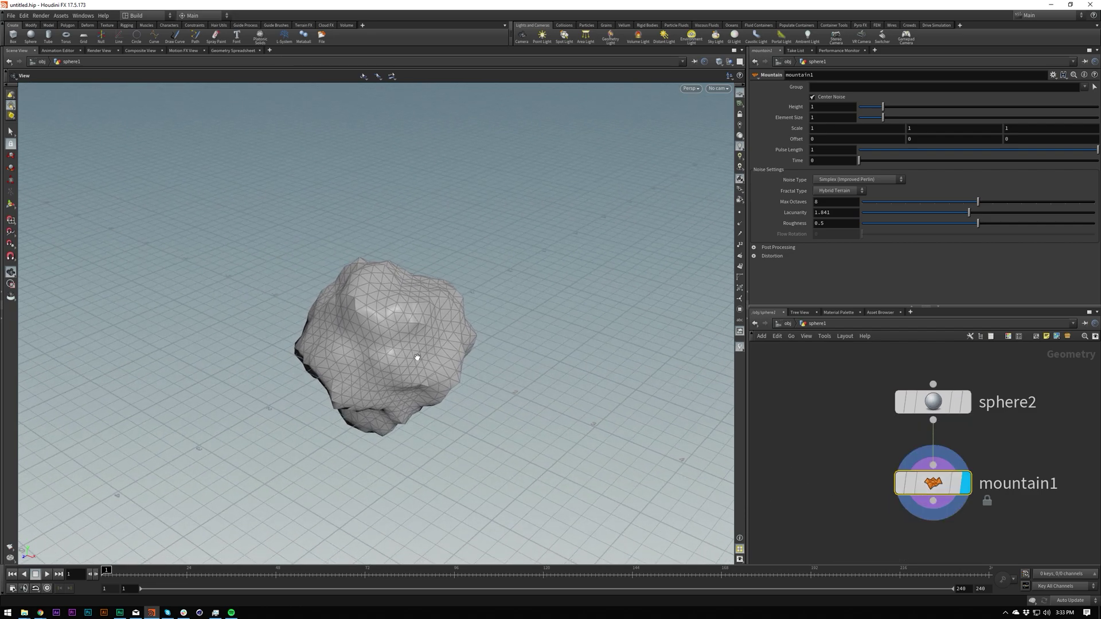
# Set the Mountain node's Height to 0.97 and Element Size to 1.73, and move the node farther below the sphere node
pyautogui.moveTo(883, 106); pyautogui.dragTo(900, 129)
pyautogui.moveTo(944, 485); pyautogui.dragTo(943, 512)
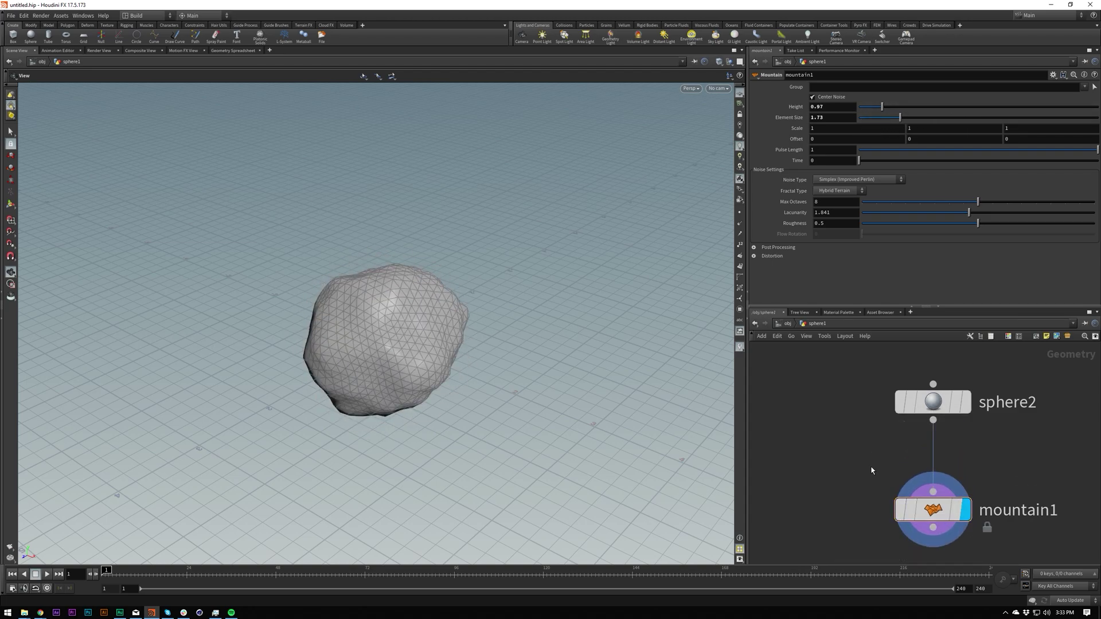
# Select and delete the wire between the sphere and Mountain nodes, and undo the deletion
pyautogui.moveTo(879, 462); pyautogui.dragTo(1002, 462)
pyautogui.moveTo(853, 467); pyautogui.dragTo(996, 474)
pyautogui.moveTo(826, 439); pyautogui.dragTo(1005, 463)
pyautogui.click(963, 460)
pyautogui.press('Delete')
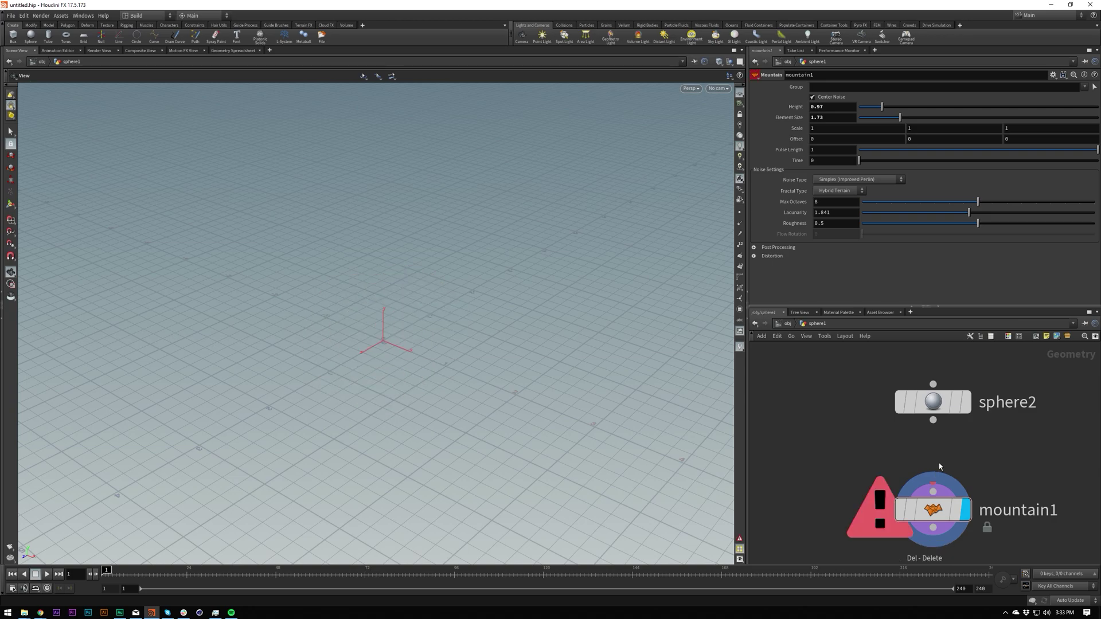
pyautogui.hotkey('ctrl', 'z')
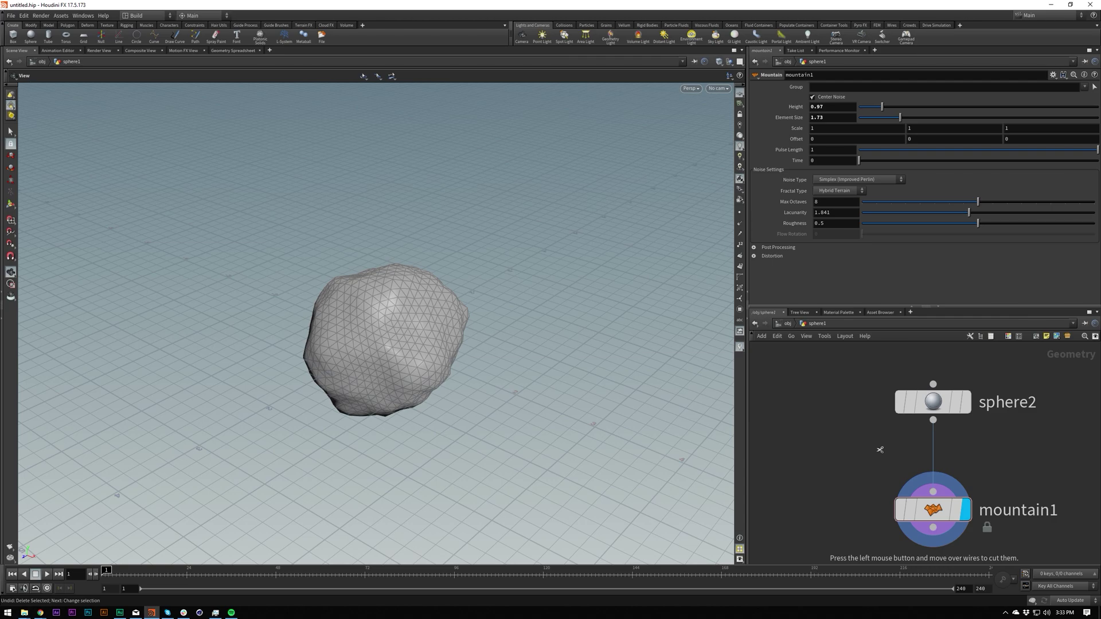
# Cut the wire between the sphere and Mountain nodes, and delete the disconnected Mountain node
pyautogui.moveTo(879, 450); pyautogui.dragTo(1002, 465)
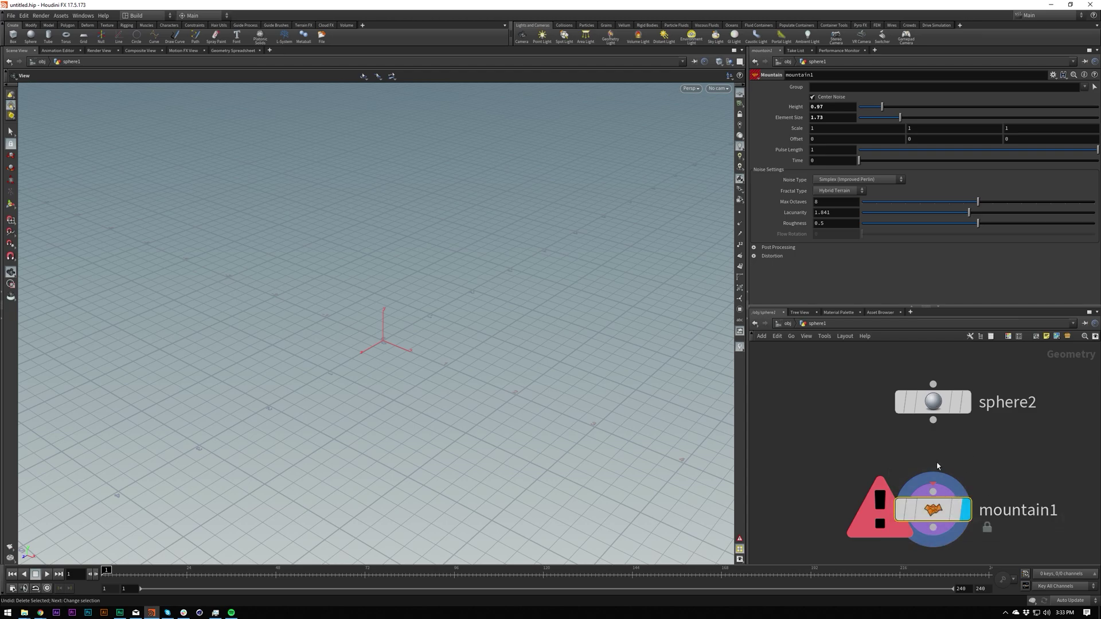
pyautogui.scroll(-3, 938, 463)
pyautogui.moveTo(935, 439)
pyautogui.mouseDown()
pyautogui.moveTo(935, 480)
pyautogui.moveTo(1001, 526)
pyautogui.mouseUp()
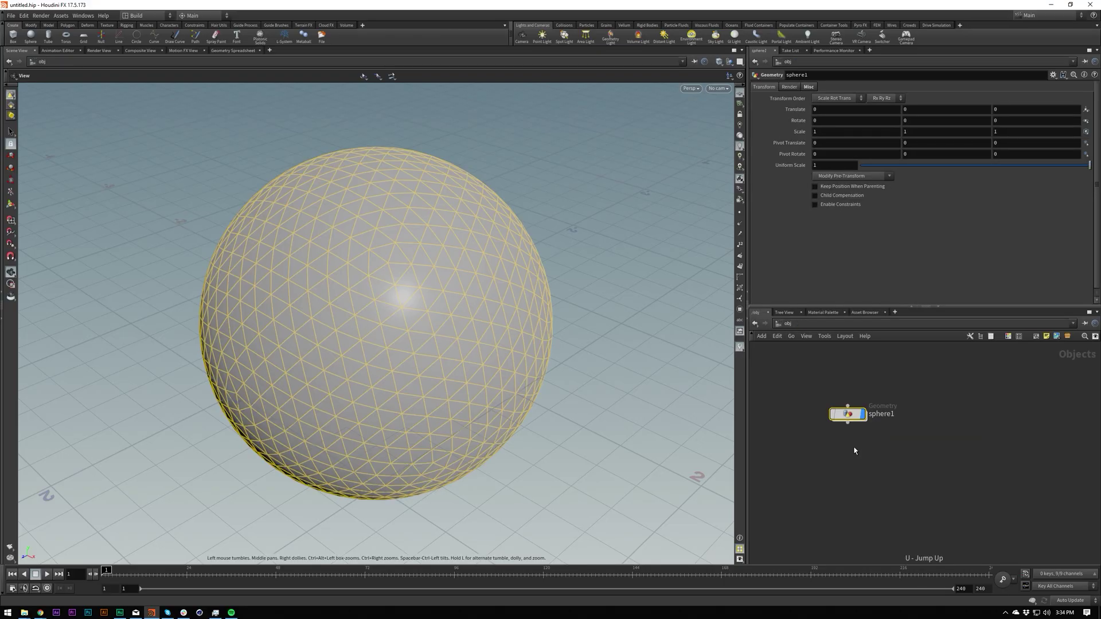
# Enter and leave the sphere1 object's network, and go back inside to inspect its Sphere node
pyautogui.press('i')
pyautogui.press('u')
pyautogui.moveTo(854, 418)
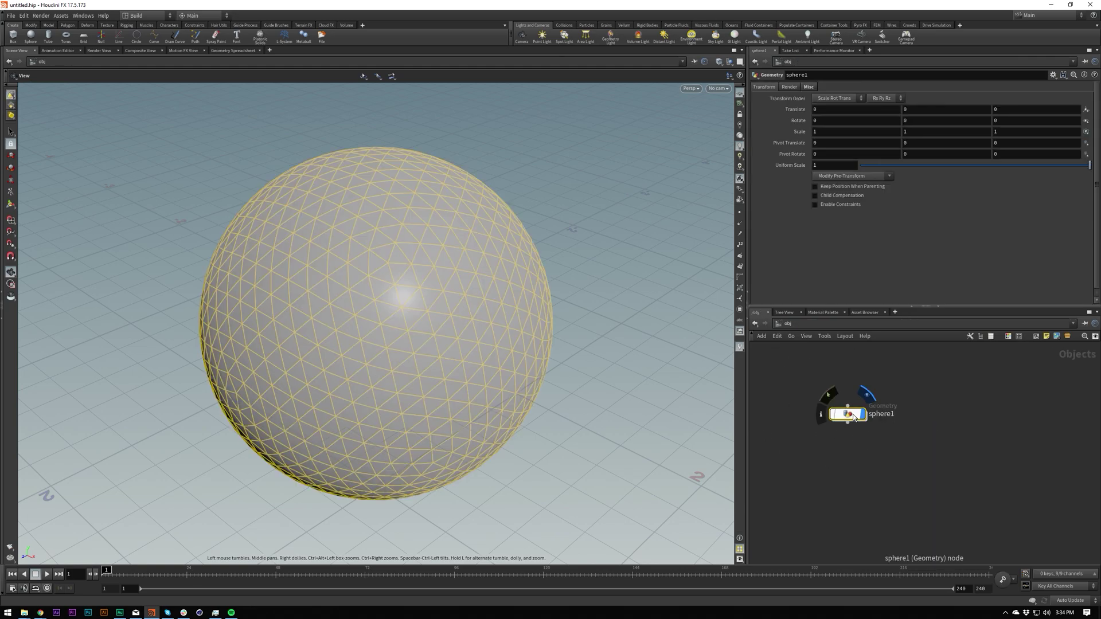
pyautogui.press('i')
pyautogui.moveTo(808, 391); pyautogui.dragTo(950, 473)
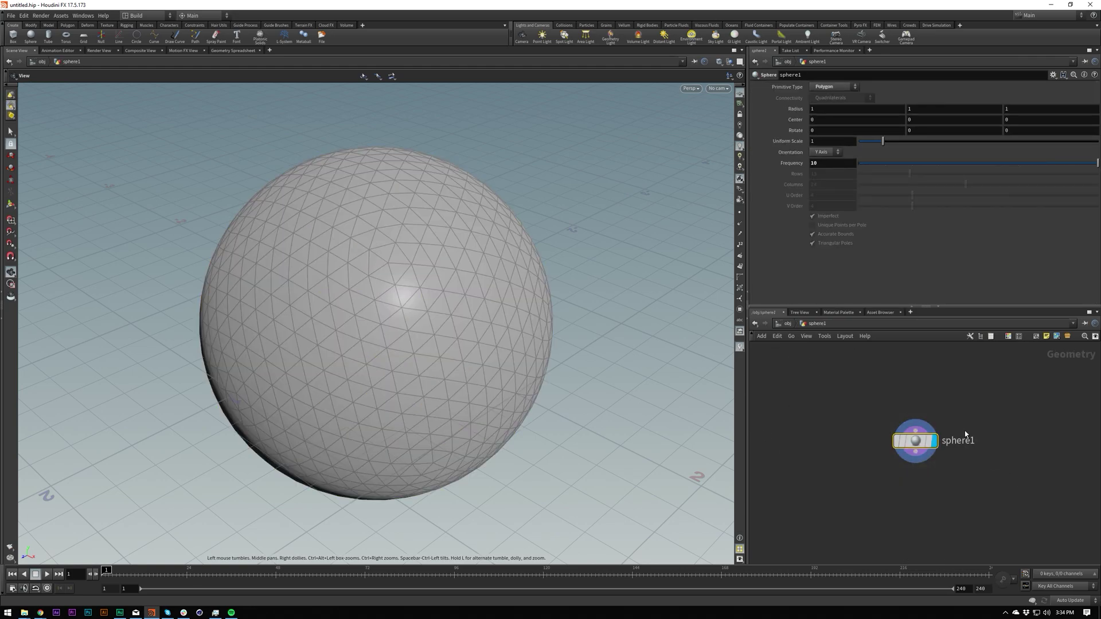
pyautogui.moveTo(810, 383); pyautogui.dragTo(1017, 488)
pyautogui.middleClick(914, 441)
# Return to the object level through the network path, re-enter sphere1, and view the path's lists of other networks
pyautogui.click(790, 325)
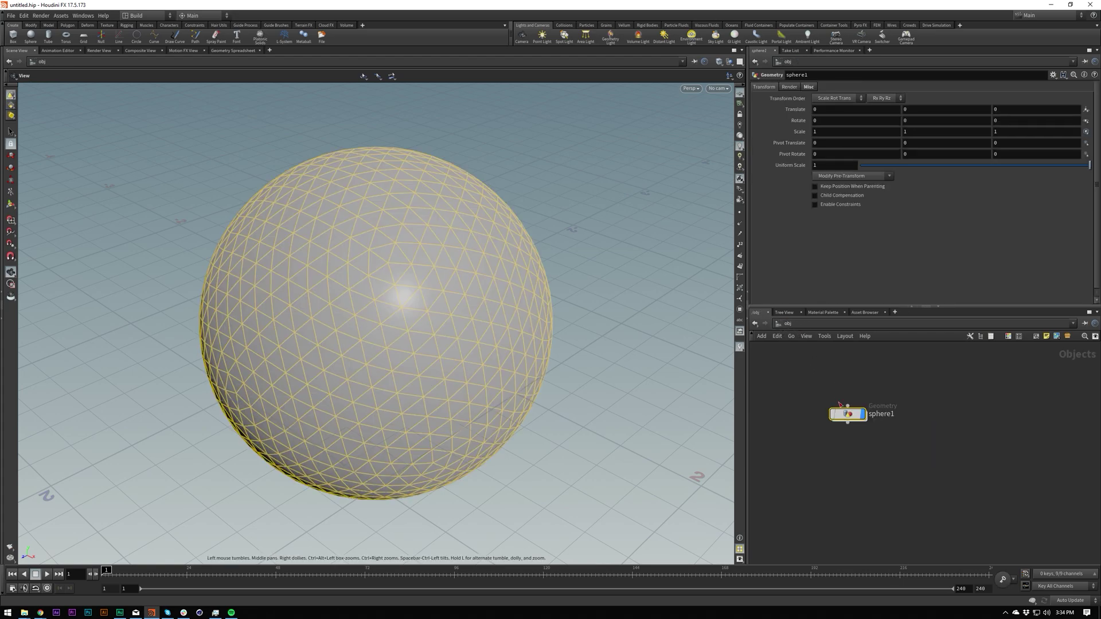
pyautogui.doubleClick(844, 414)
pyautogui.click(790, 325)
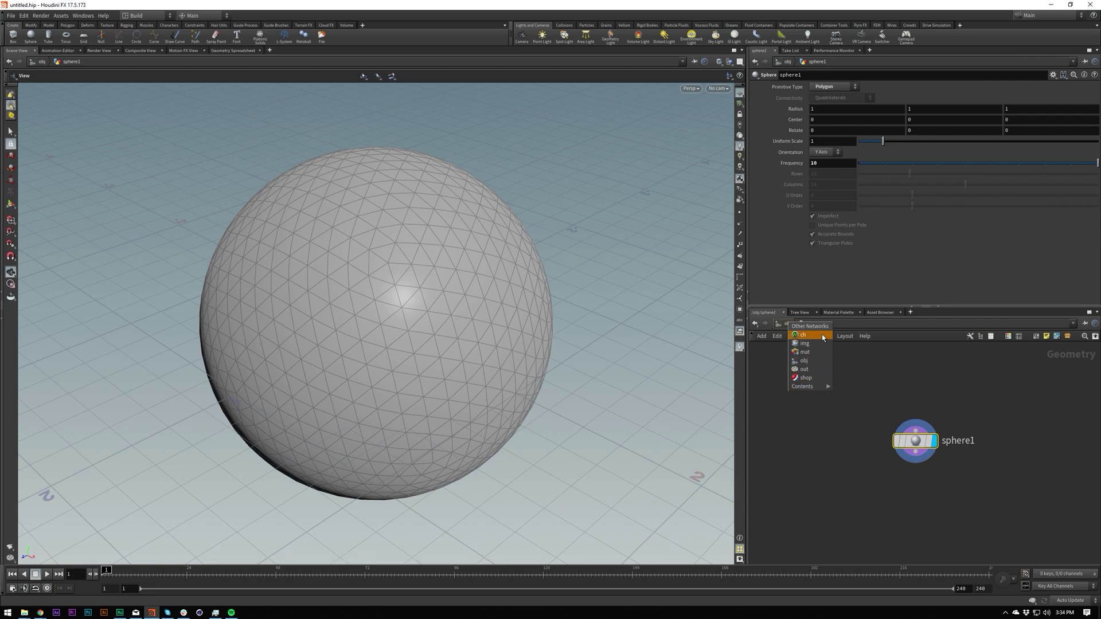
pyautogui.click(891, 365)
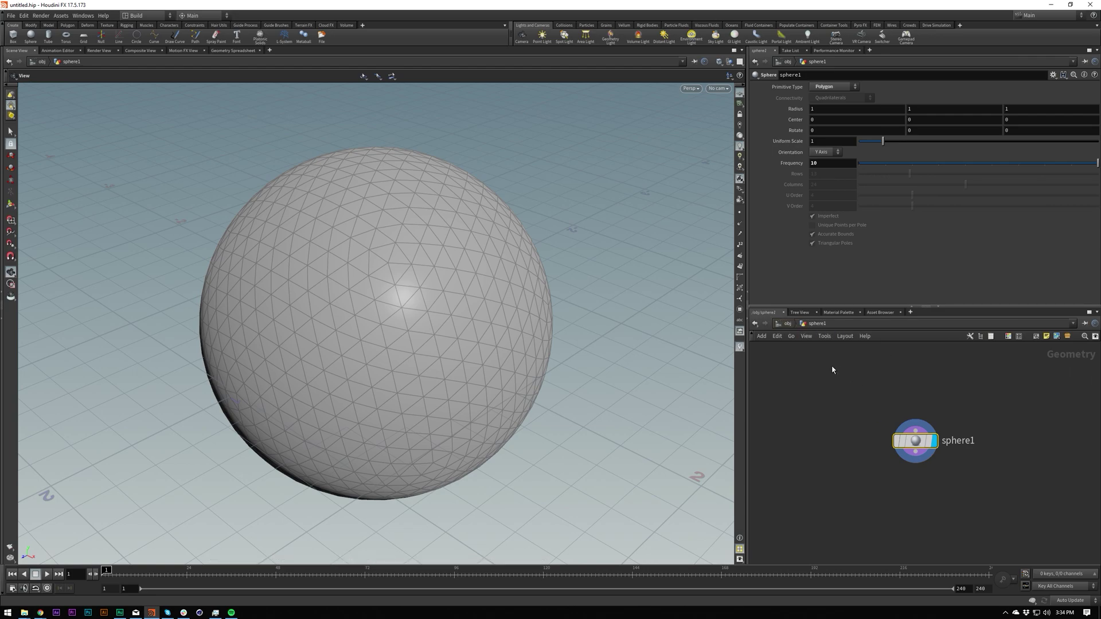
pyautogui.click(798, 325)
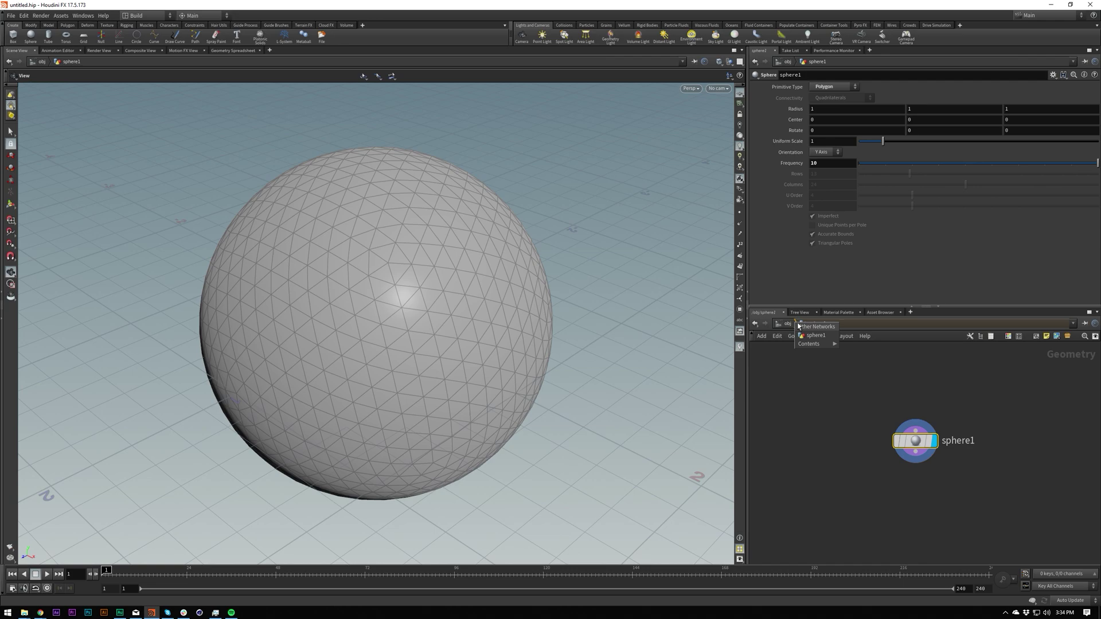
# Add a Box object below sphere1 at the object level, and go back inside sphere1
pyautogui.click(785, 324)
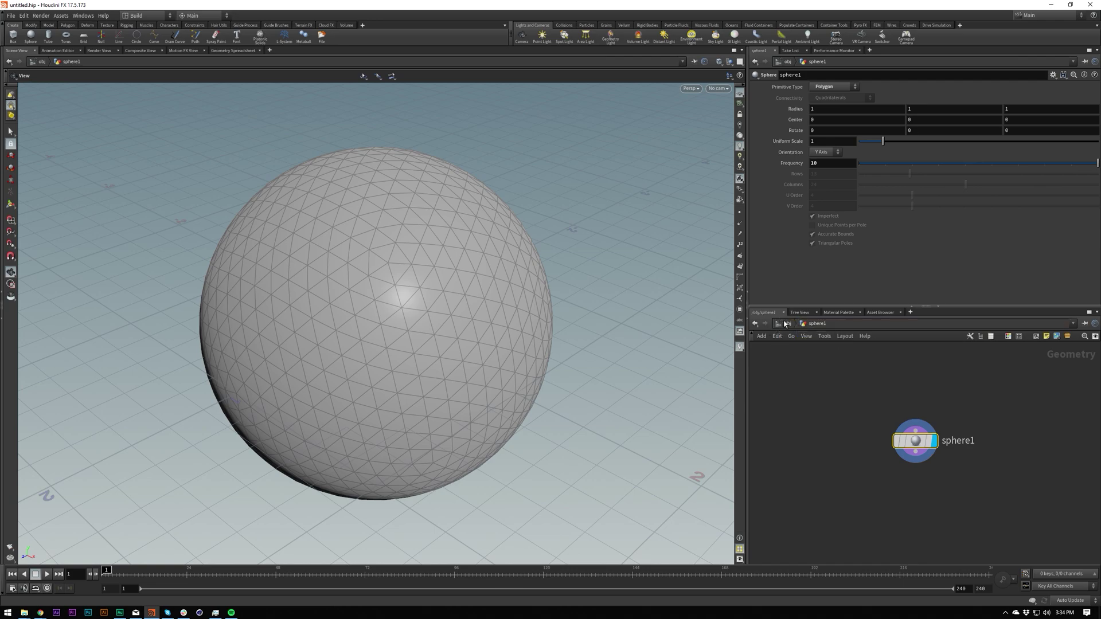
pyautogui.press('Tab')
pyautogui.press('Return')
pyautogui.click(831, 439)
pyautogui.doubleClick(847, 413)
# Examine the networks and objects reachable from each level of the network path while staying inside sphere1
pyautogui.click(797, 325)
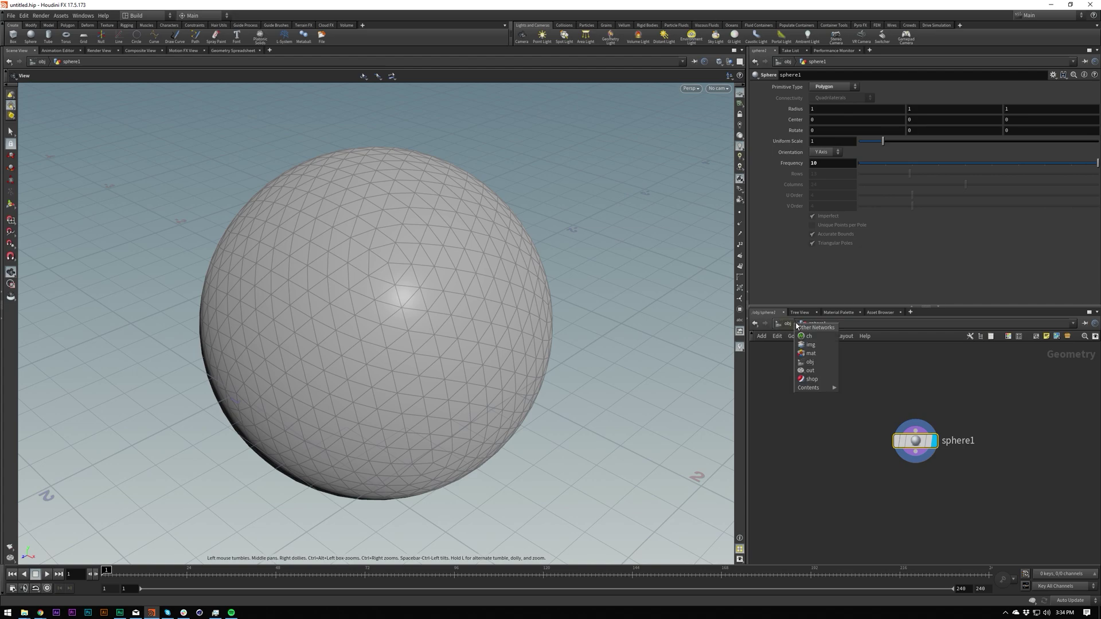
pyautogui.click(797, 323)
pyautogui.click(799, 322)
pyautogui.click(797, 321)
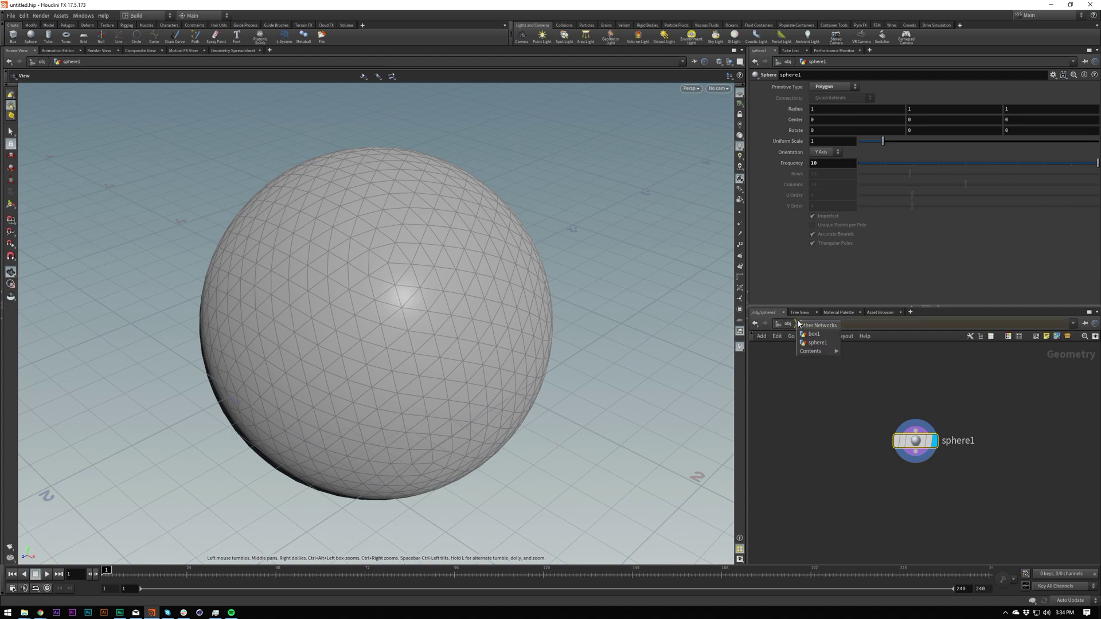
pyautogui.click(817, 324)
pyautogui.click(839, 435)
pyautogui.click(833, 431)
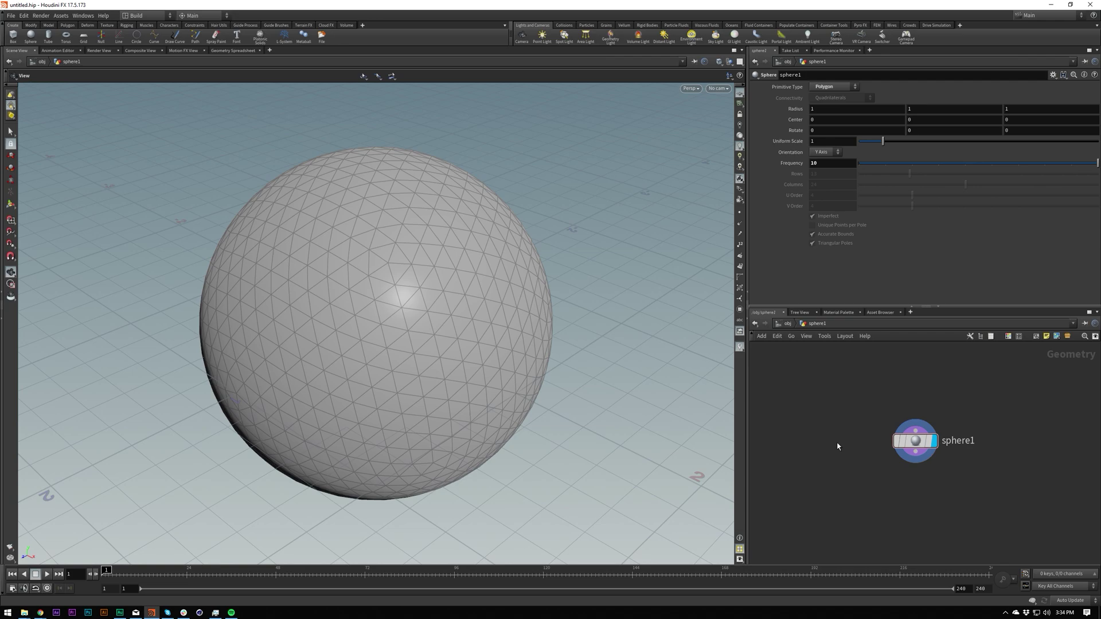
# Save quickmark 1 inside sphere1 and quickmark 2 inside box1, and jump to quickmark 1
pyautogui.hotkey('ctrl', '1')
pyautogui.press('u')
pyautogui.doubleClick(830, 442)
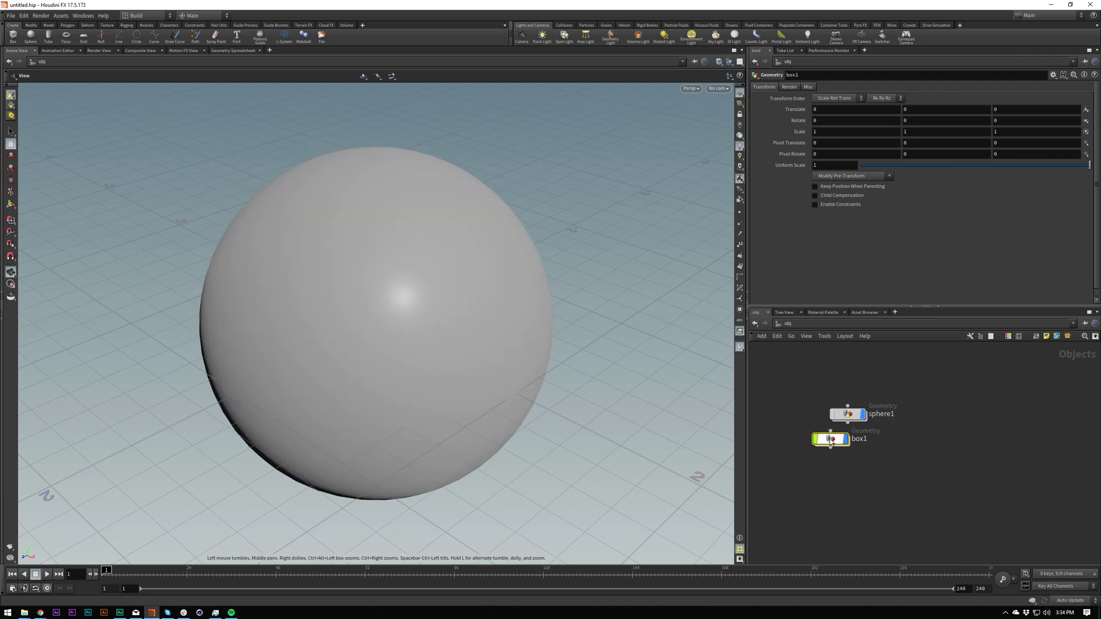
pyautogui.hotkey('ctrl', '2')
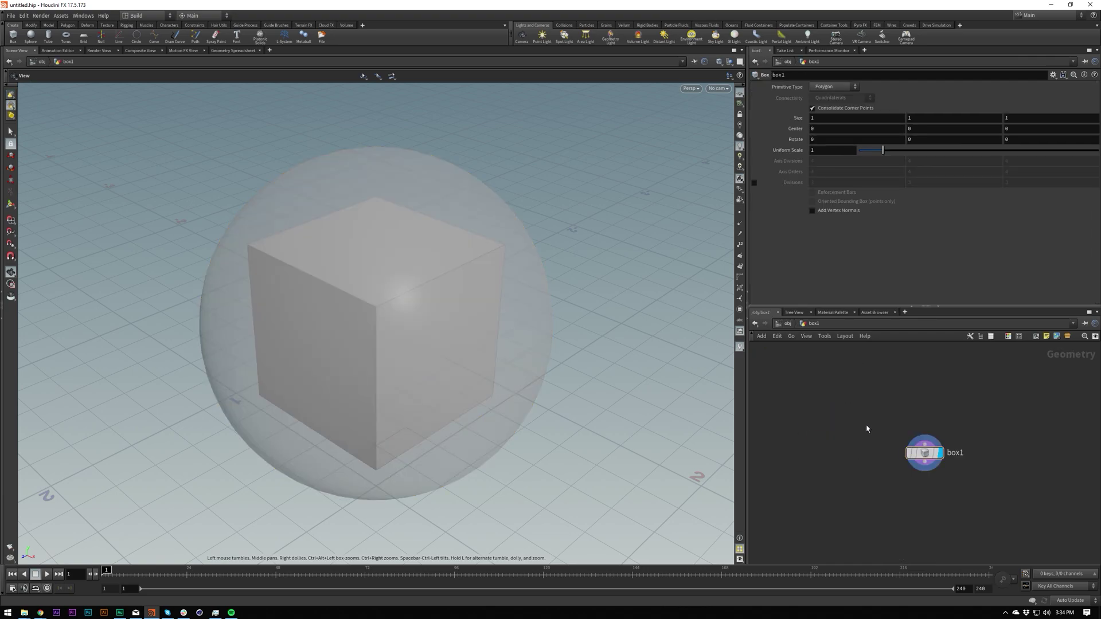
pyautogui.press('1')
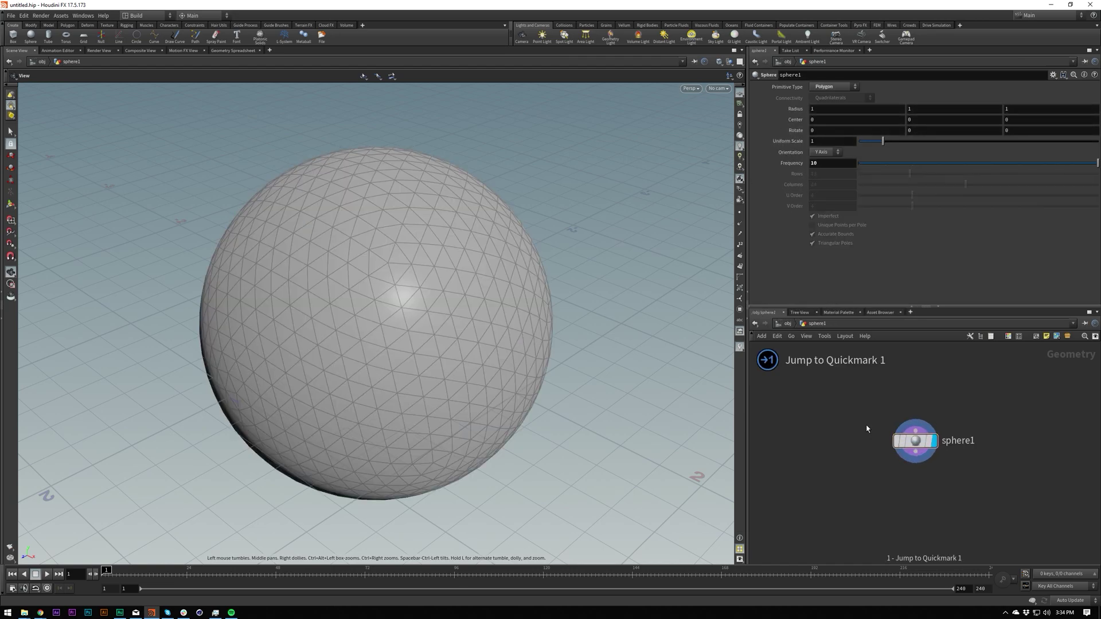
# Delete the box1 object at the object level, and go back inside sphere1
pyautogui.press('u')
pyautogui.moveTo(782, 433); pyautogui.dragTo(905, 472)
pyautogui.press('BackSpace')
pyautogui.doubleClick(848, 413)
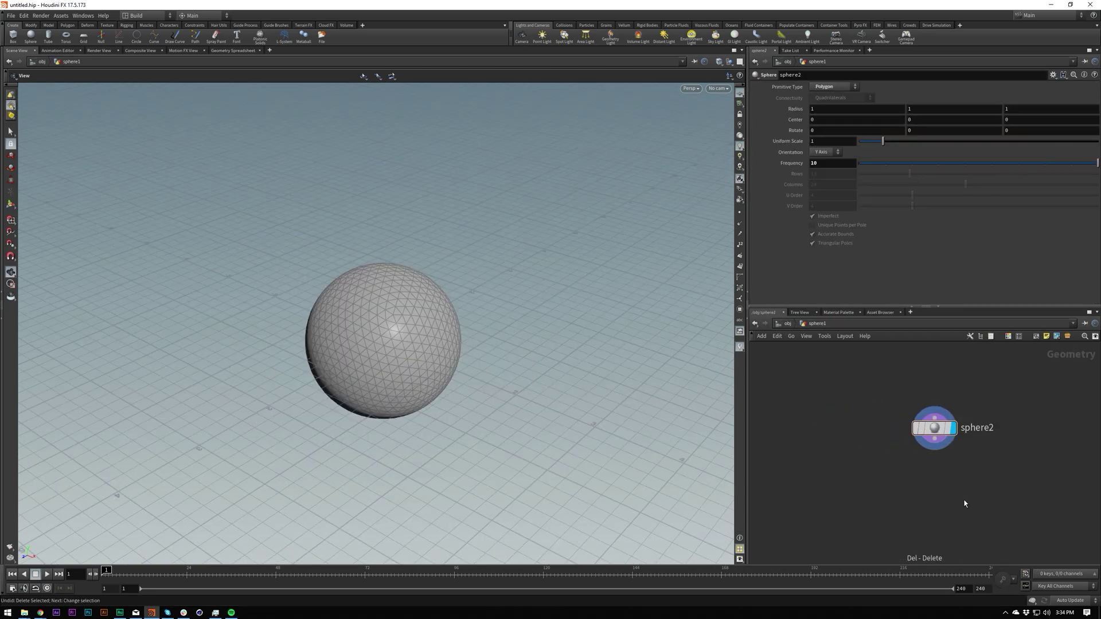
pyautogui.moveTo(907, 460); pyautogui.dragTo(854, 474, button='middle')
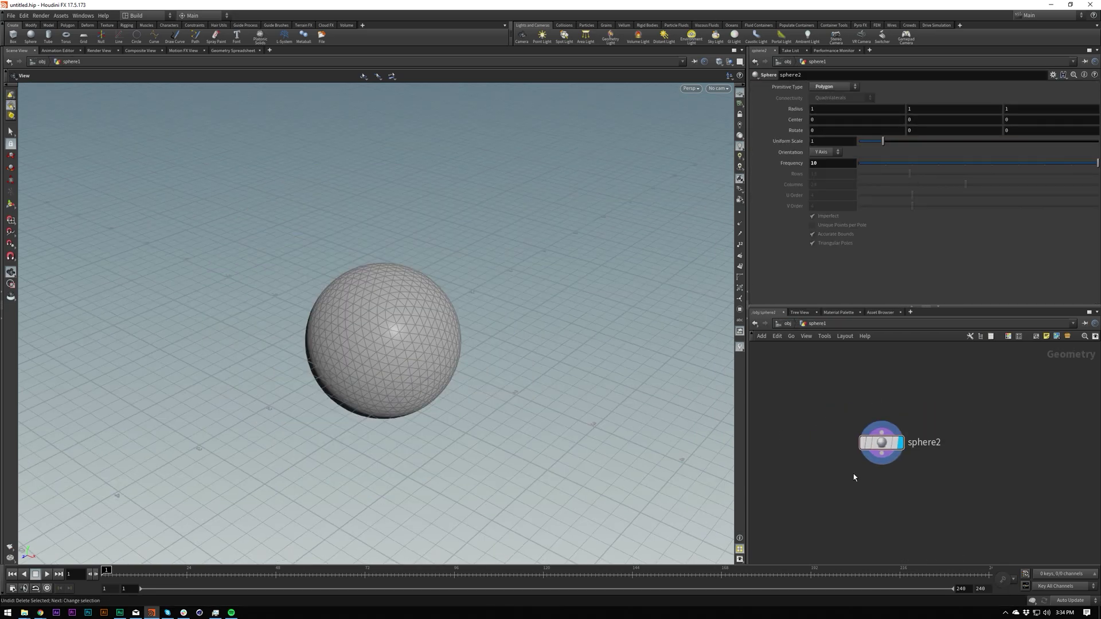
pyautogui.moveTo(840, 473); pyautogui.dragTo(857, 469, button='middle')
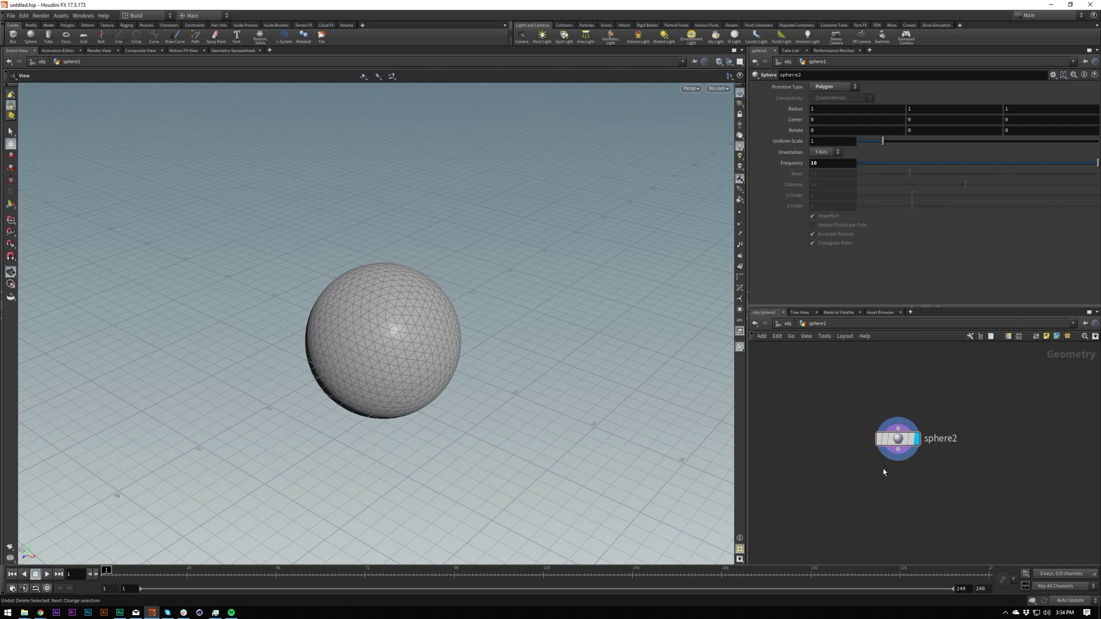
# Return to the object level, add a Box object below sphere1, and delete it
pyautogui.press('u')
pyautogui.press('Tab')
pyautogui.write('box')
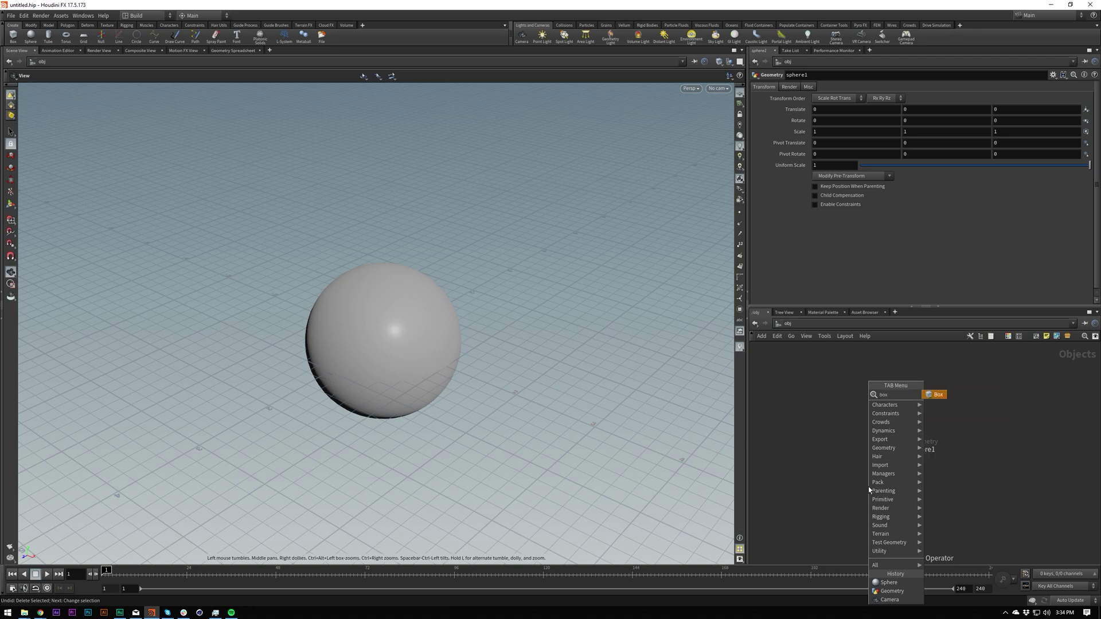
pyautogui.press('Return')
pyautogui.click(890, 496)
pyautogui.press('Delete')
# Add a Geometry object below sphere1 and rename it box1
pyautogui.press('Tab')
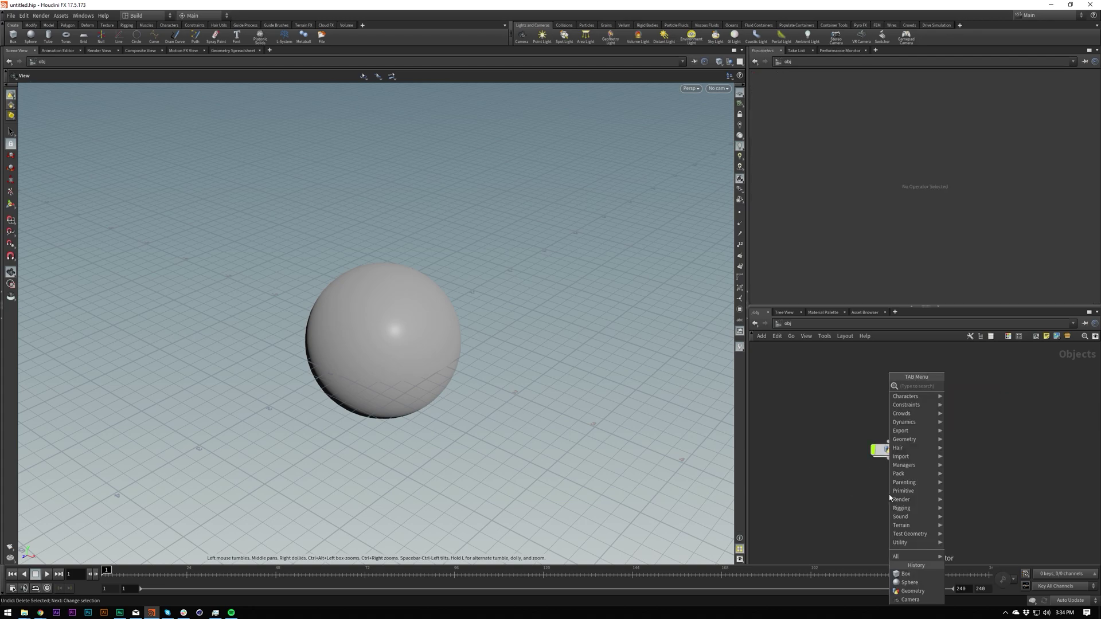
pyautogui.write('geo')
pyautogui.press('Return')
pyautogui.click(889, 497)
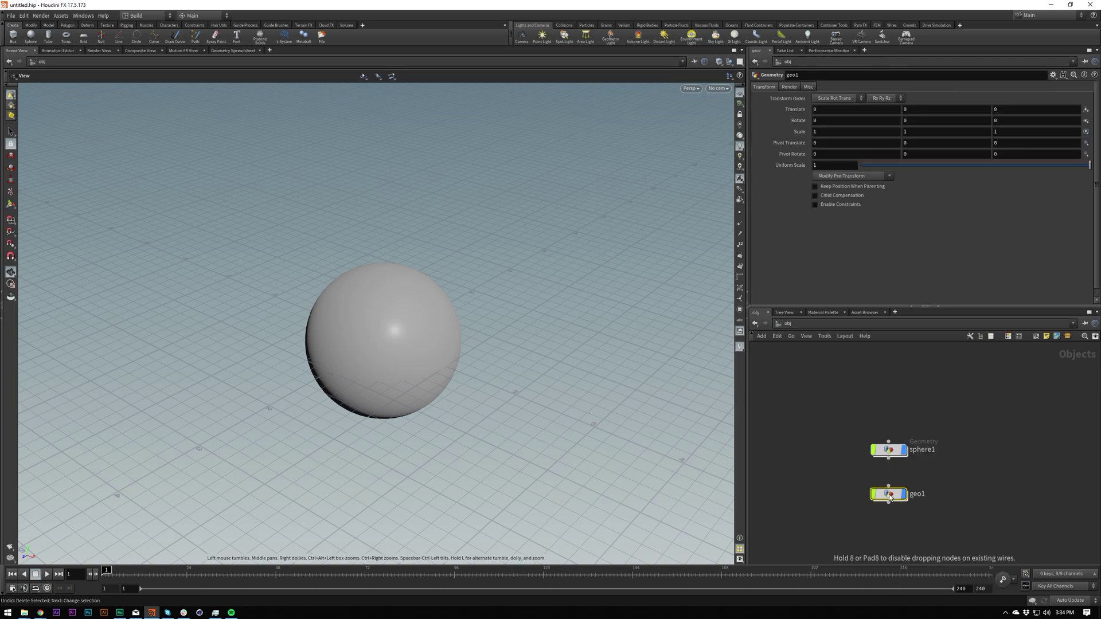
pyautogui.doubleClick(916, 498)
pyautogui.write('box1')
pyautogui.press('Return')
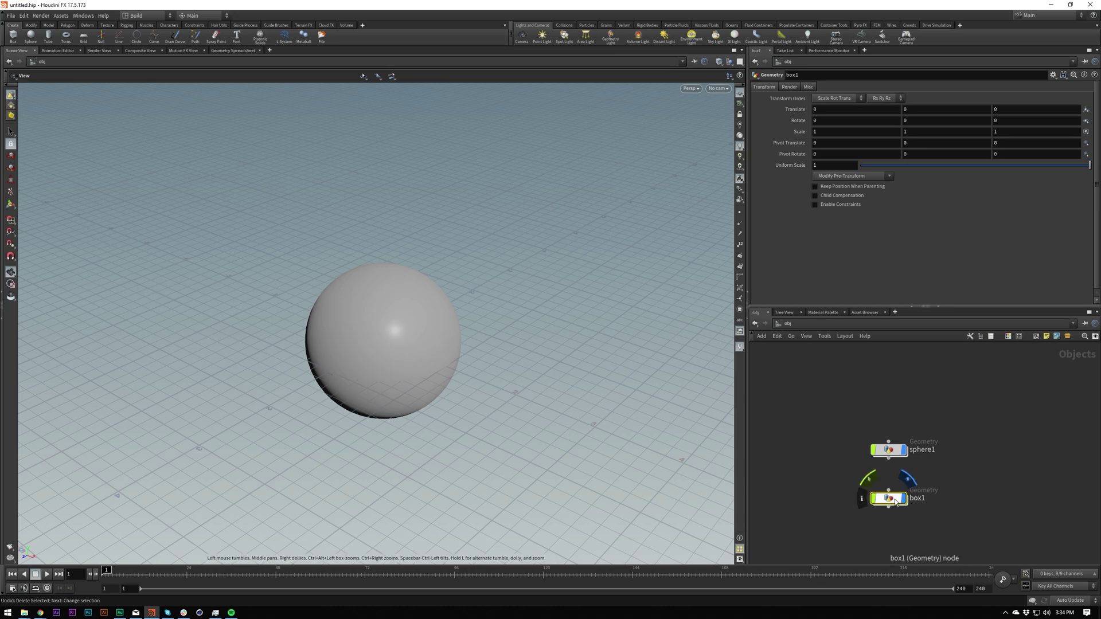
# Add a Box node inside the box1 object and place it in the middle of the network
pyautogui.doubleClick(889, 498)
pyautogui.press('Tab')
pyautogui.write('box')
pyautogui.press('Return')
pyautogui.click(850, 469)
pyautogui.moveTo(850, 470); pyautogui.dragTo(874, 452)
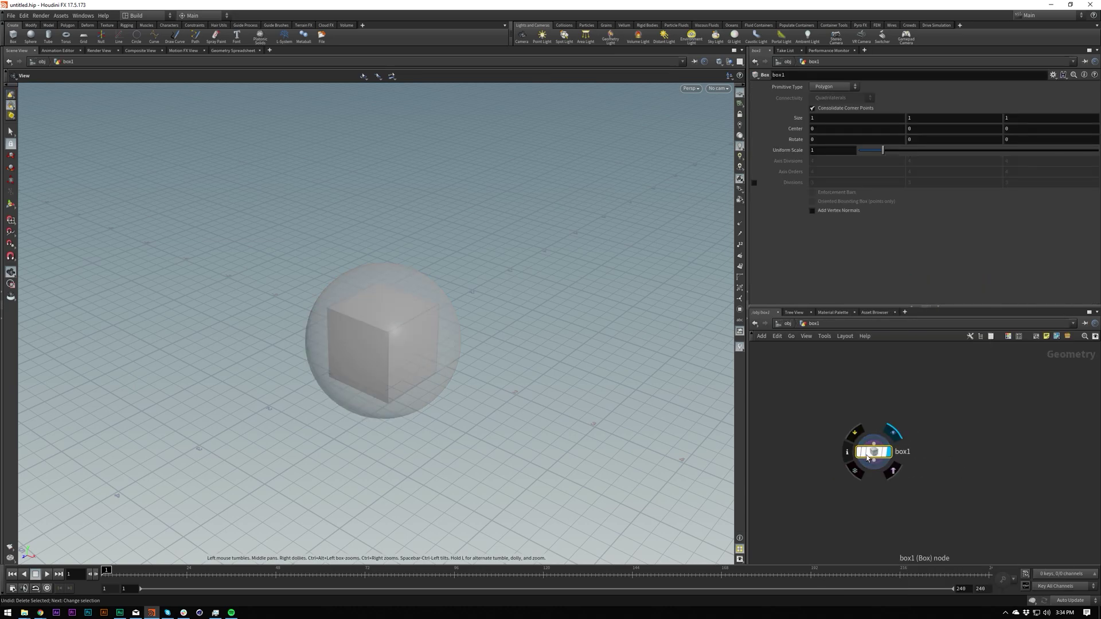
# Switch the viewport to hide other objects around the box, and switch it to show all objects
pyautogui.click(785, 401)
pyautogui.scroll(5, 398, 351)
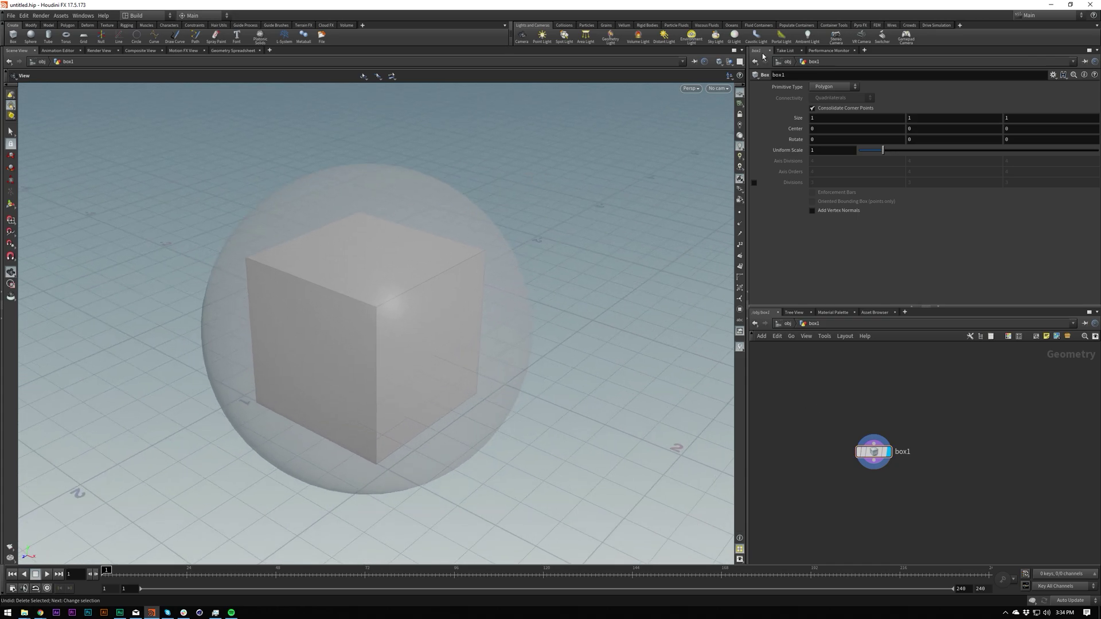
pyautogui.click(729, 62)
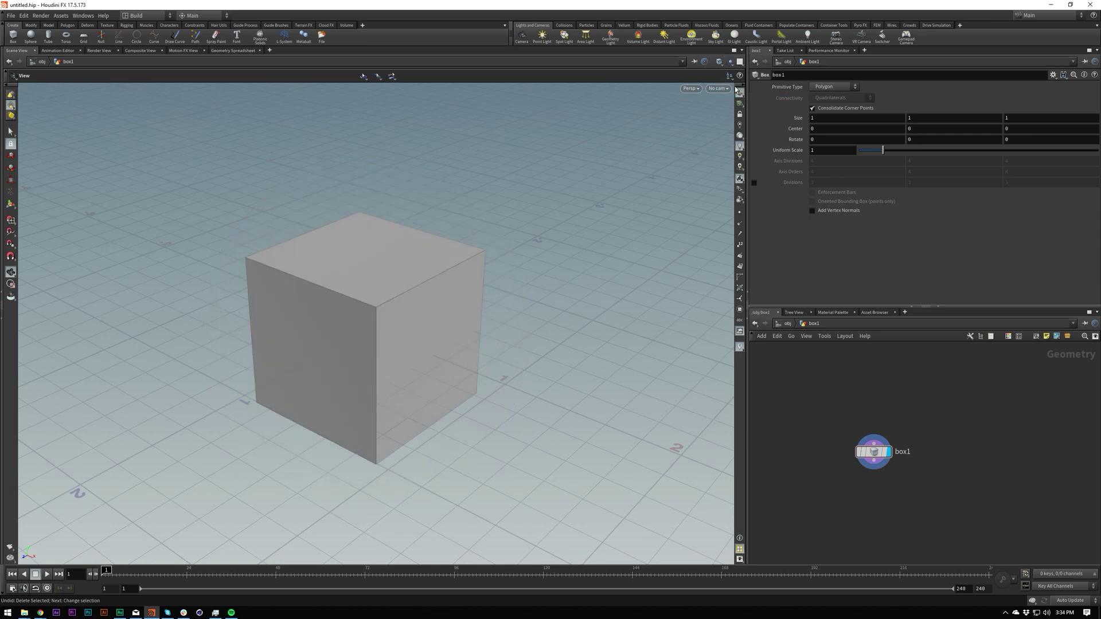
pyautogui.click(731, 63)
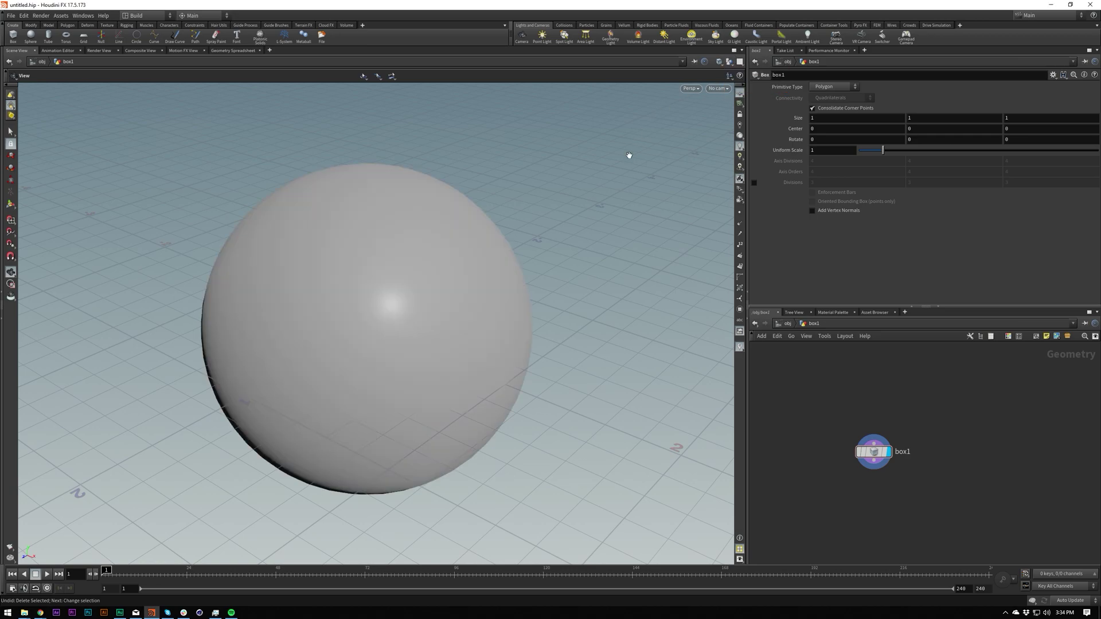
# Go up to the object level, re-enter box1, and hide the other objects in the viewport
pyautogui.click(787, 324)
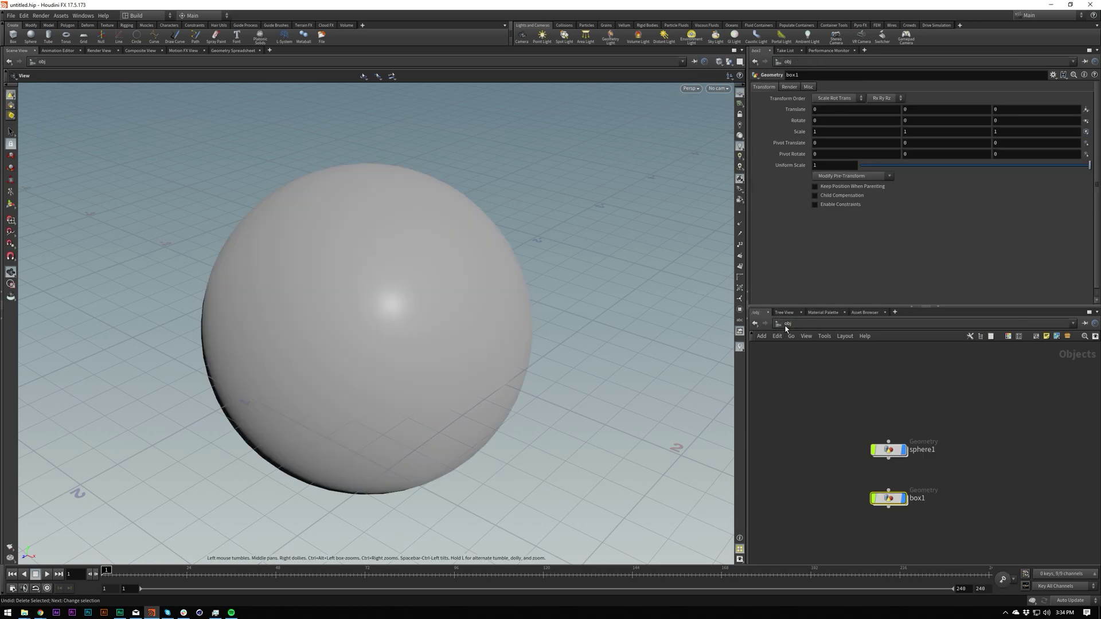
pyautogui.doubleClick(889, 498)
pyautogui.click(730, 62)
pyautogui.click(739, 92)
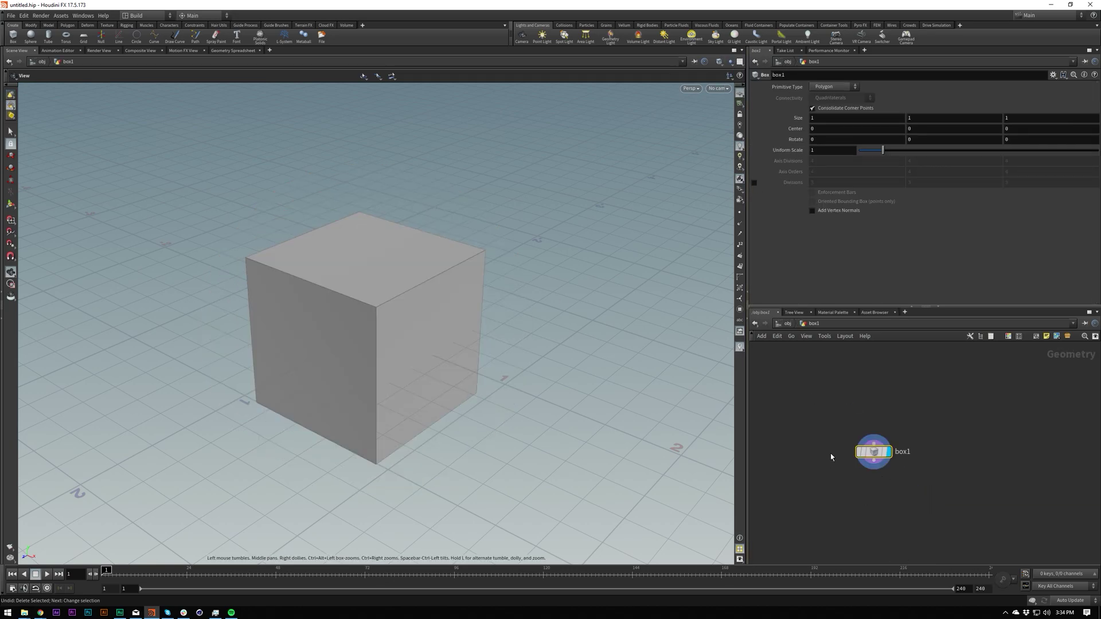
pyautogui.moveTo(429, 278); pyautogui.dragTo(425, 256, button='middle')
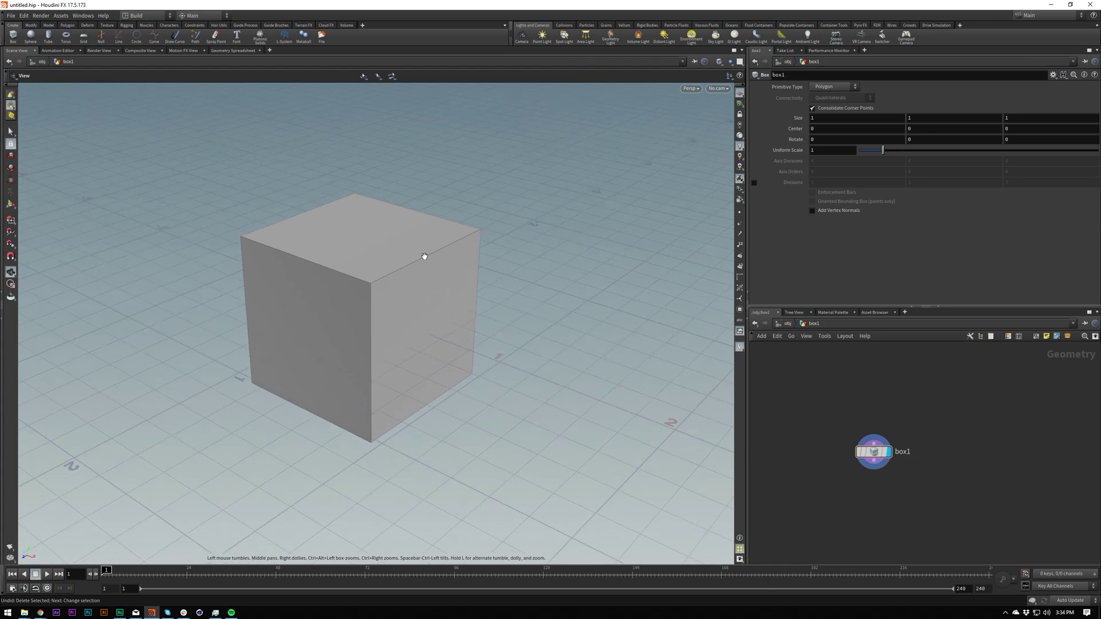
# Pin the scene view to the box1 network, and open the sphere1 object in the network editor
pyautogui.click(694, 62)
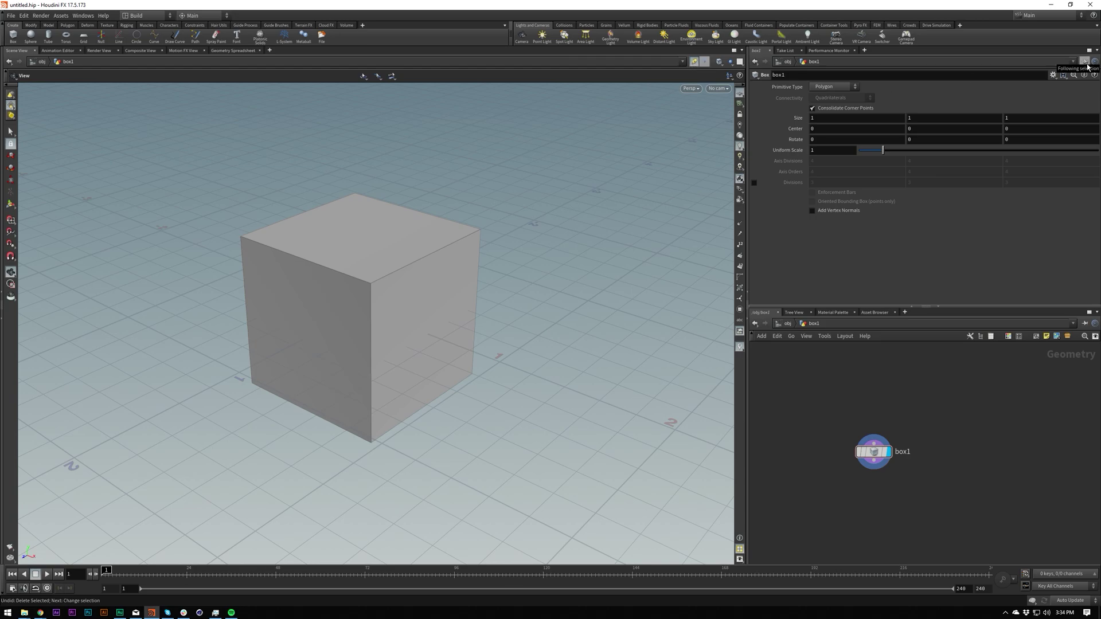
pyautogui.press('u')
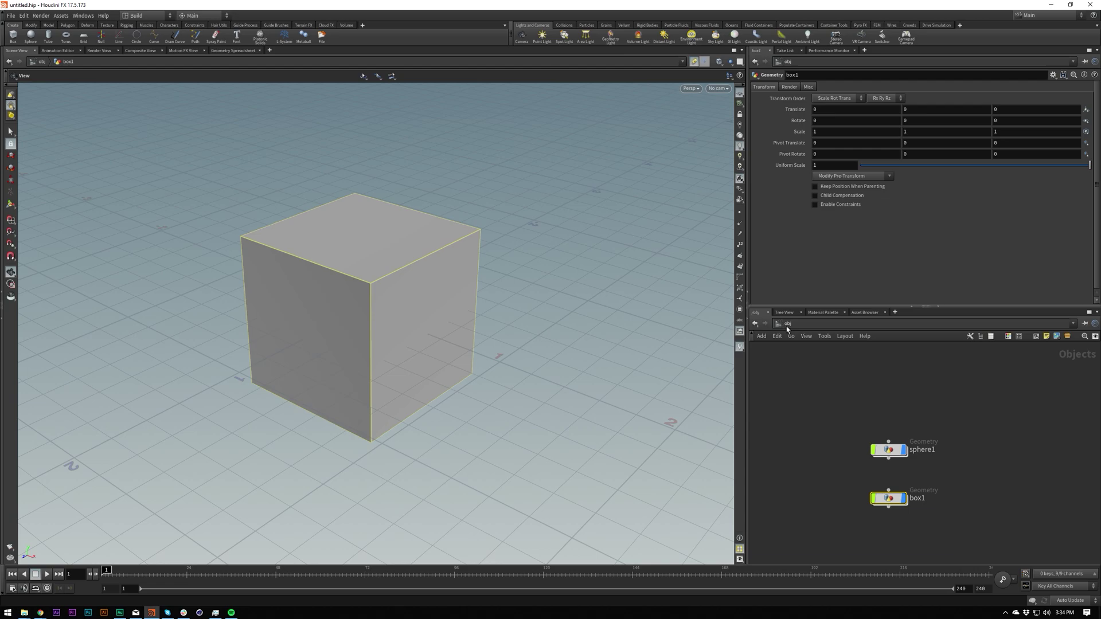
pyautogui.doubleClick(878, 451)
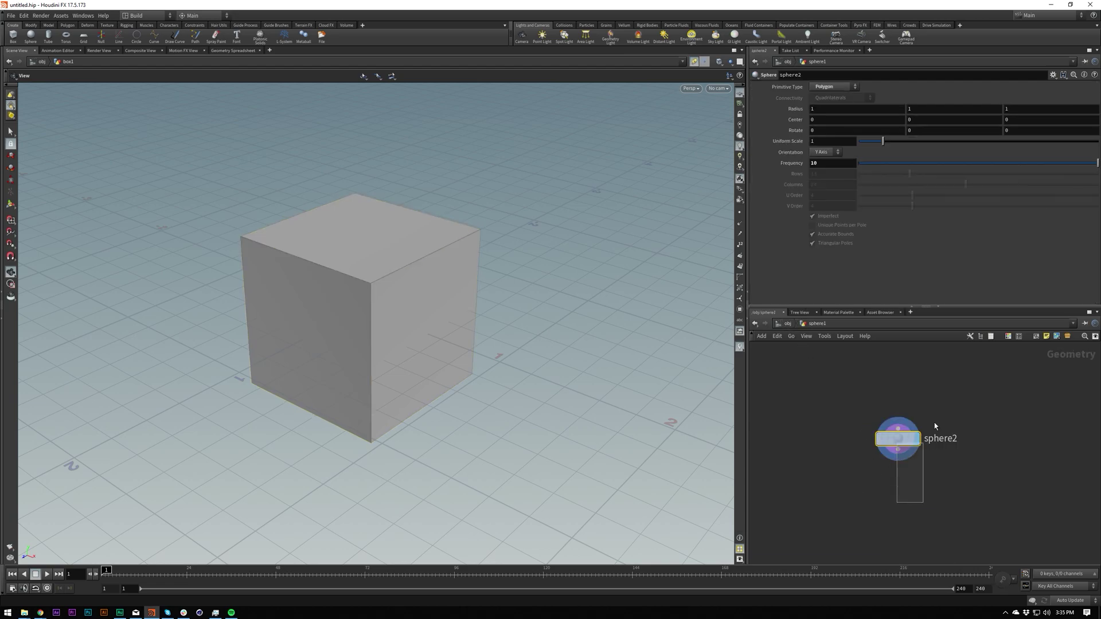
# Unpin the scene view from the box1 network and go up to the object level
pyautogui.click(695, 62)
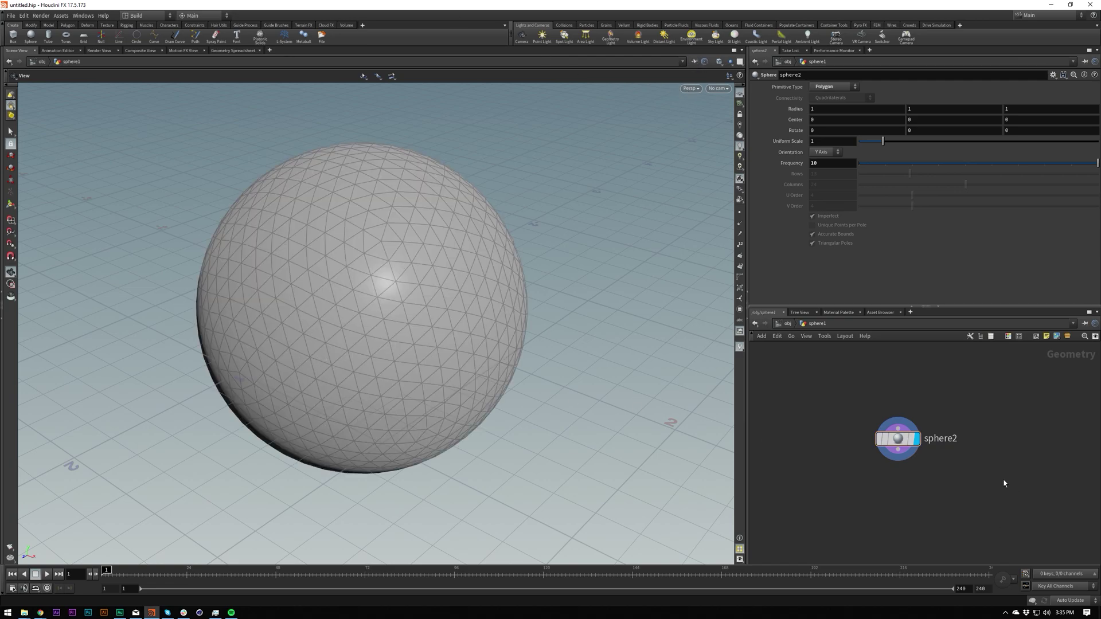
pyautogui.press('u')
pyautogui.click(866, 512)
# Raise the box1 object above the sphere by setting its Y translation to 0.9
pyautogui.click(889, 498)
pyautogui.moveTo(928, 111); pyautogui.dragTo(968, 109, button='middle')
pyautogui.moveTo(481, 231); pyautogui.dragTo(434, 315, button='right')
pyautogui.moveTo(435, 316); pyautogui.dragTo(420, 369, button='middle')
pyautogui.press('h')
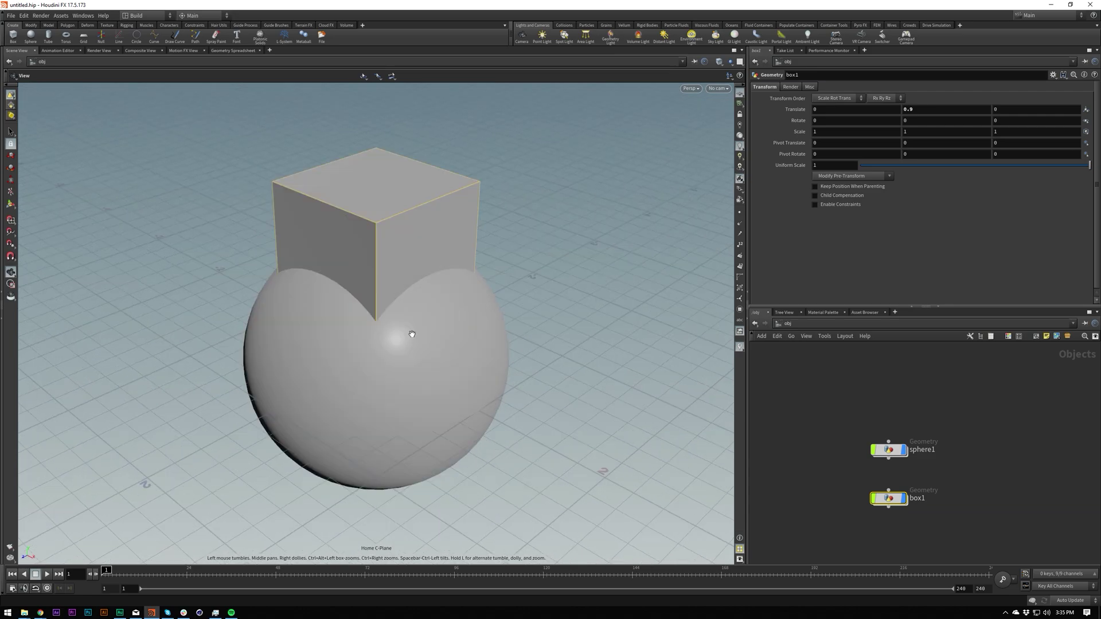
# Parent box1 to sphere1 by wiring sphere1's output into box1's parent input
pyautogui.click(870, 504)
pyautogui.click(889, 458)
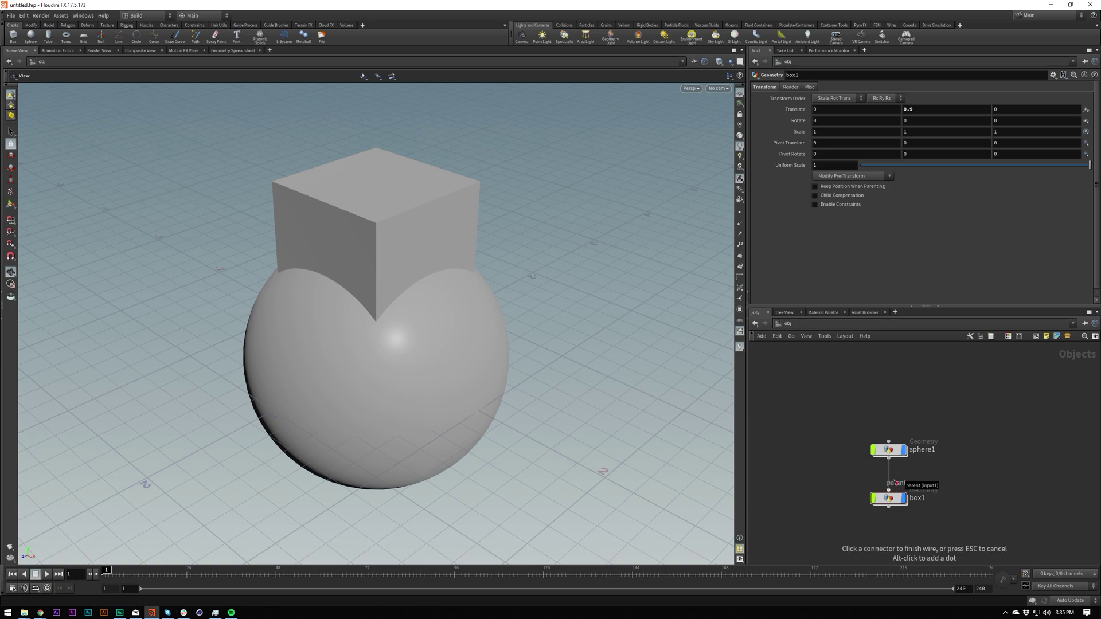
pyautogui.click(893, 483)
# Test the parenting by moving sphere1 along Y and X, and undo both moves
pyautogui.moveTo(859, 469); pyautogui.dragTo(945, 423)
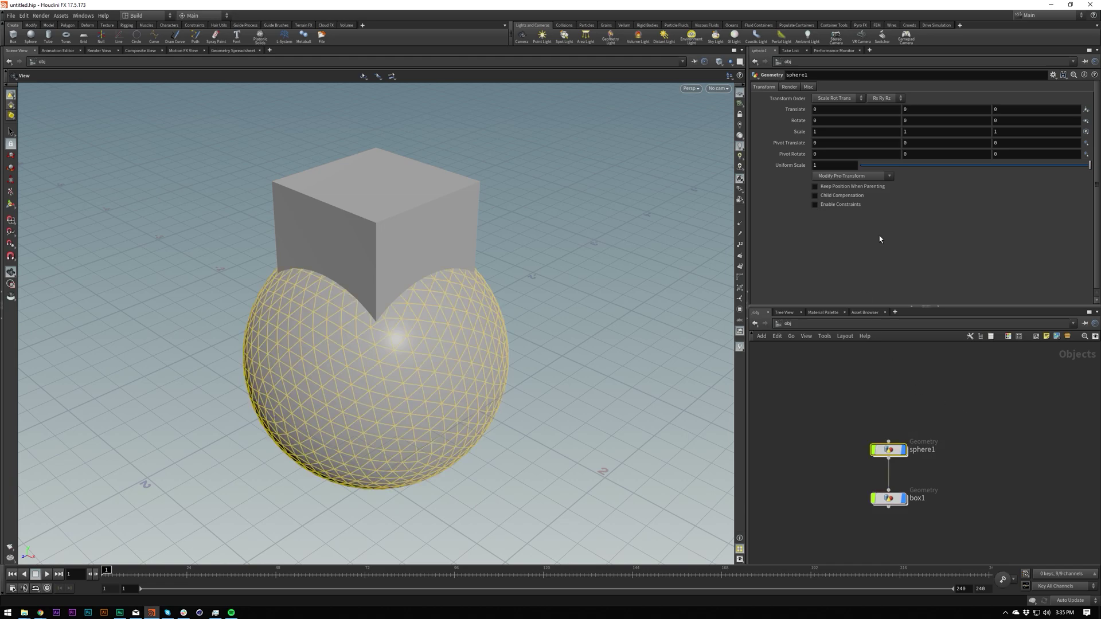
pyautogui.moveTo(922, 110); pyautogui.dragTo(970, 109, button='middle')
pyautogui.hotkey('ctrl', 'z')
pyautogui.moveTo(877, 110); pyautogui.dragTo(841, 118, button='middle')
pyautogui.hotkey('ctrl', 'z')
pyautogui.hotkey('ctrl', 'z')
# Try moving sphere1 with its viewport handle, and undo back to before the objects were wired together
pyautogui.press('Return')
pyautogui.click(11, 208)
pyautogui.moveTo(402, 323); pyautogui.dragTo(415, 367)
pyautogui.hotkey('ctrl', 'z')
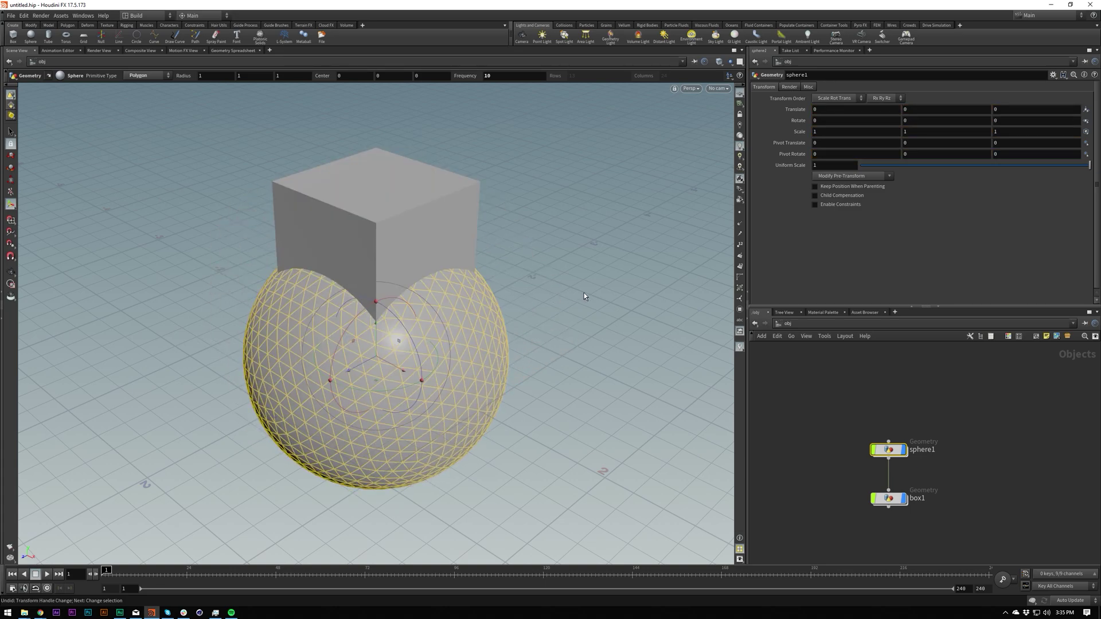
pyautogui.hotkey('ctrl', 'z')
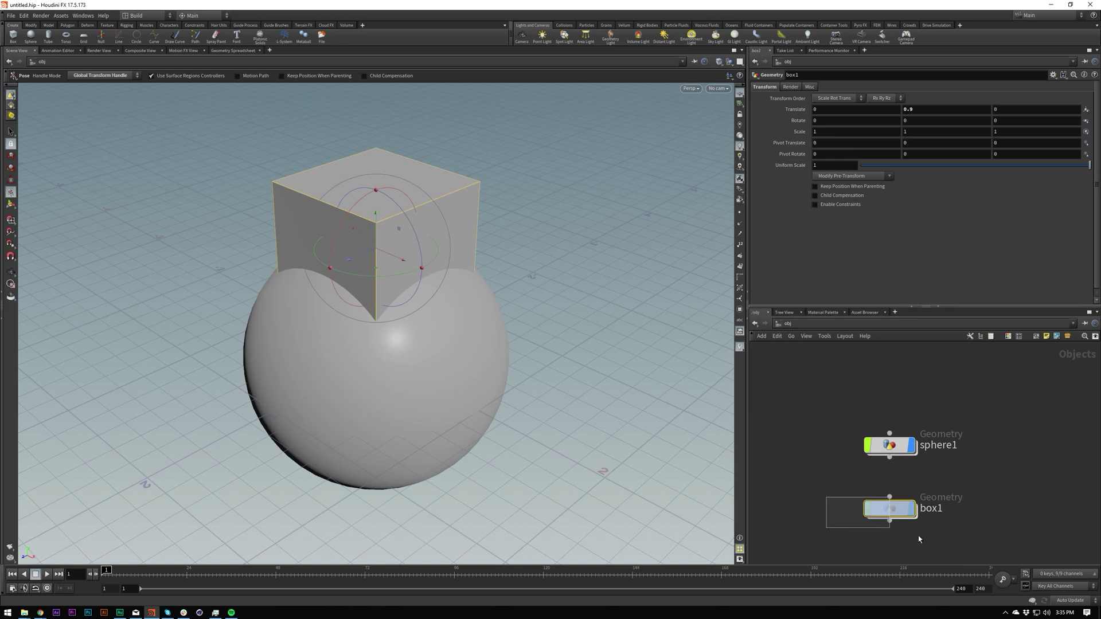
# Toggle box1's display flag off and on several times, leaving the box displayed
pyautogui.click(910, 510)
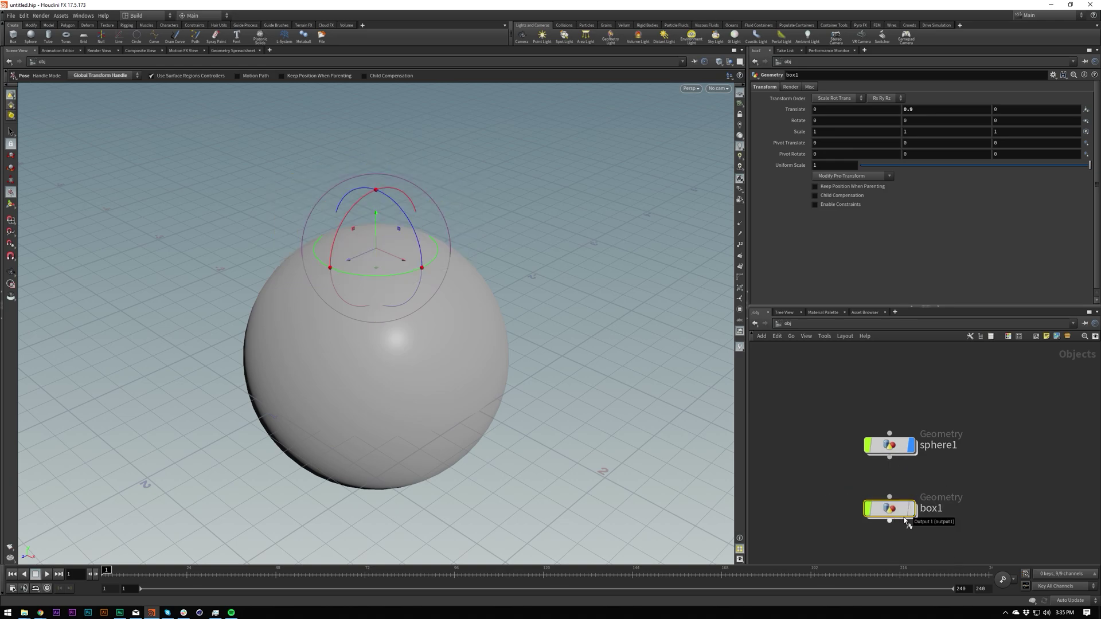
pyautogui.click(911, 509)
pyautogui.click(911, 509)
pyautogui.click(911, 509)
pyautogui.press('r')
pyautogui.press('r')
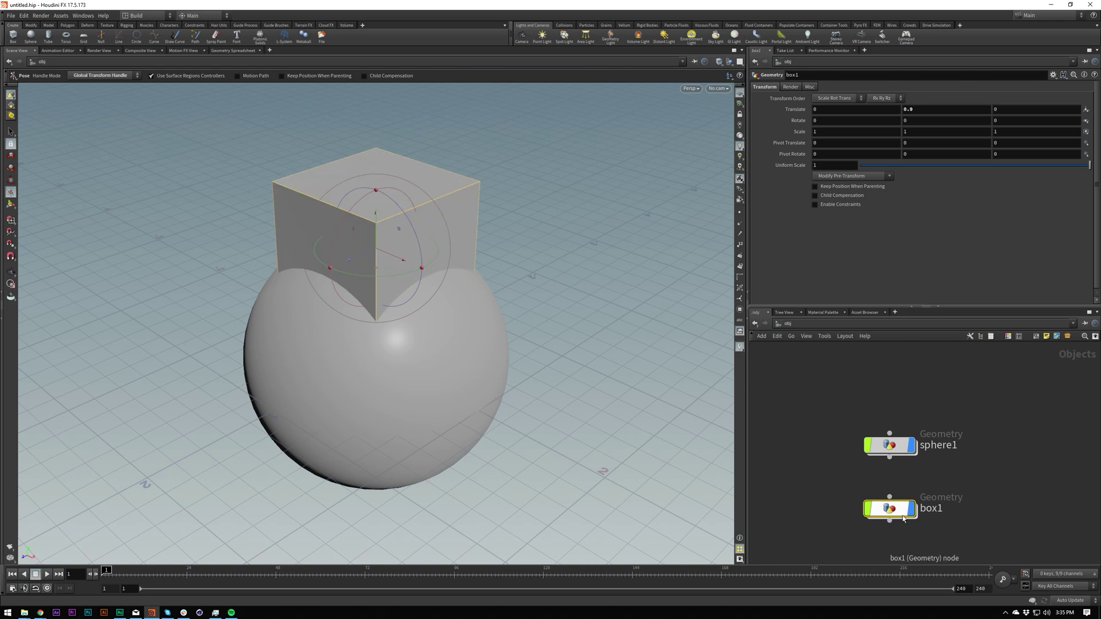
pyautogui.click(911, 510)
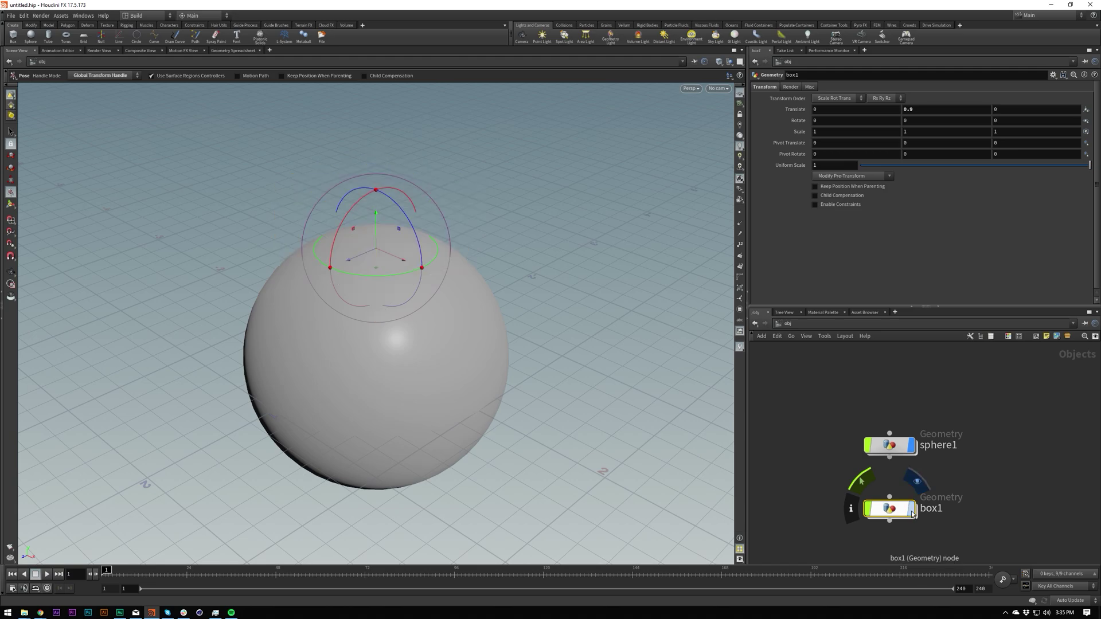
pyautogui.click(912, 512)
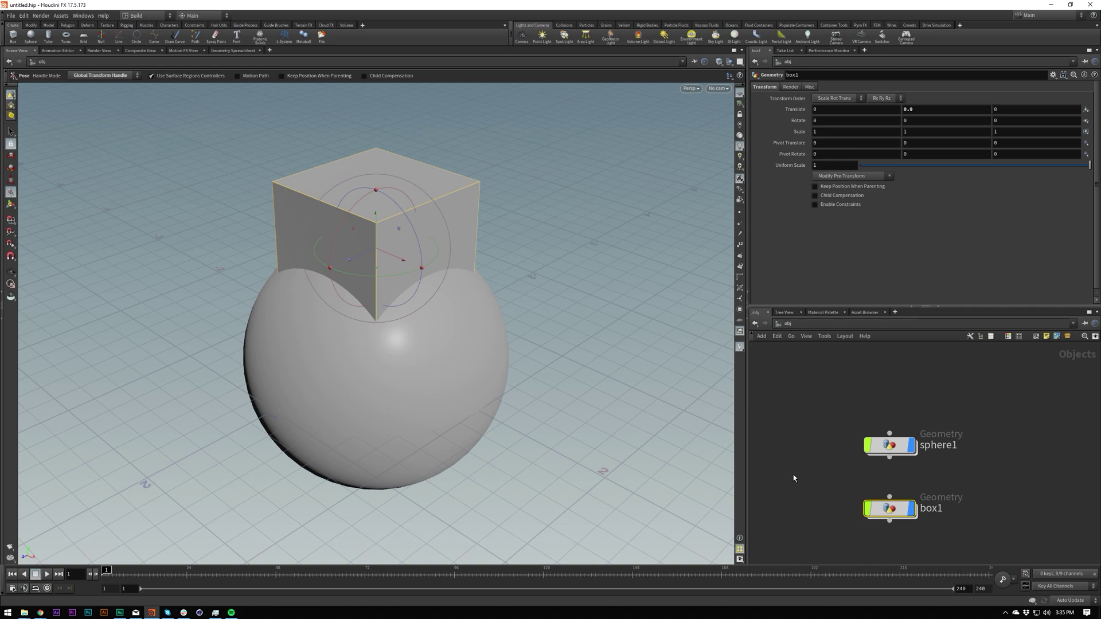
# Deselect the objects in the network editor and return the viewport to the View tool
pyautogui.moveTo(792, 461); pyautogui.dragTo(792, 457, button='middle')
pyautogui.click(790, 443)
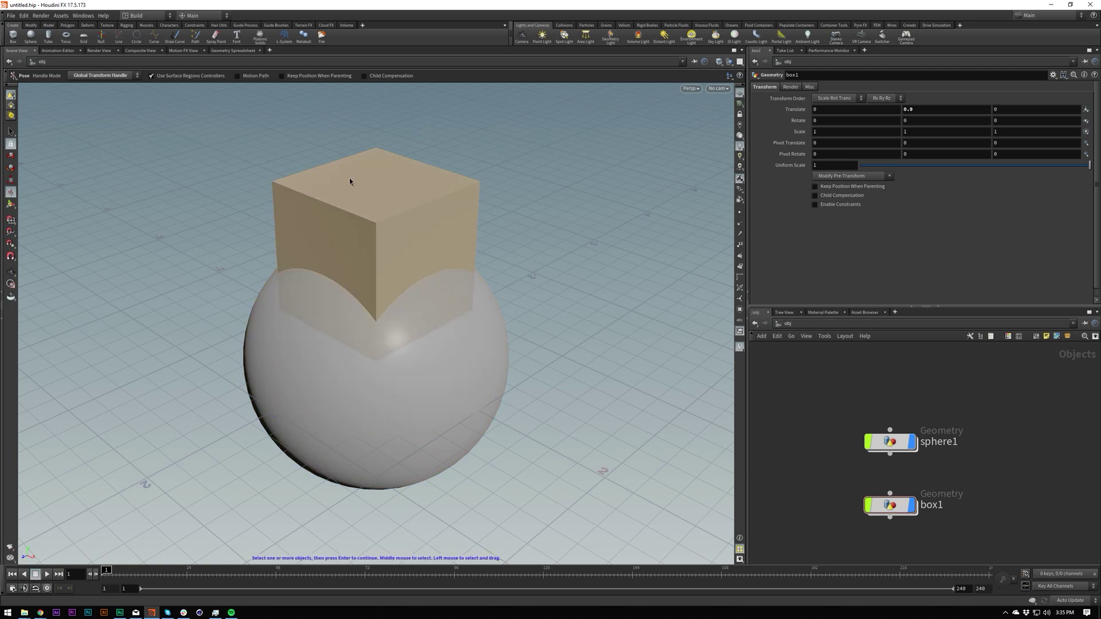
pyautogui.moveTo(839, 405); pyautogui.dragTo(820, 384, button='middle')
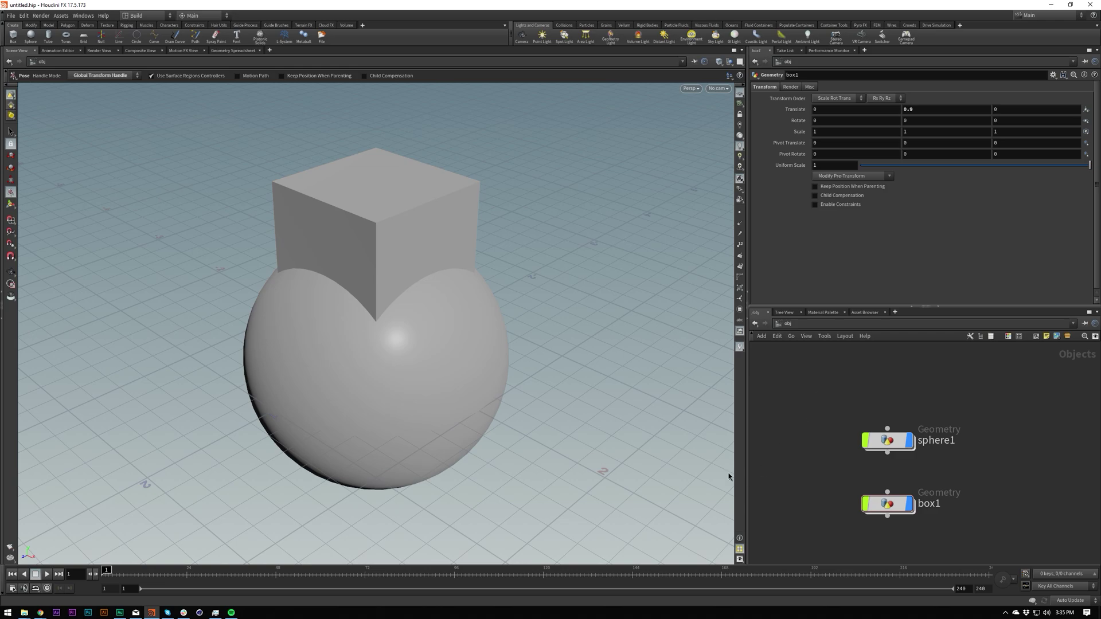
pyautogui.press('Escape')
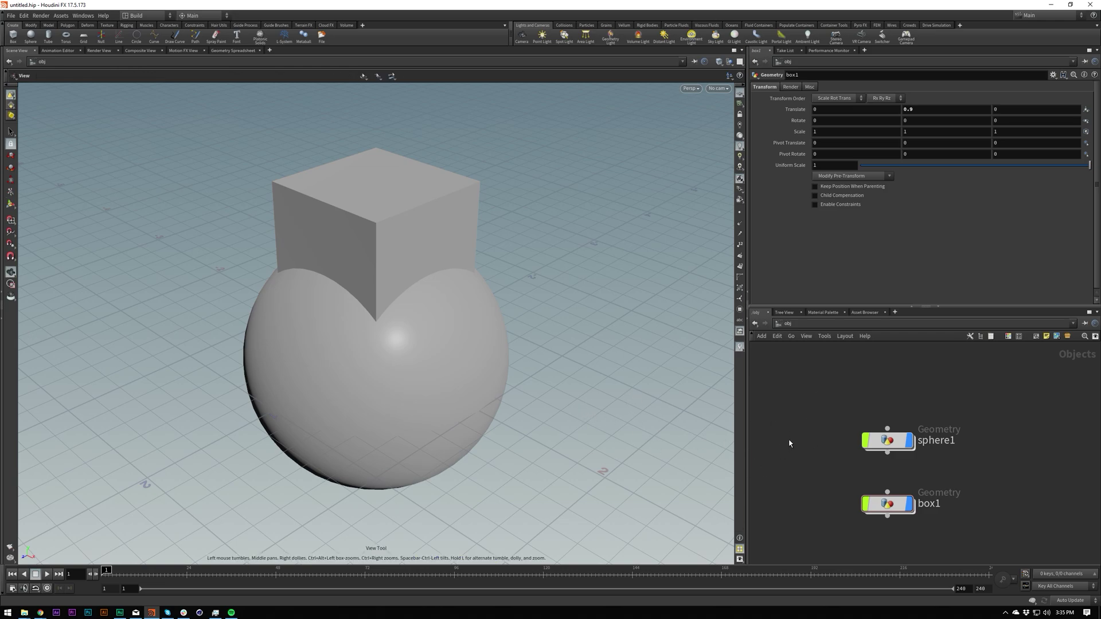
pyautogui.moveTo(789, 432); pyautogui.dragTo(793, 435, button='middle')
# Frame all nodes in the network editor, and frame the sphere1 and box1 nodes as each is selected
pyautogui.press('h')
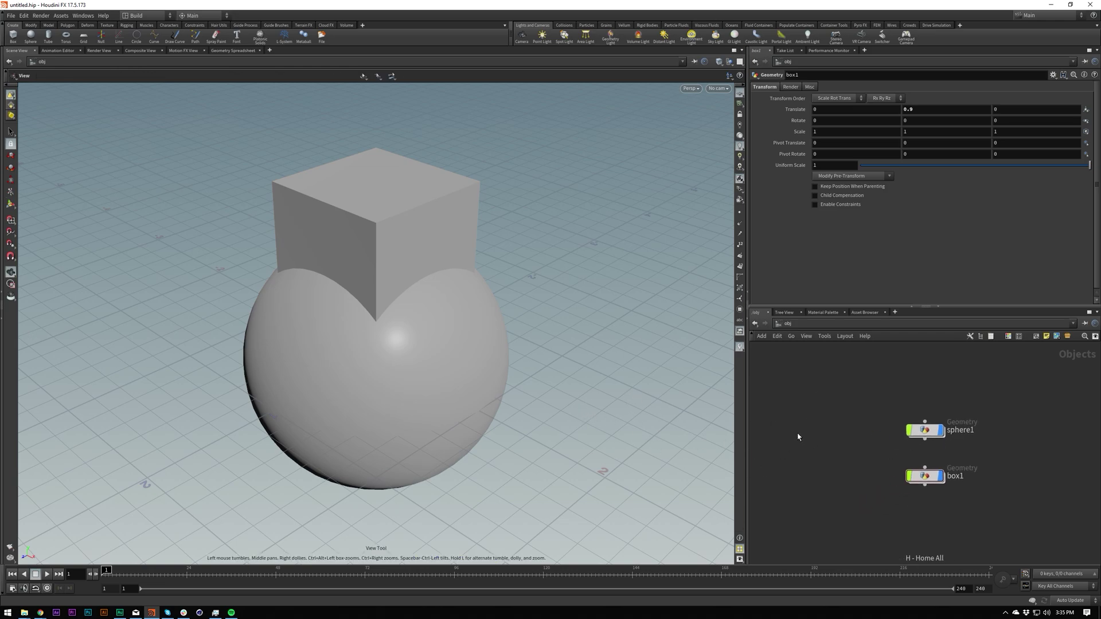
pyautogui.press('g')
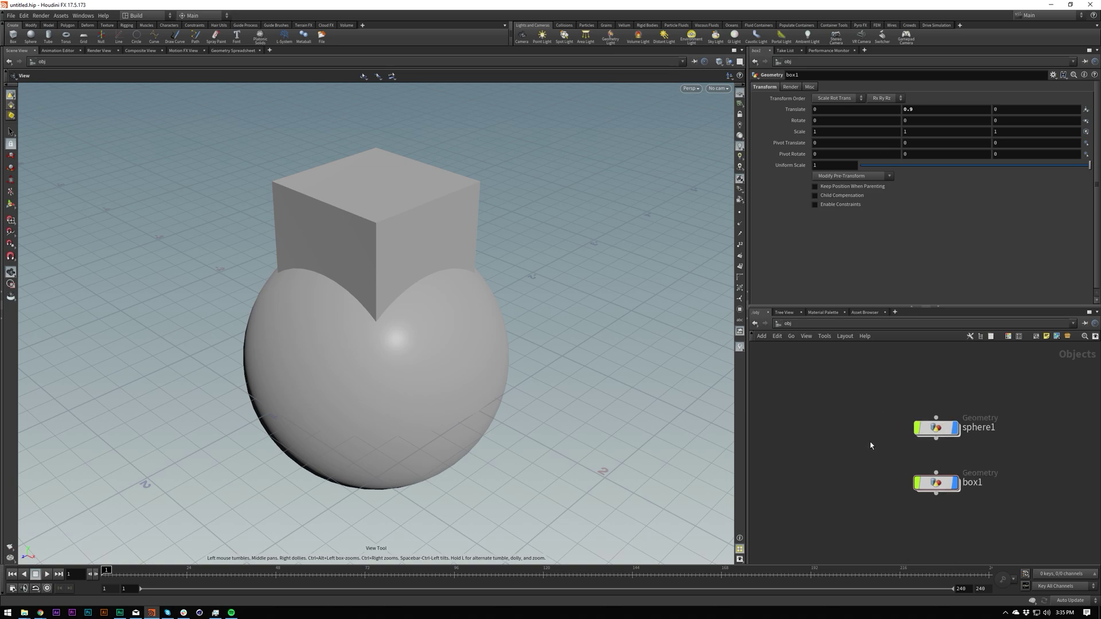
pyautogui.click(933, 431)
pyautogui.press('g')
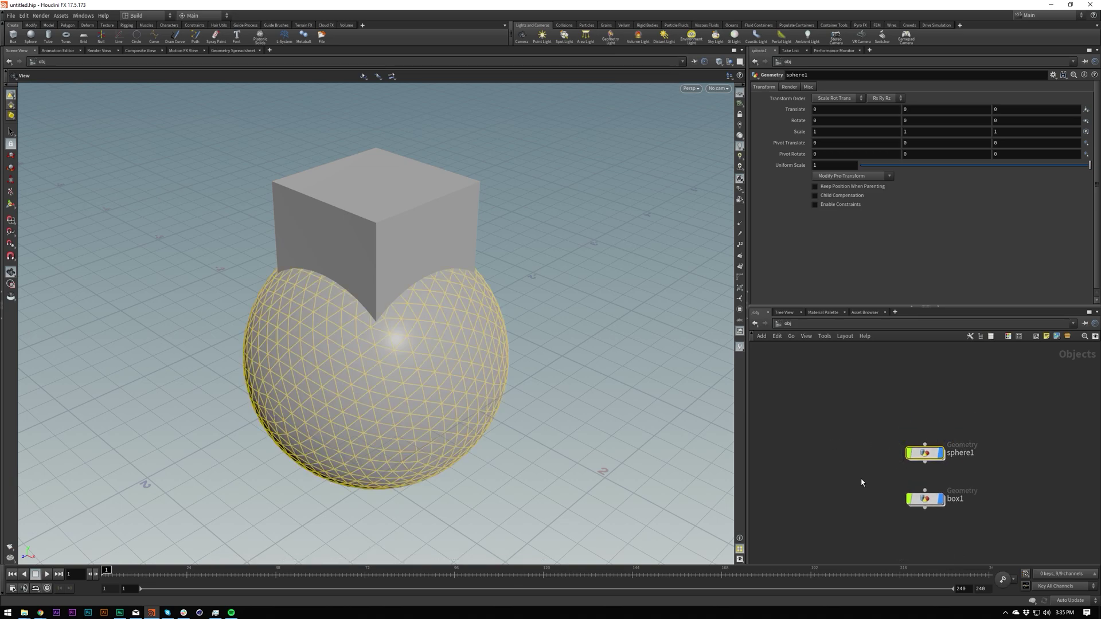
pyautogui.click(924, 499)
pyautogui.press('g')
pyautogui.moveTo(871, 435); pyautogui.dragTo(979, 402)
pyautogui.press('g')
# Select the box1 object in the viewport with the Select tool and frame the view on it
pyautogui.press('s')
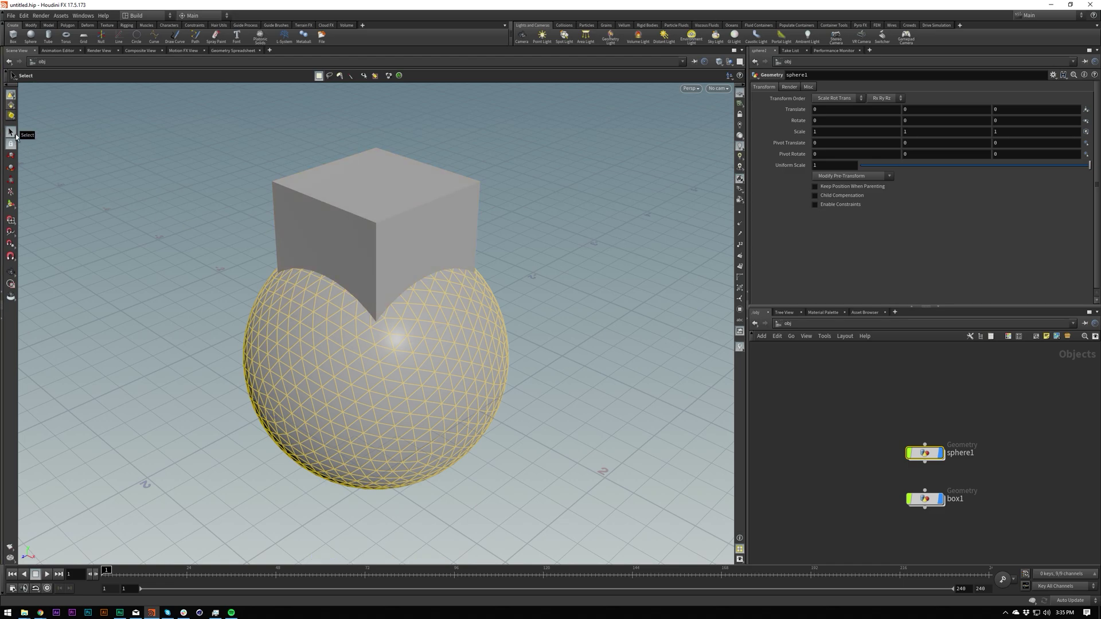
pyautogui.click(407, 224)
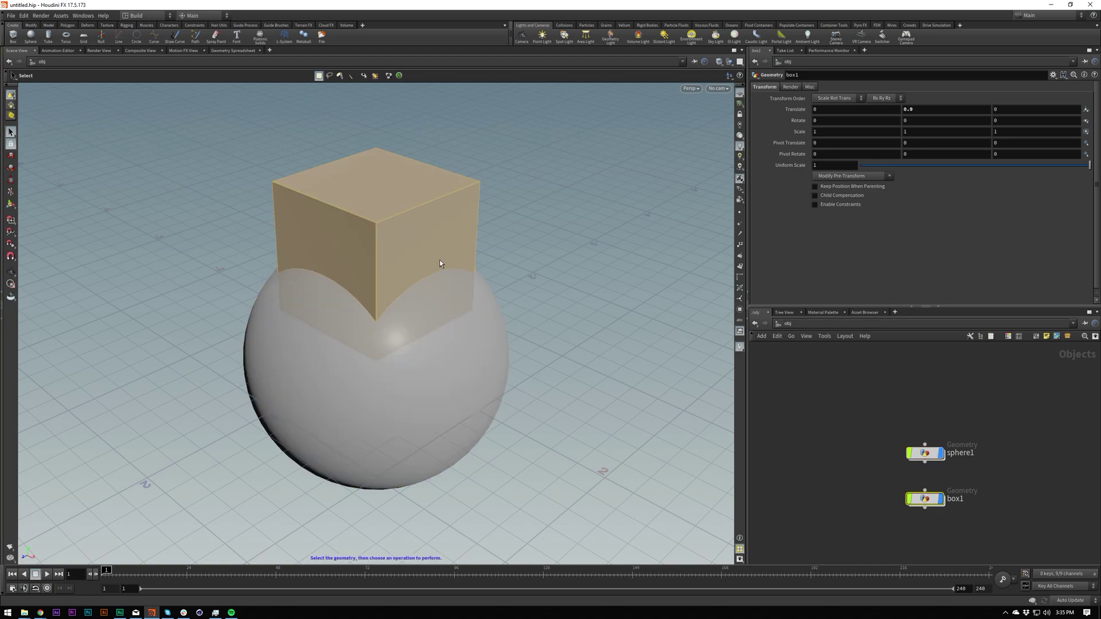
pyautogui.press('Escape')
pyautogui.press('g')
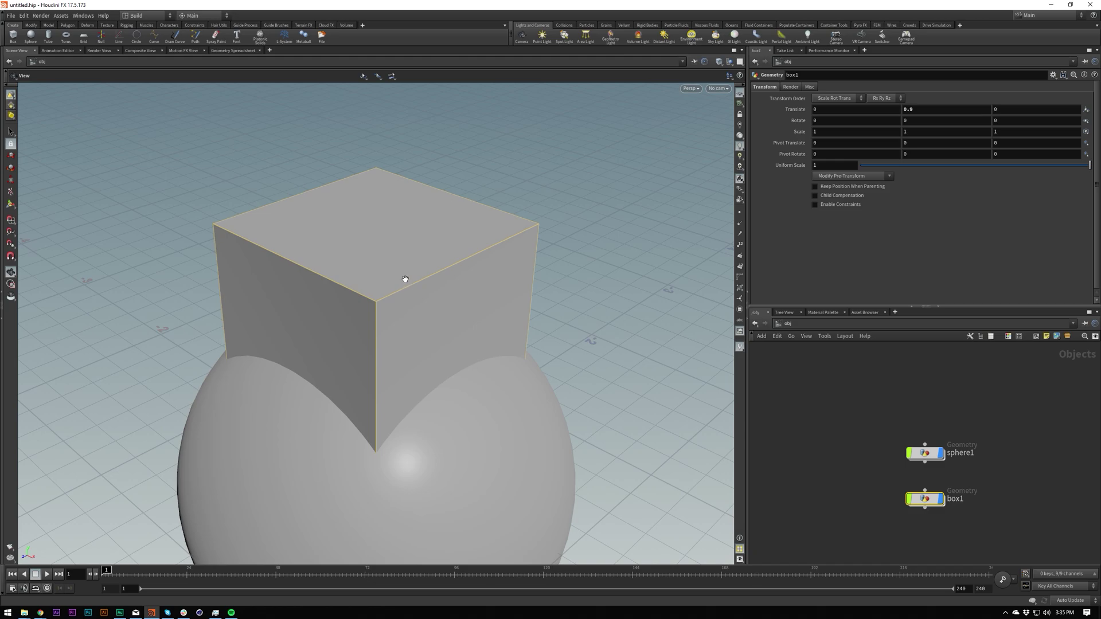
# Enter the box1 object and select the box's top face in primitive selection mode
pyautogui.press('Tab')
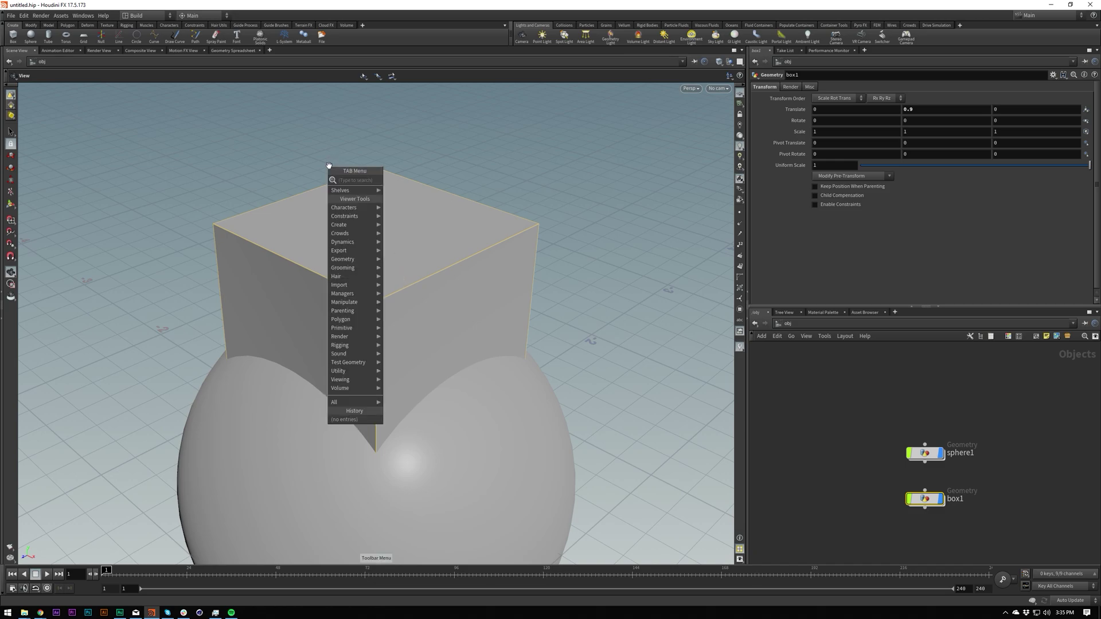
pyautogui.press('s')
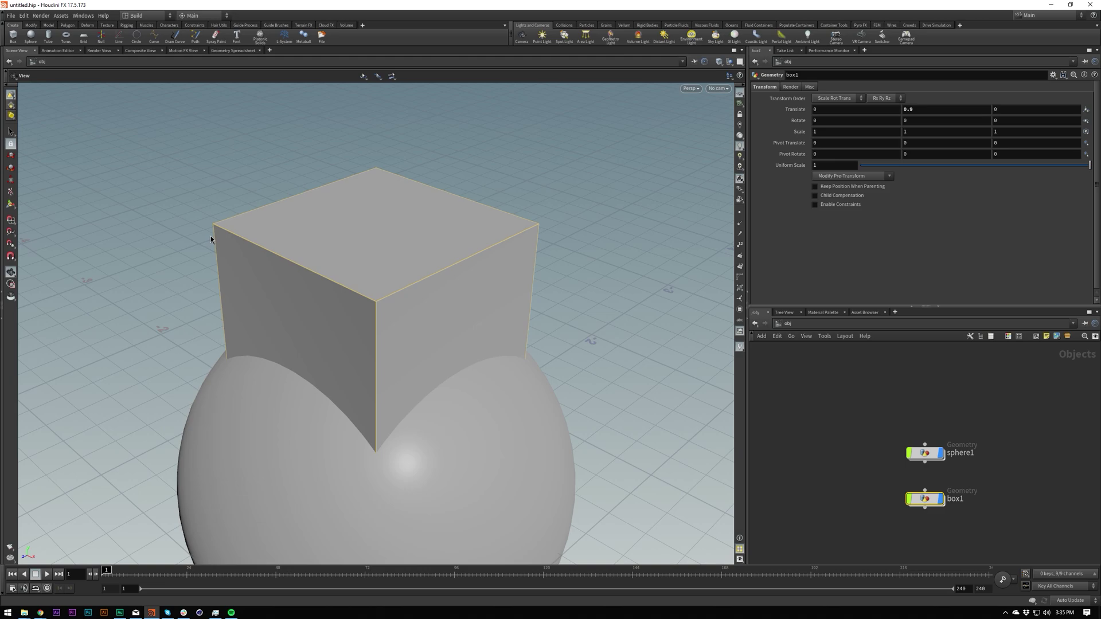
pyautogui.doubleClick(935, 501)
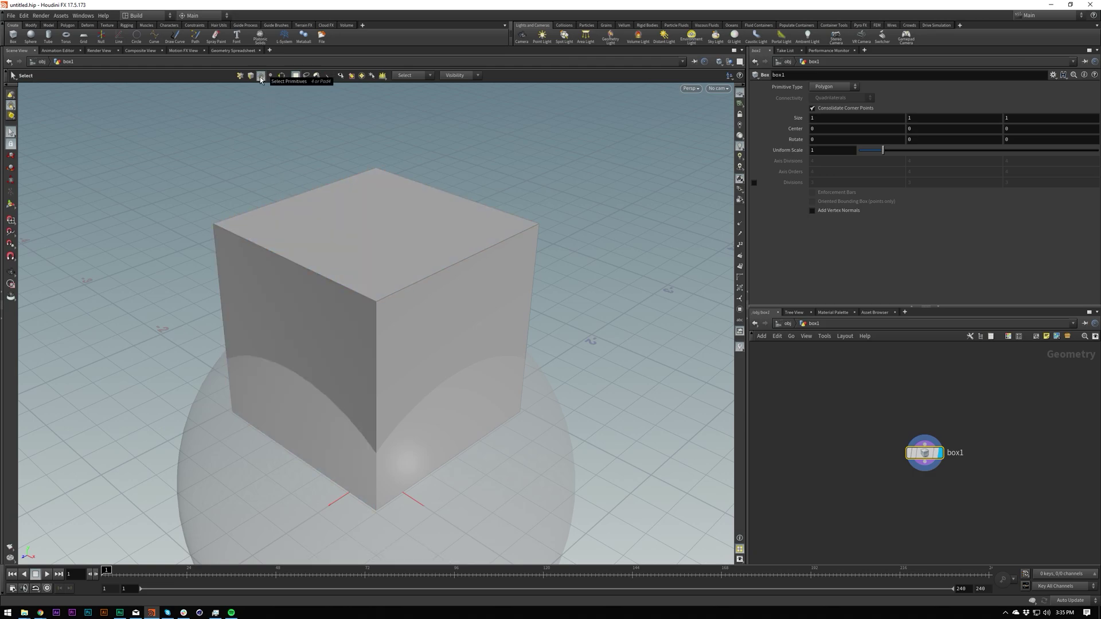
pyautogui.click(421, 268)
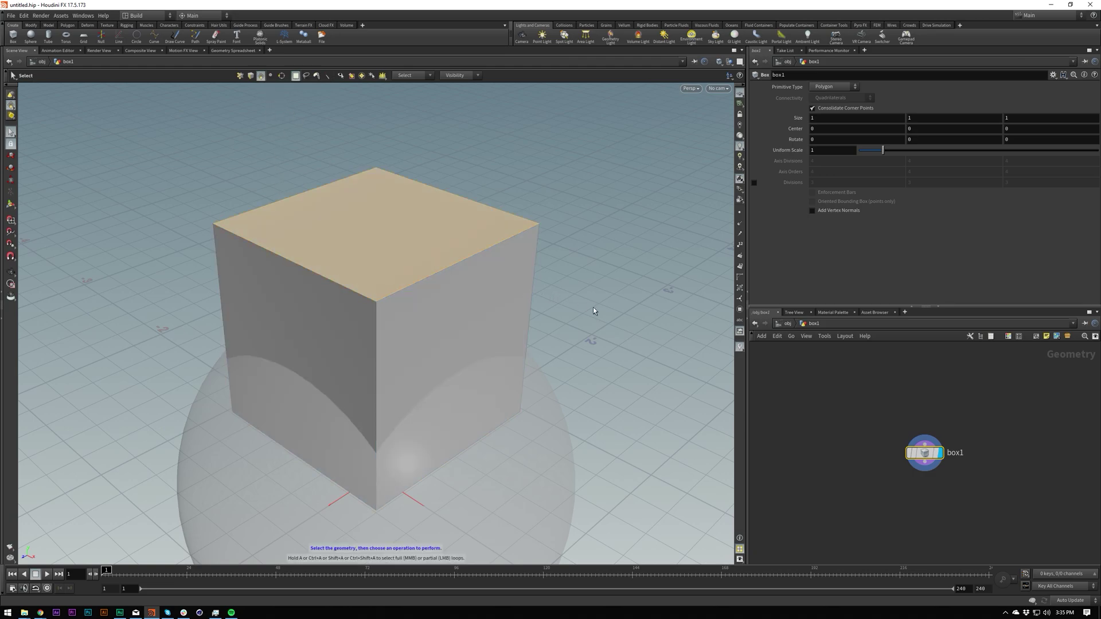
# Extrude the selected top face upward by about 0.25 with a PolyExtrude from the viewport, and delete the extrusion node
pyautogui.press('Tab')
pyautogui.write('poex')
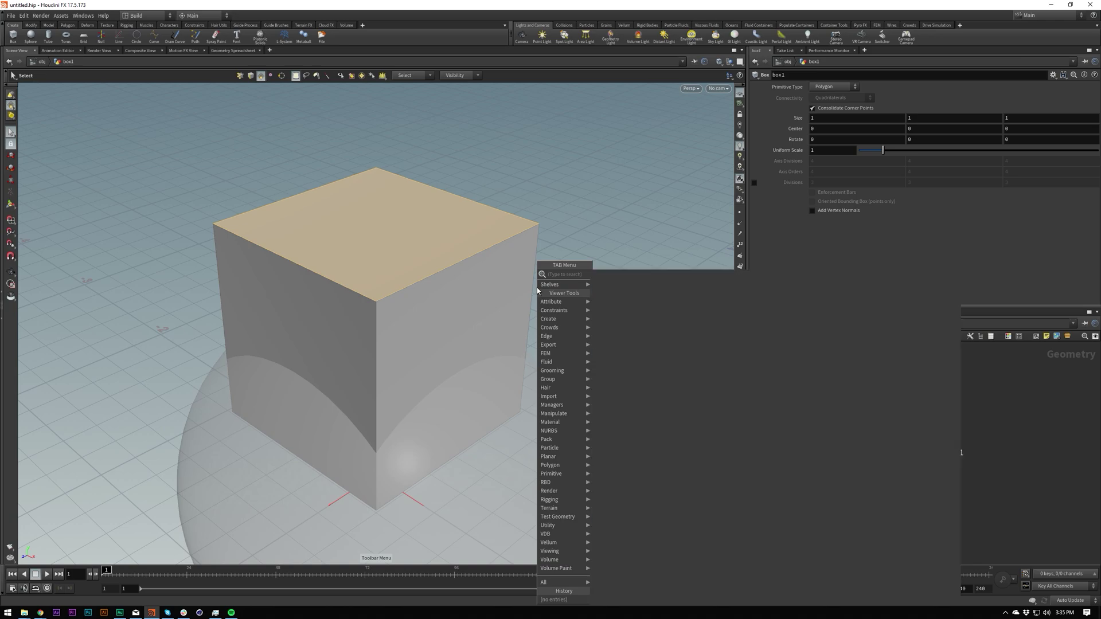
pyautogui.press('BackSpace')
pyautogui.press('BackSpace')
pyautogui.write('ly extr')
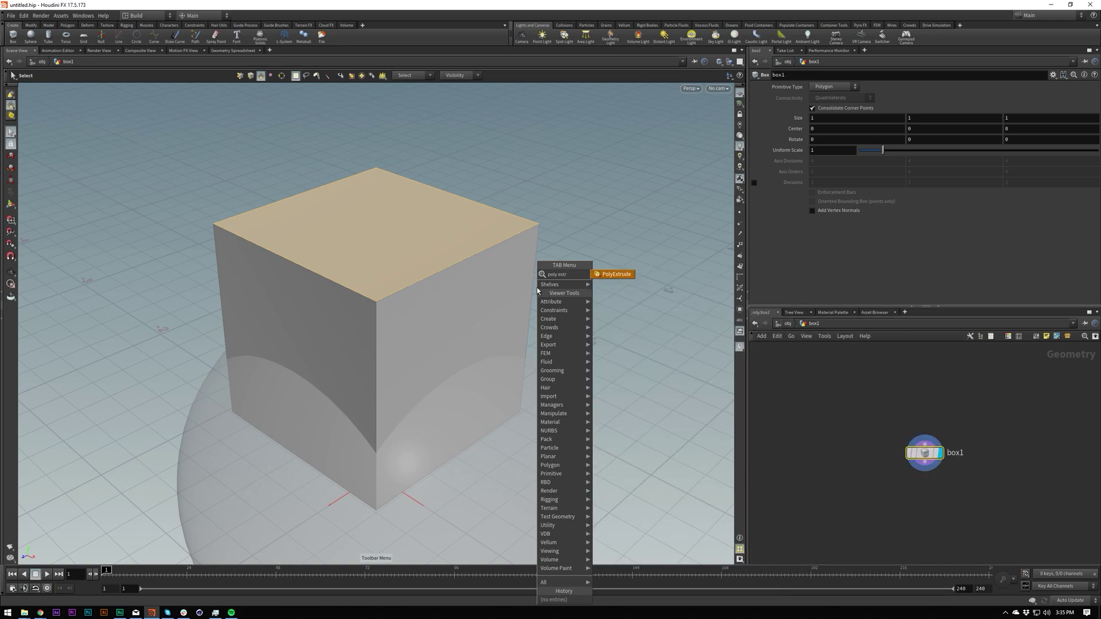
pyautogui.press('Return')
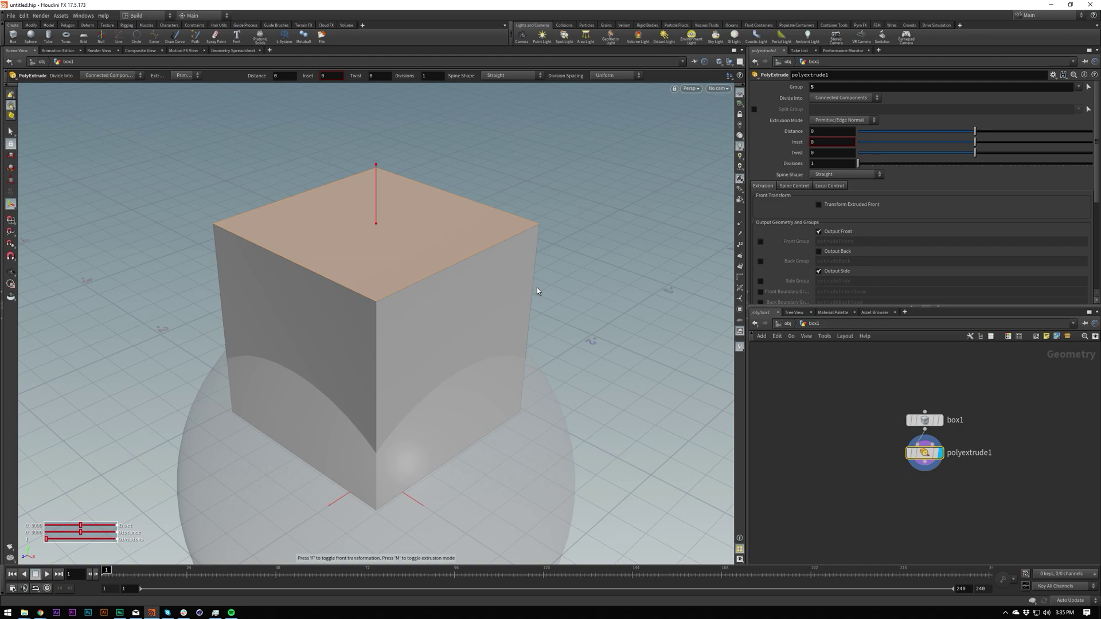
pyautogui.moveTo(376, 171); pyautogui.dragTo(450, 139)
pyautogui.moveTo(834, 86); pyautogui.dragTo(714, 135)
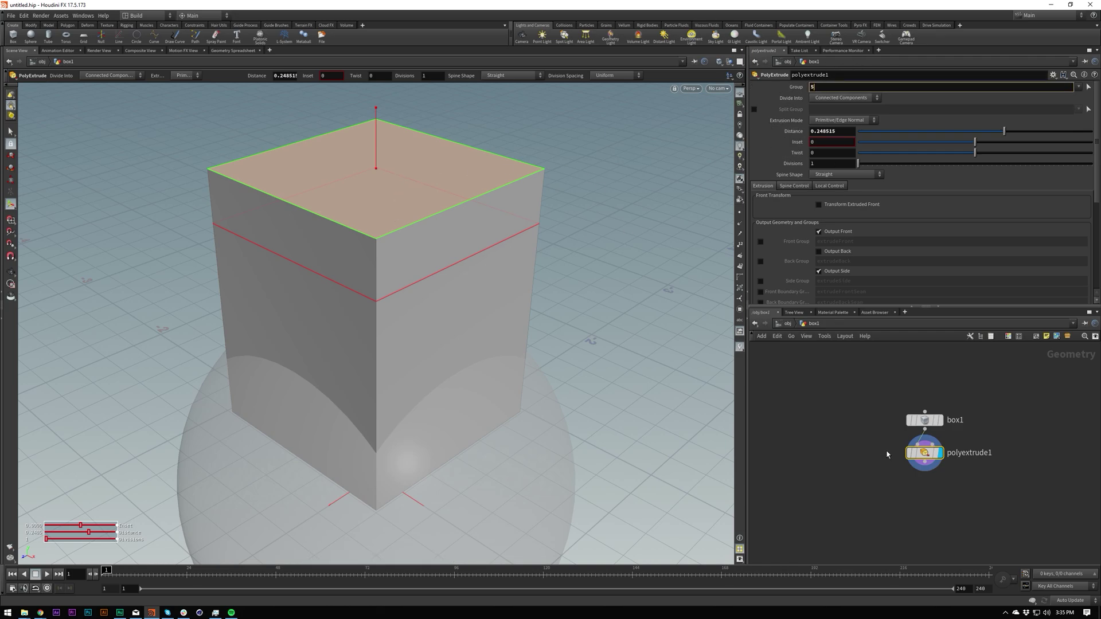
pyautogui.press('Delete')
# Select the box's top face again in the viewport
pyautogui.press('Tab')
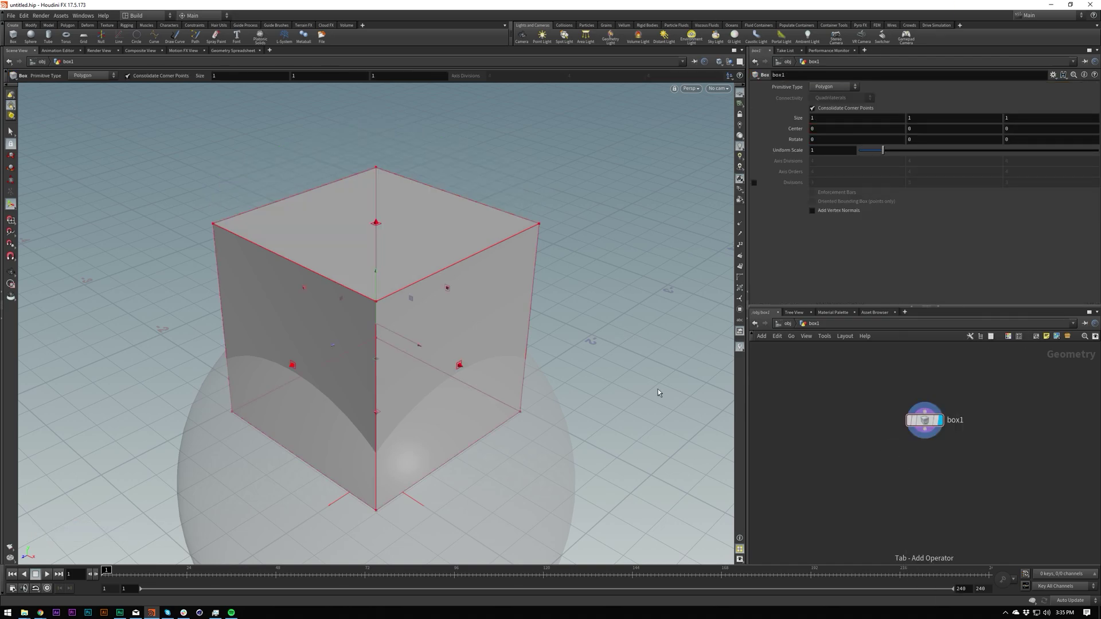
pyautogui.press('s')
pyautogui.click(387, 241)
# Add a PolyExtrude node below box1 from the network editor, check its Group parameter, and delete the node
pyautogui.press('Tab')
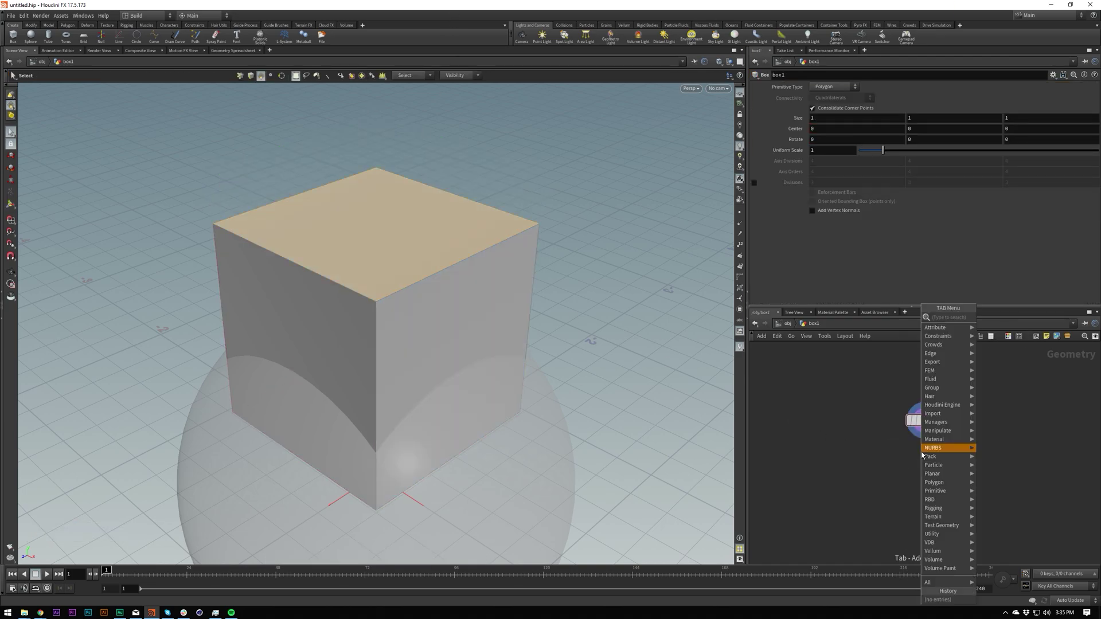
pyautogui.write('polyex')
pyautogui.press('Return')
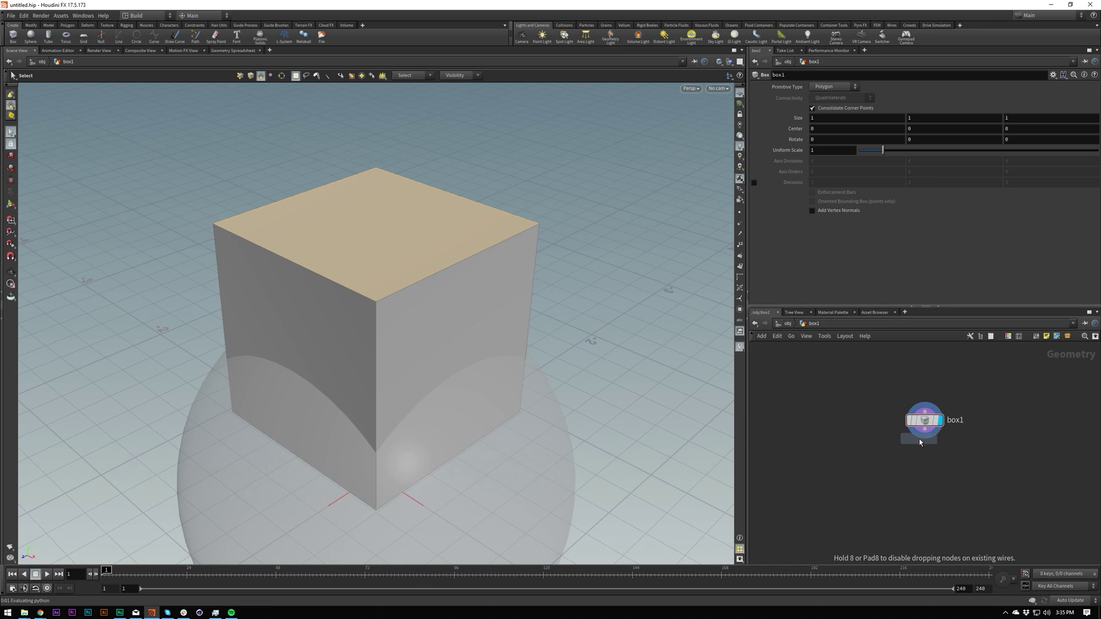
pyautogui.click(927, 471)
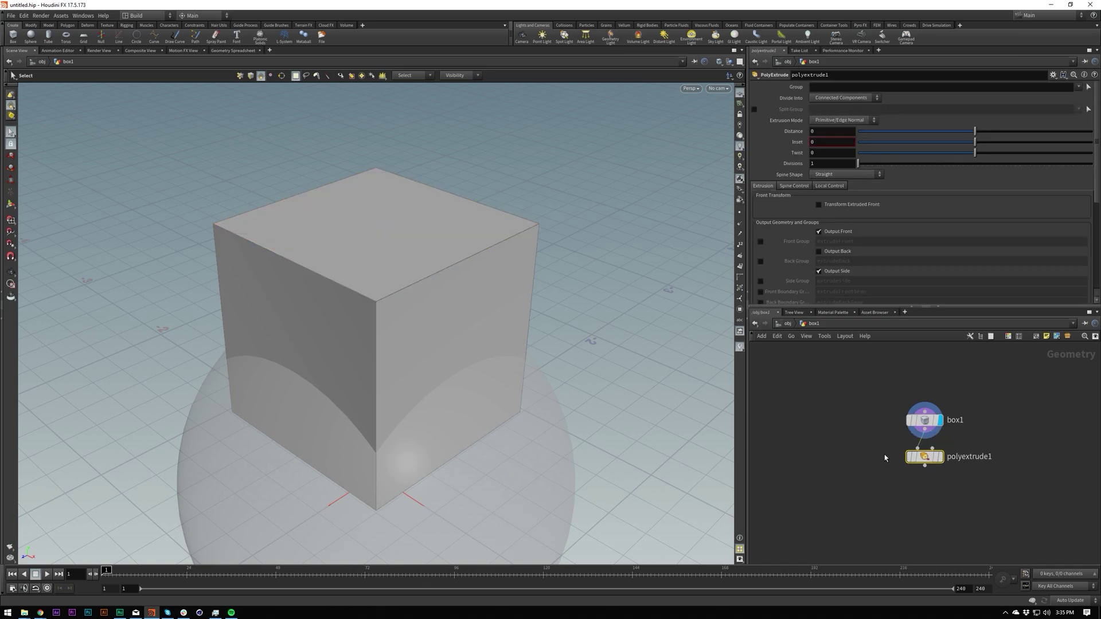
pyautogui.click(833, 87)
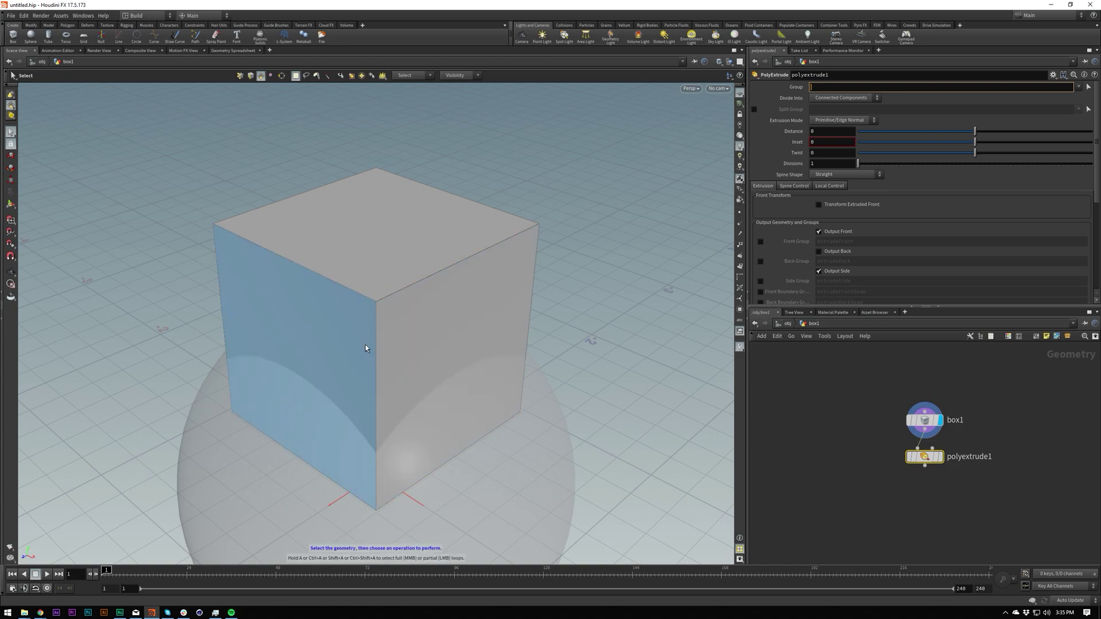
pyautogui.press('Delete')
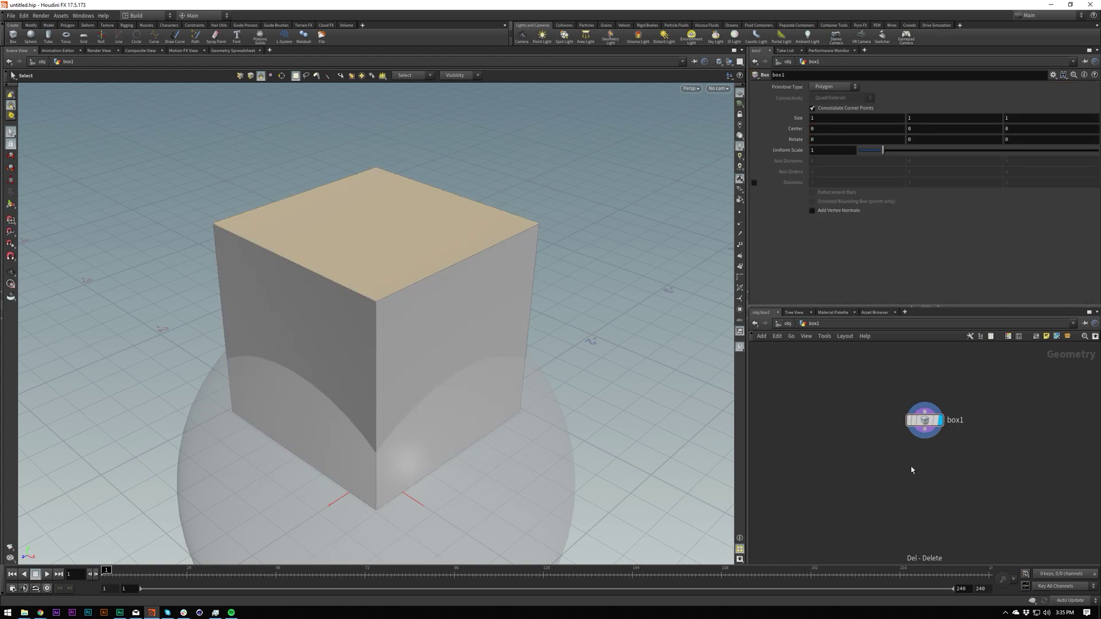
pyautogui.press('Tab')
pyautogui.moveTo(925, 457)
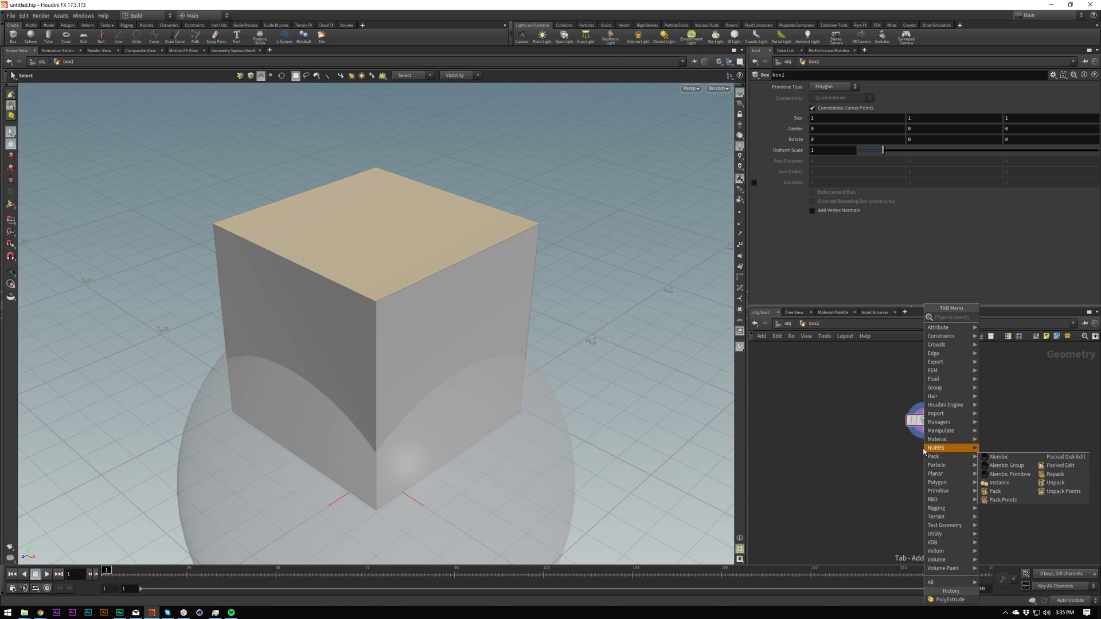
pyautogui.click(859, 421)
pyautogui.moveTo(867, 464); pyautogui.dragTo(1010, 385)
pyautogui.click(881, 482)
pyautogui.press('h')
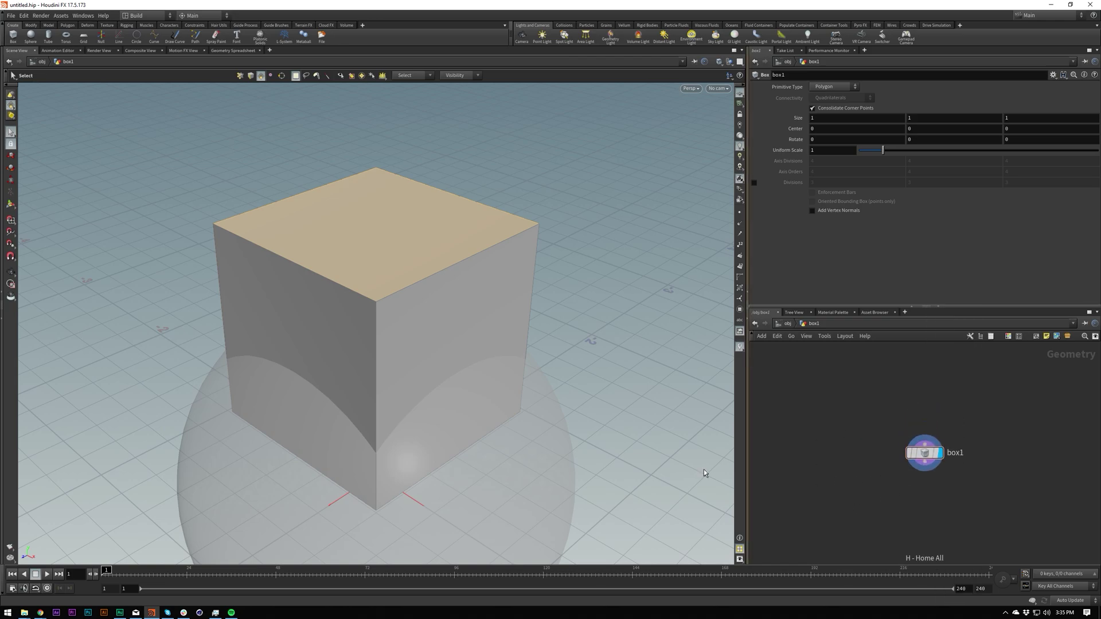
# Leave face selection inside box1 and go back up to the object level
pyautogui.press('Tab')
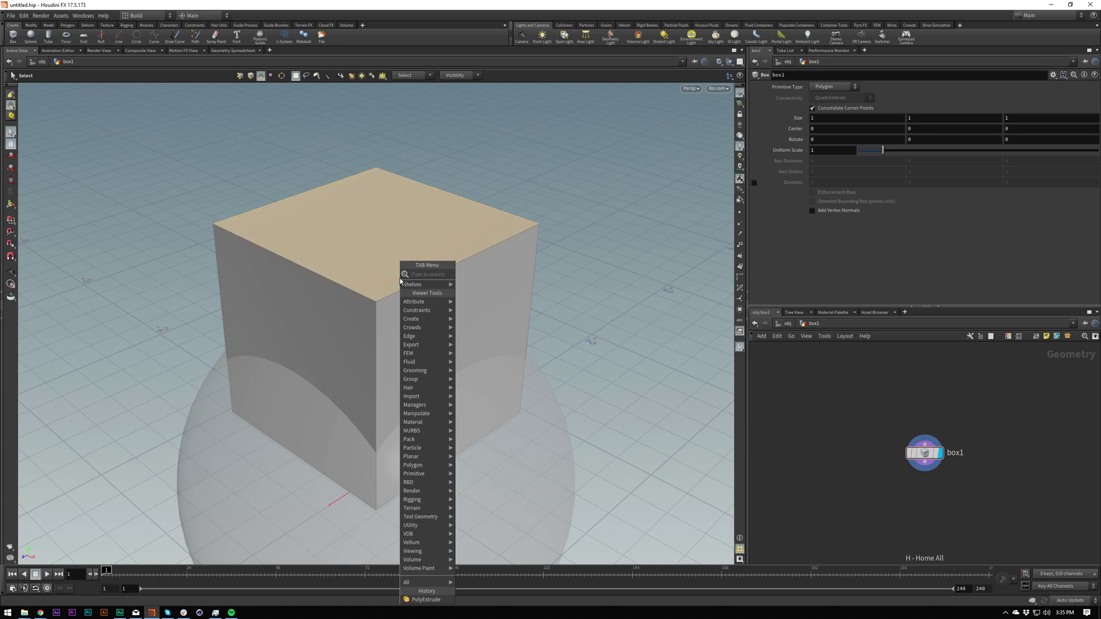
pyautogui.press('Escape')
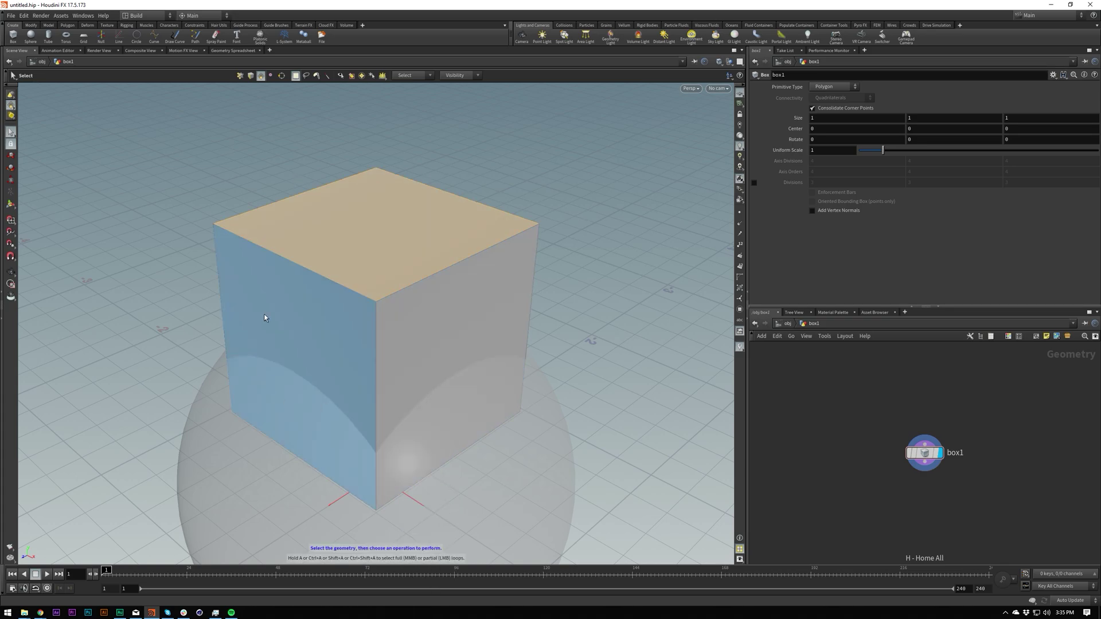
pyautogui.press('Escape')
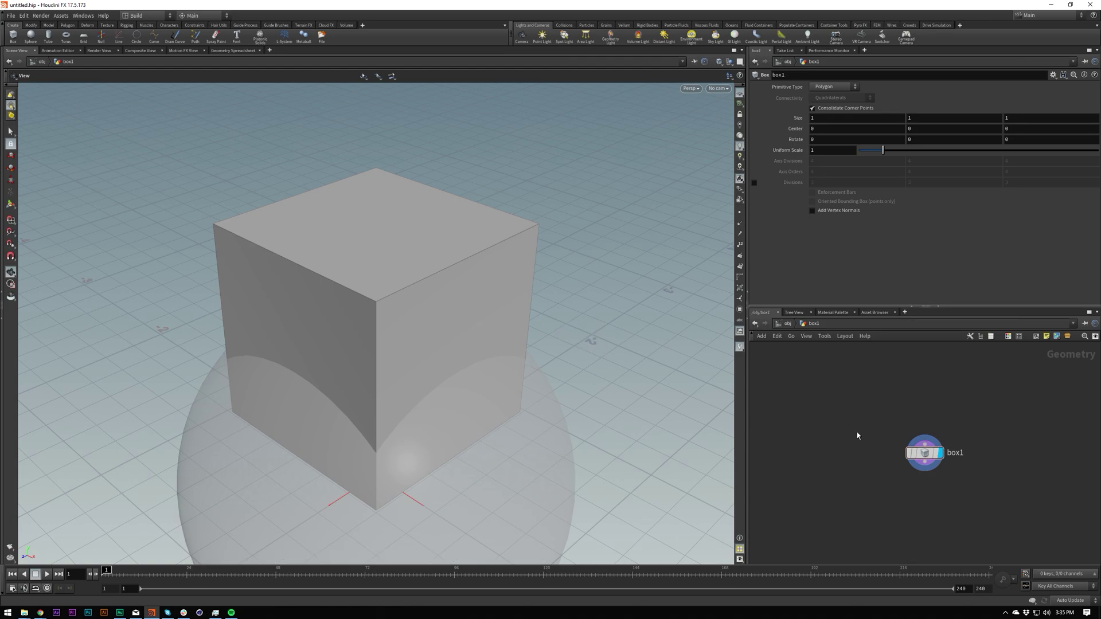
pyautogui.press('u')
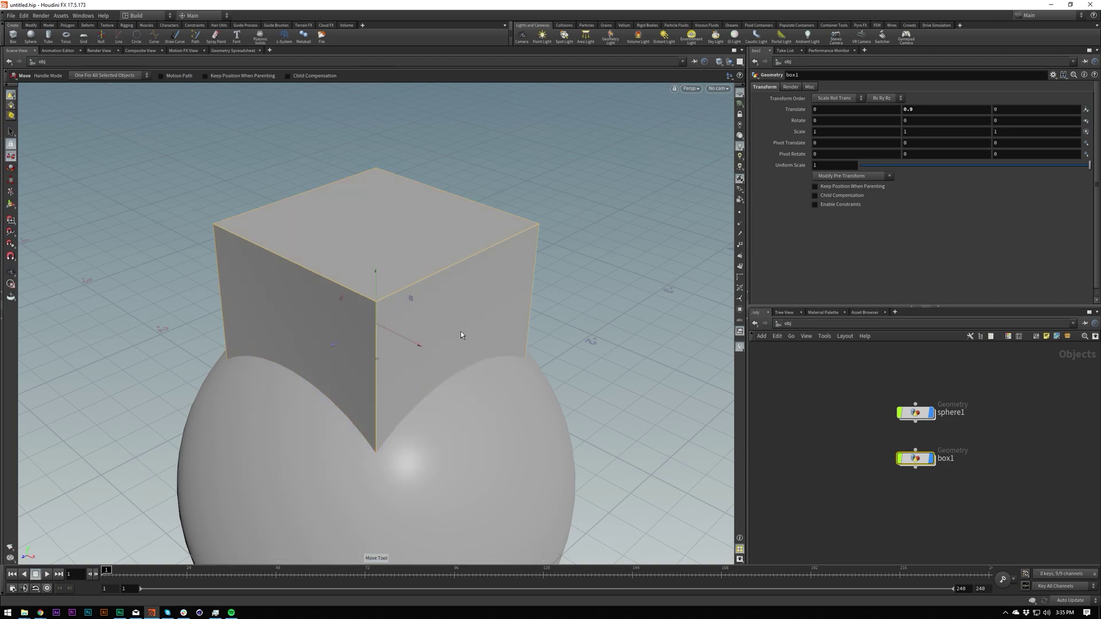
# Try moving the box with the Move tool in the perspective view, along X and in other directions, undoing each move
pyautogui.click(11, 156)
pyautogui.moveTo(411, 346); pyautogui.dragTo(521, 388)
pyautogui.hotkey('ctrl', 'z')
pyautogui.moveTo(412, 343); pyautogui.dragTo(306, 279)
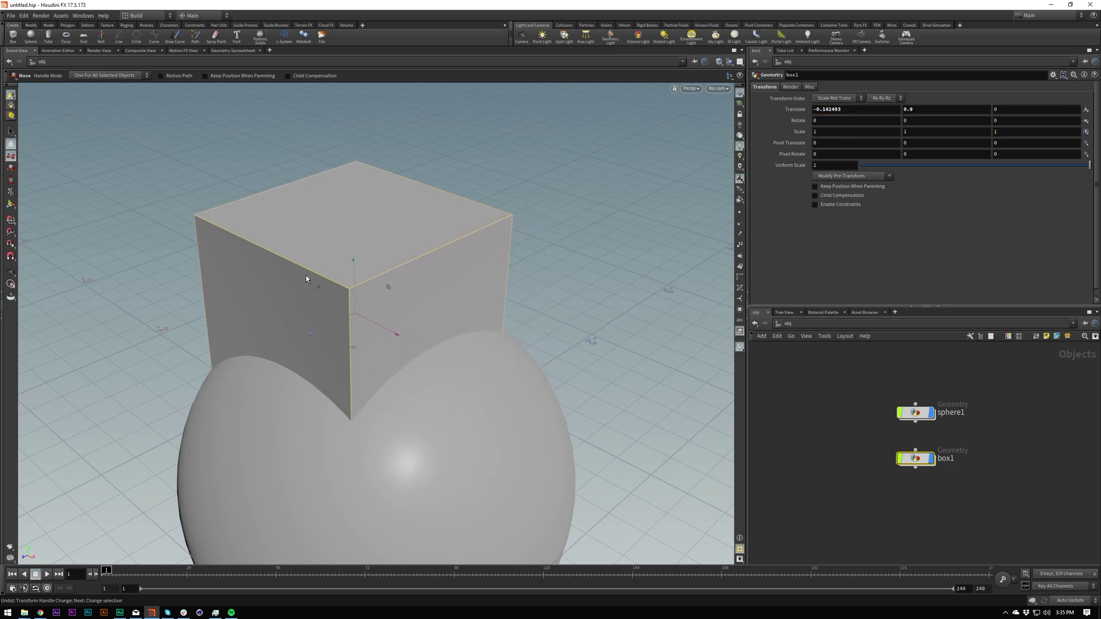
pyautogui.hotkey('ctrl', 'z')
pyautogui.press('Escape')
pyautogui.moveTo(545, 312); pyautogui.dragTo(421, 318)
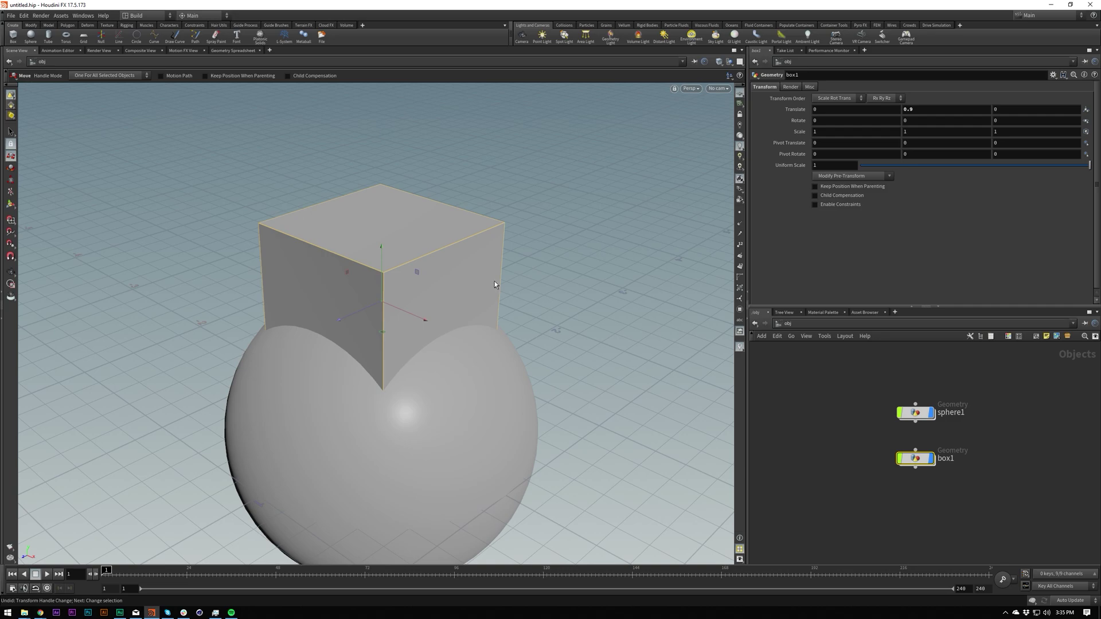
pyautogui.moveTo(500, 282); pyautogui.dragTo(448, 311)
pyautogui.hotkey('ctrl', 'z')
# Switch the viewport to the Top view and check the camera and Set View options
pyautogui.hotkey('space', '2')
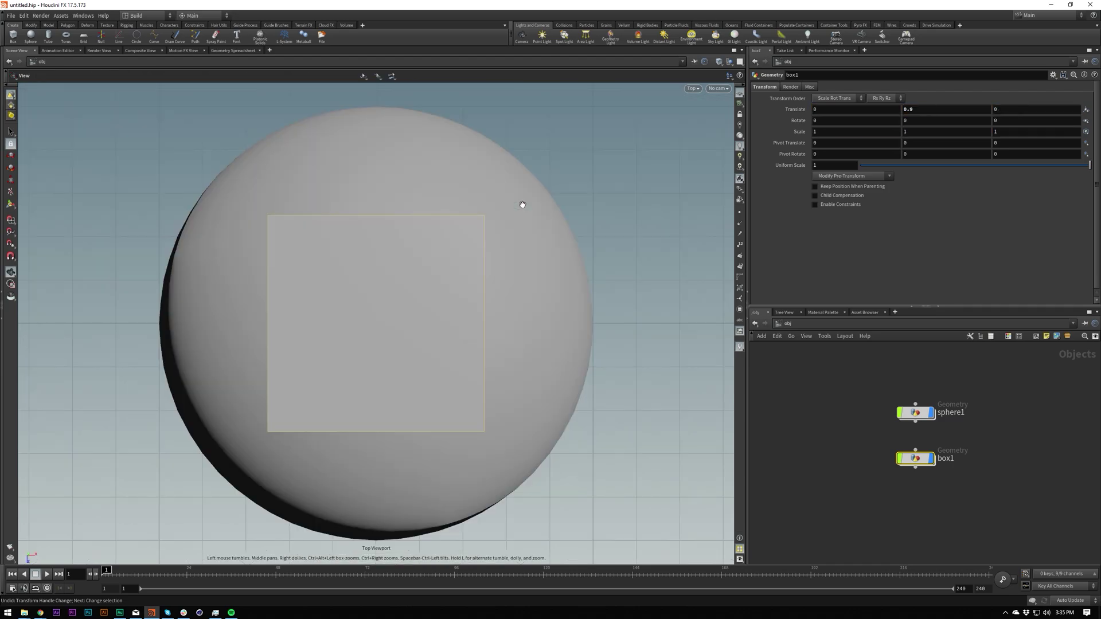
pyautogui.click(716, 89)
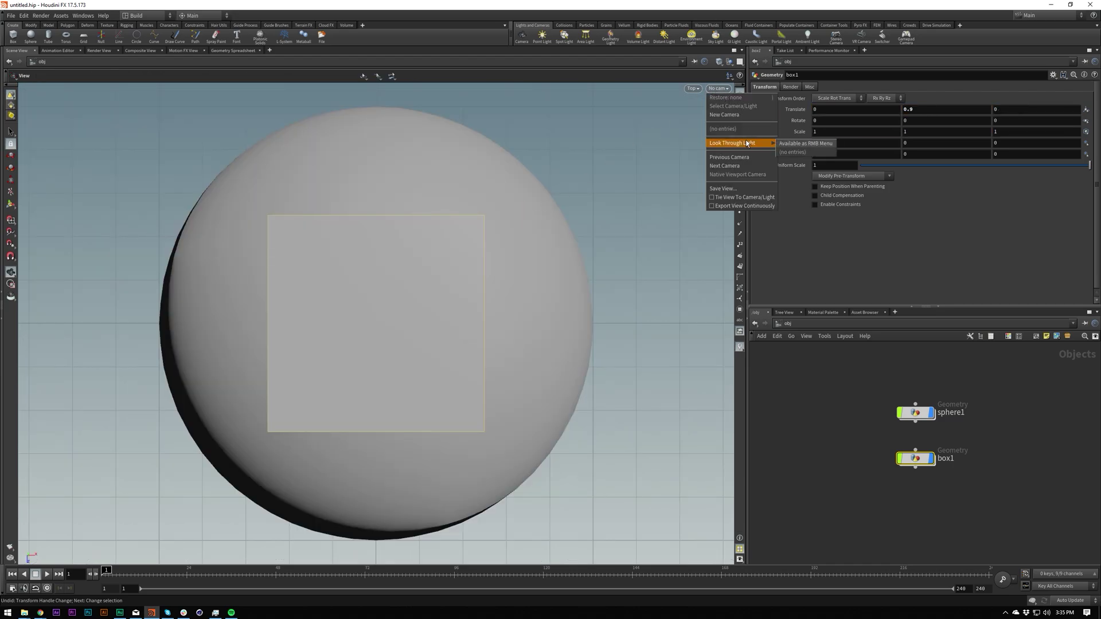
pyautogui.click(696, 88)
pyautogui.moveTo(717, 107)
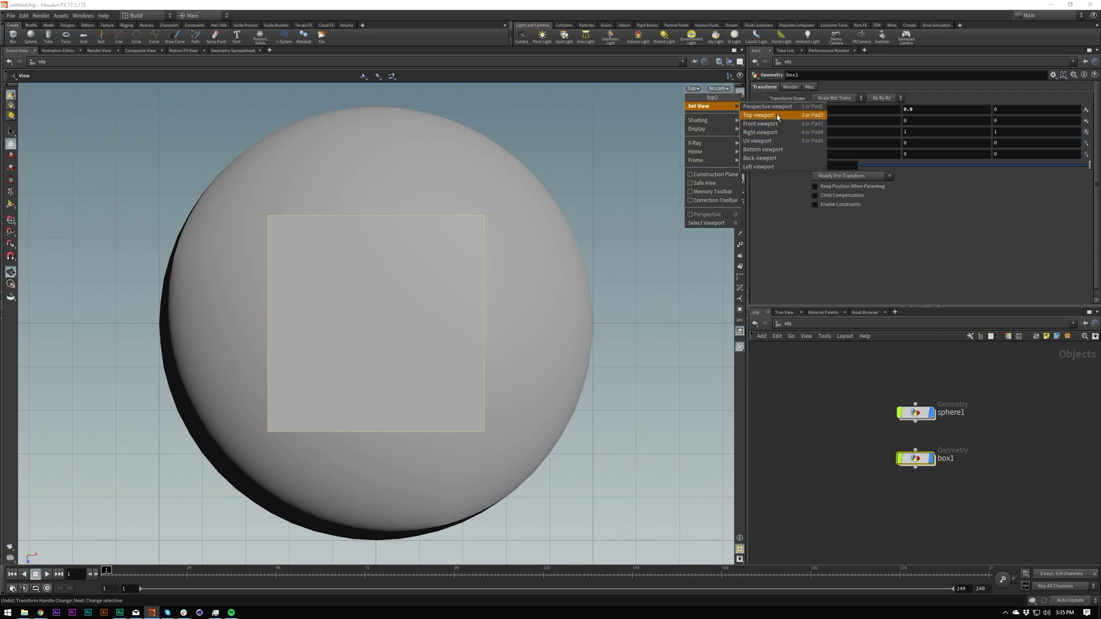
pyautogui.click(811, 117)
# Try moving the box freely across the ground plane in the Top view with the Move tool, and undo the move
pyautogui.moveTo(418, 263)
pyautogui.mouseDown(button='middle')
pyautogui.moveTo(312, 435)
pyautogui.moveTo(411, 262)
pyautogui.mouseUp(button='middle')
pyautogui.moveTo(412, 262); pyautogui.dragTo(333, 408, button='right')
pyautogui.press('t')
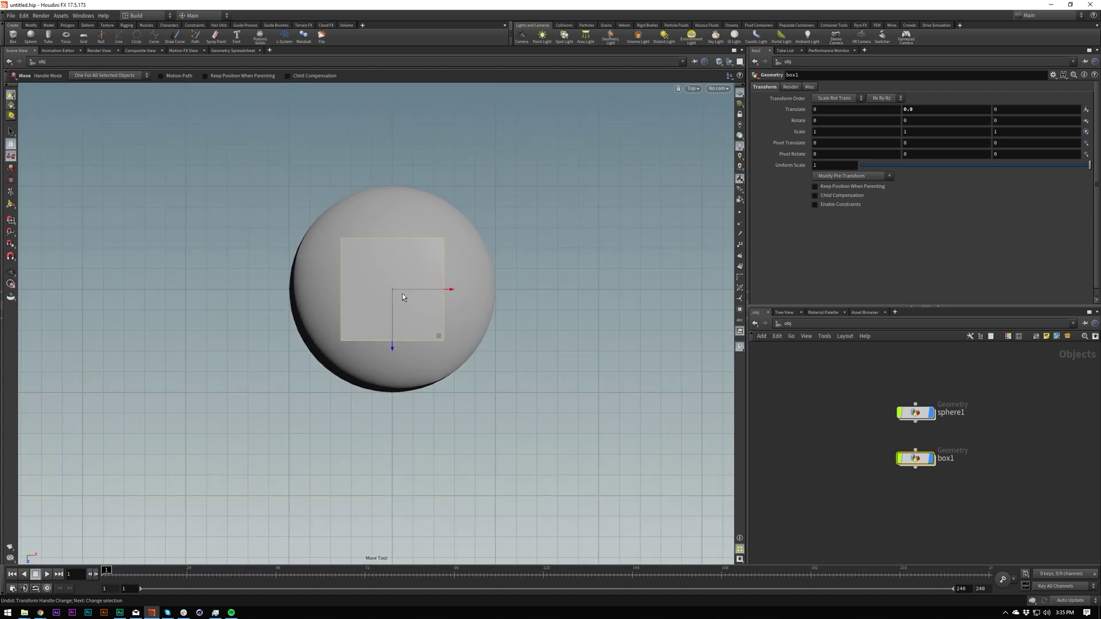
pyautogui.moveTo(491, 269); pyautogui.dragTo(490, 297, button='middle')
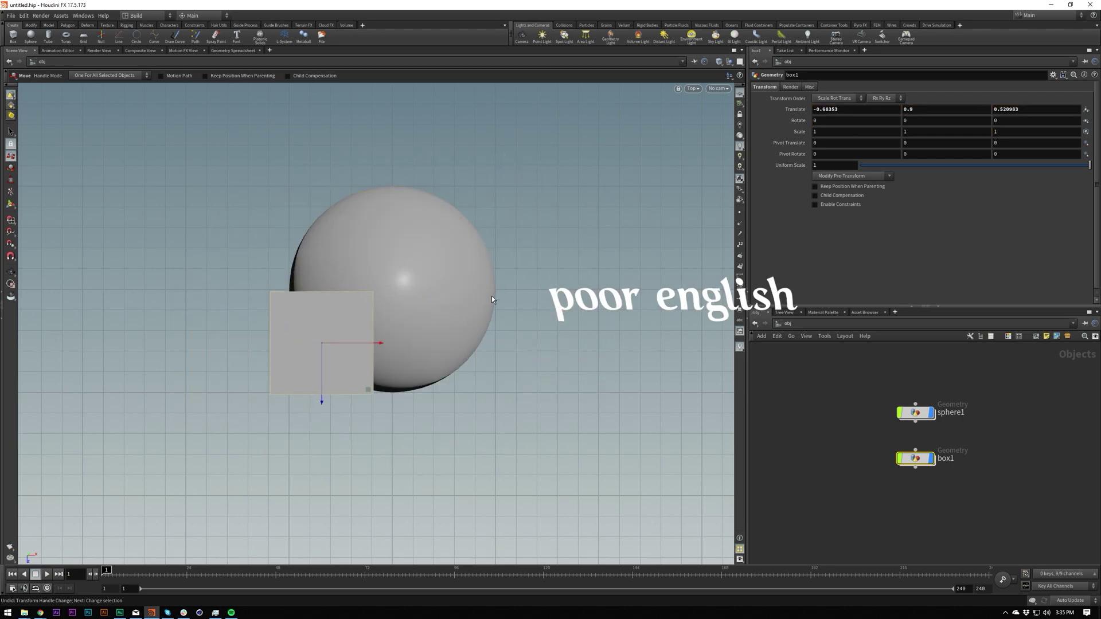
pyautogui.hotkey('ctrl', 'z')
# Return to the perspective view and try moving the box within one plane using its plane handle, undoing the move
pyautogui.hotkey('space', '1')
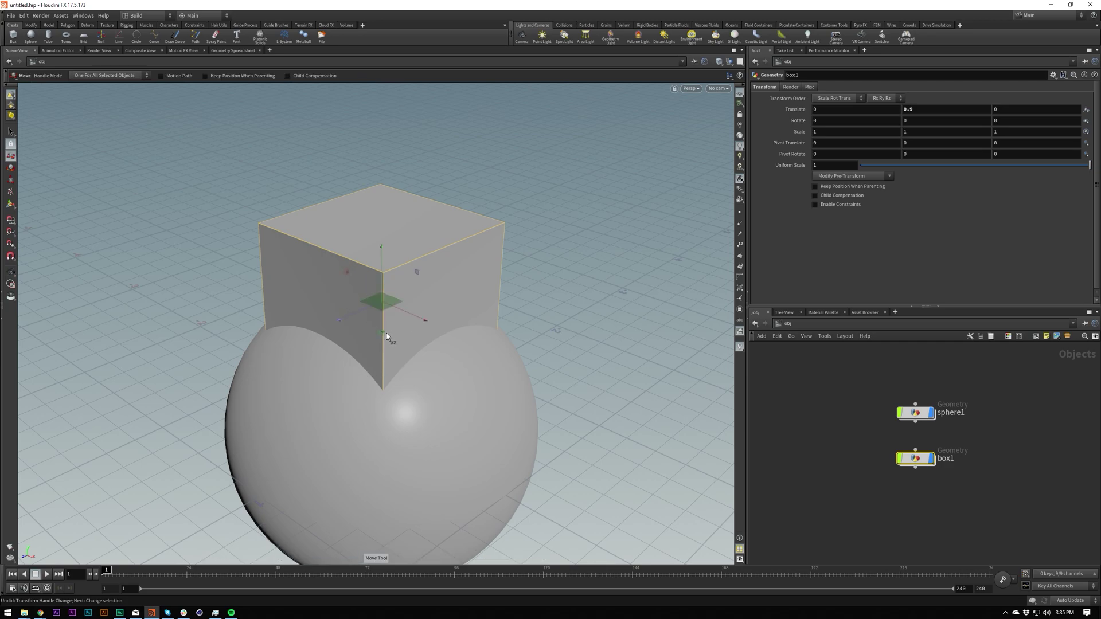
pyautogui.moveTo(352, 272); pyautogui.dragTo(554, 185)
pyautogui.hotkey('ctrl', 'z')
# Rotate the box about its Z axis to about -61 degrees with the Rotate tool
pyautogui.press('r')
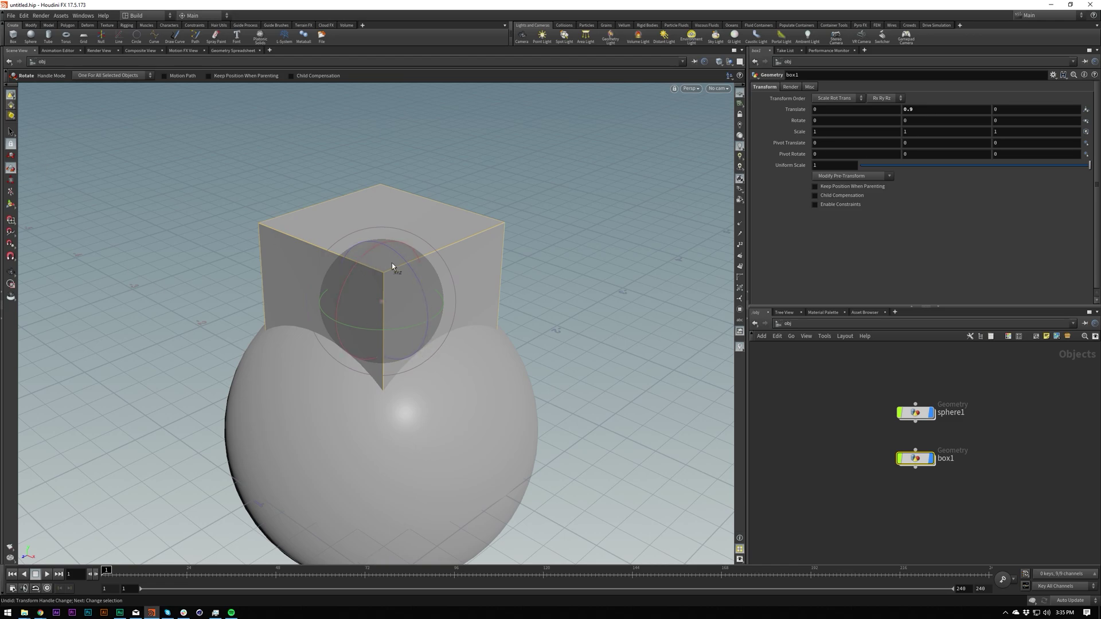
pyautogui.moveTo(408, 268); pyautogui.dragTo(423, 332)
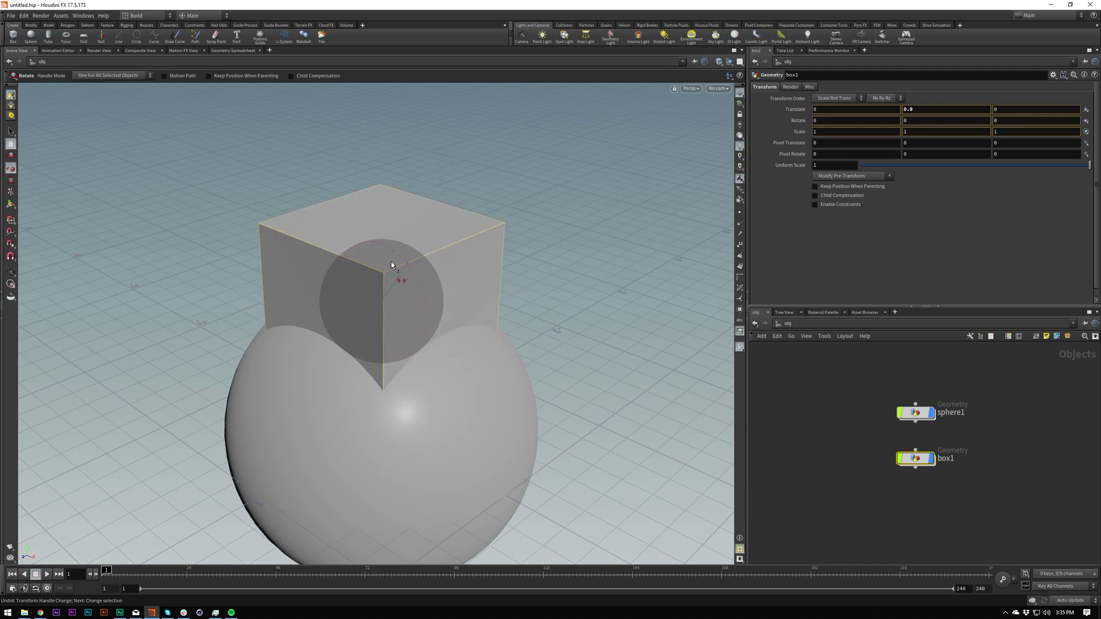
pyautogui.moveTo(412, 272); pyautogui.dragTo(436, 339)
# Cycle the rotation handle's alignment to World and check the available Align Handle options
pyautogui.press('m')
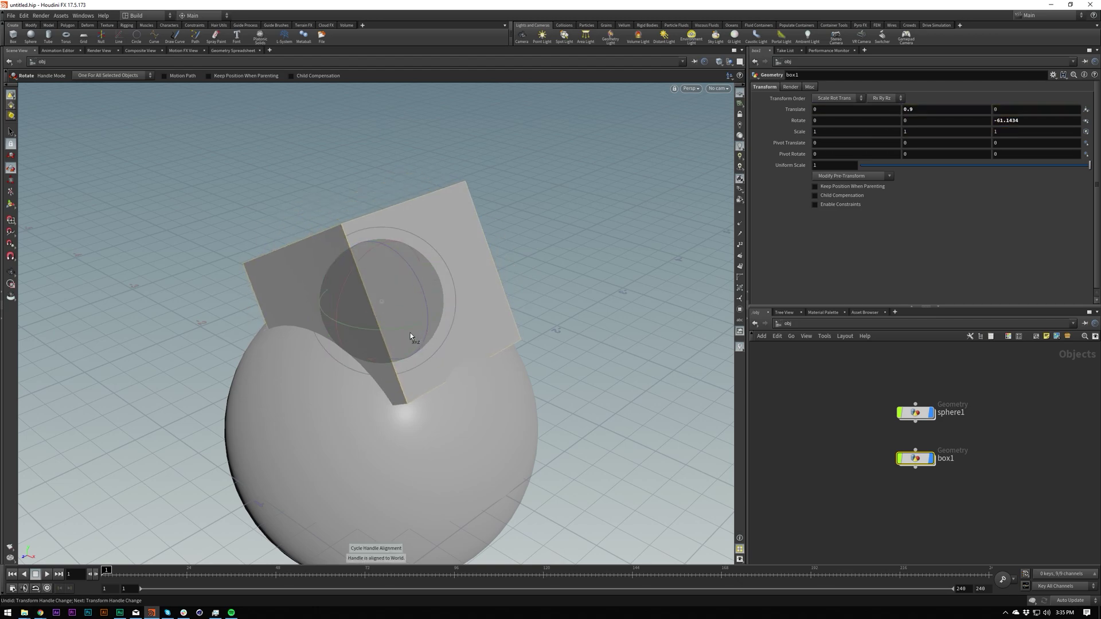
pyautogui.rightClick(435, 335)
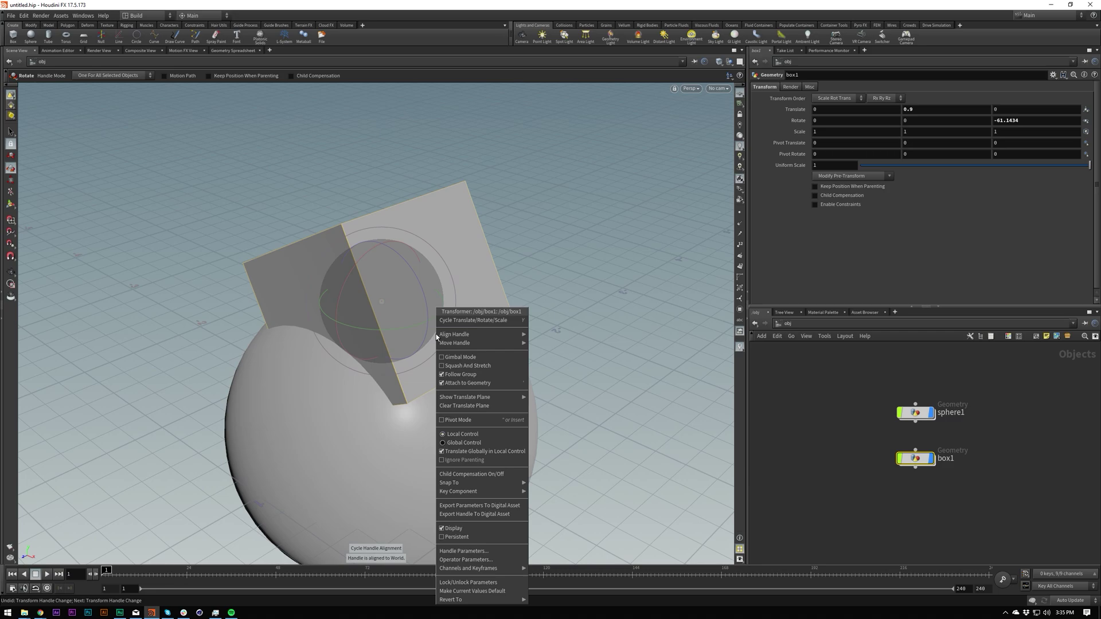
pyautogui.moveTo(453, 336)
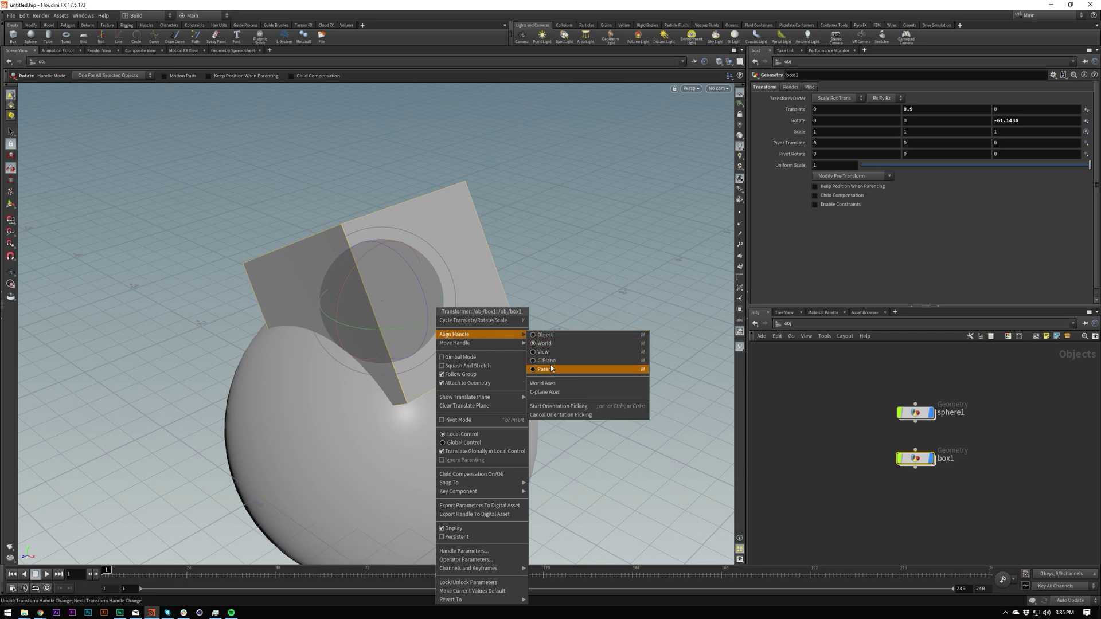
pyautogui.click(484, 3)
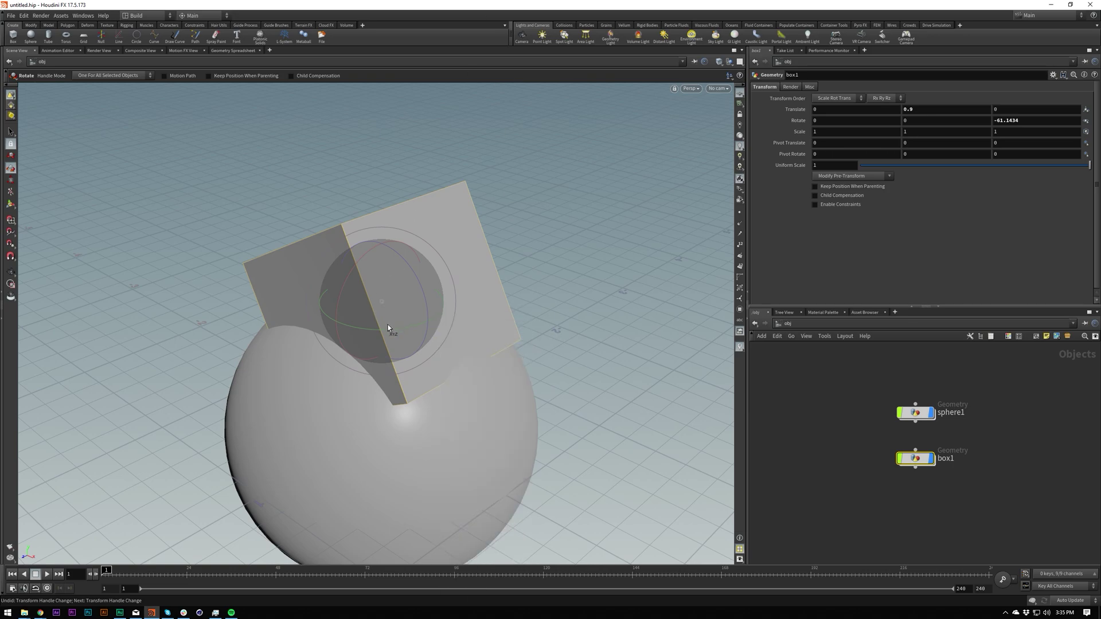
# Try rotating the box about the world-aligned Y axis and undo the rotation
pyautogui.moveTo(384, 330); pyautogui.dragTo(476, 373)
pyautogui.moveTo(361, 334); pyautogui.dragTo(447, 307)
pyautogui.hotkey('ctrl', 'z')
# Align the handle to Parent, rotate the box about Z to about 722 degrees, and return to the View tool
pyautogui.press('m')
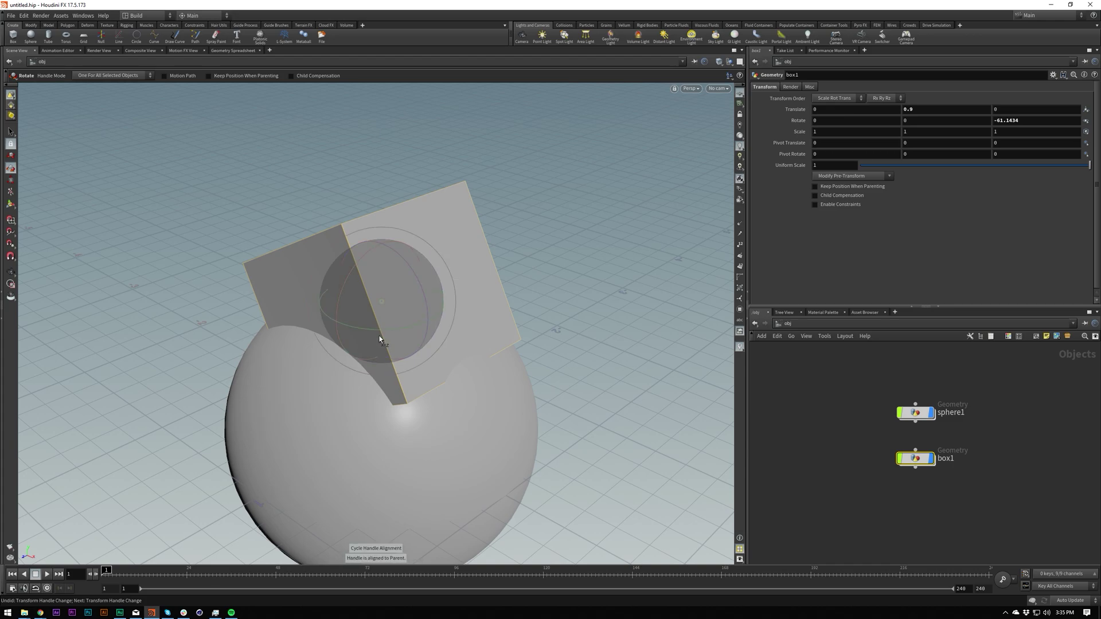
pyautogui.moveTo(414, 279); pyautogui.dragTo(366, 236)
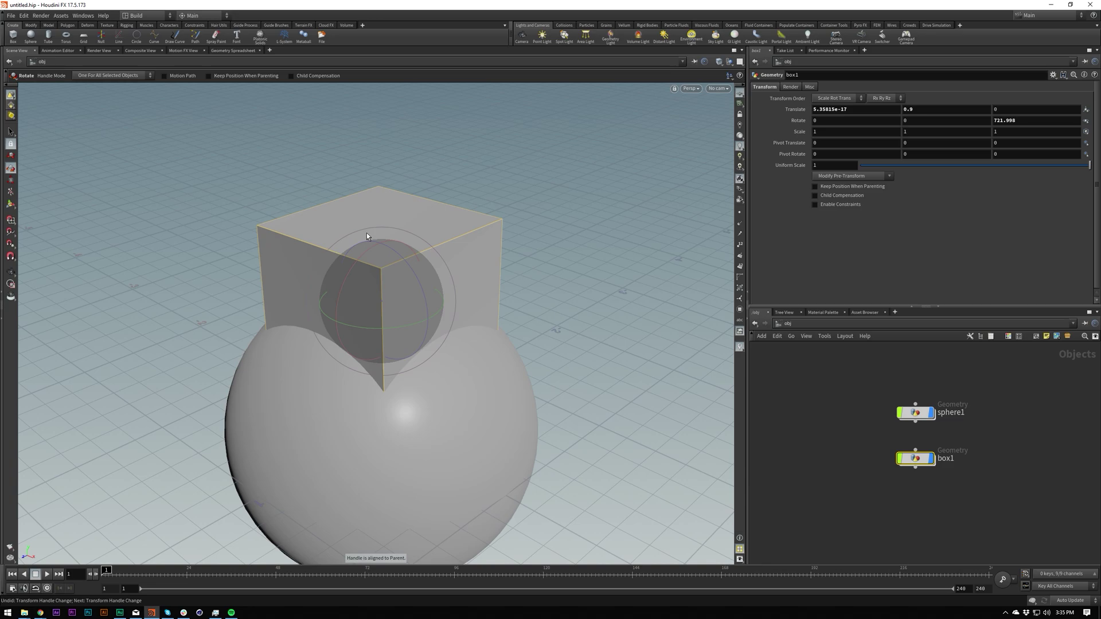
pyautogui.press('Escape')
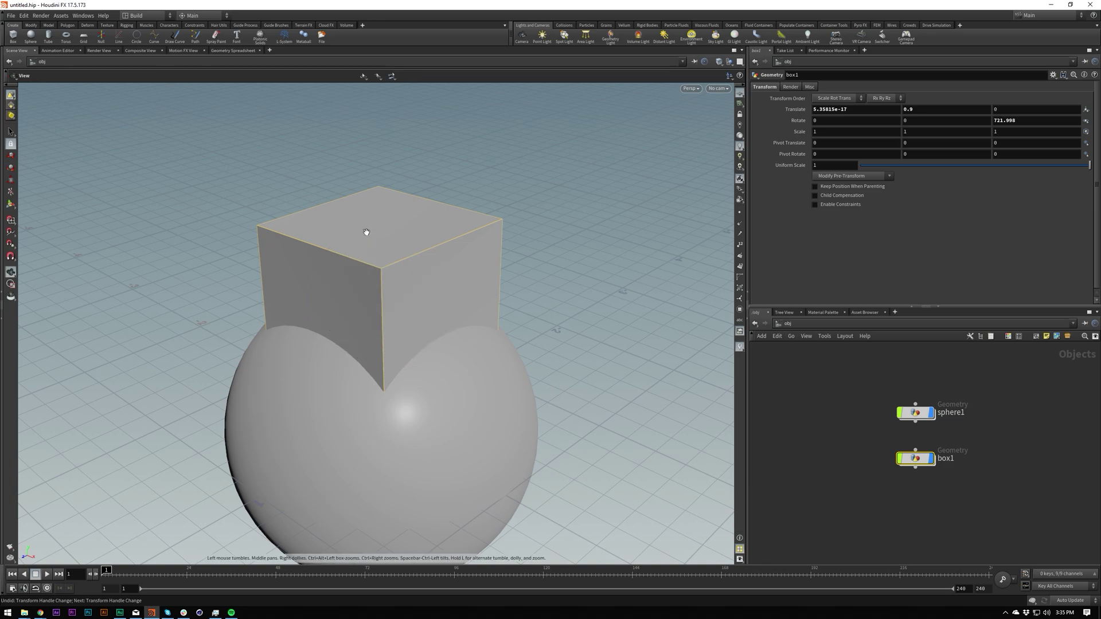